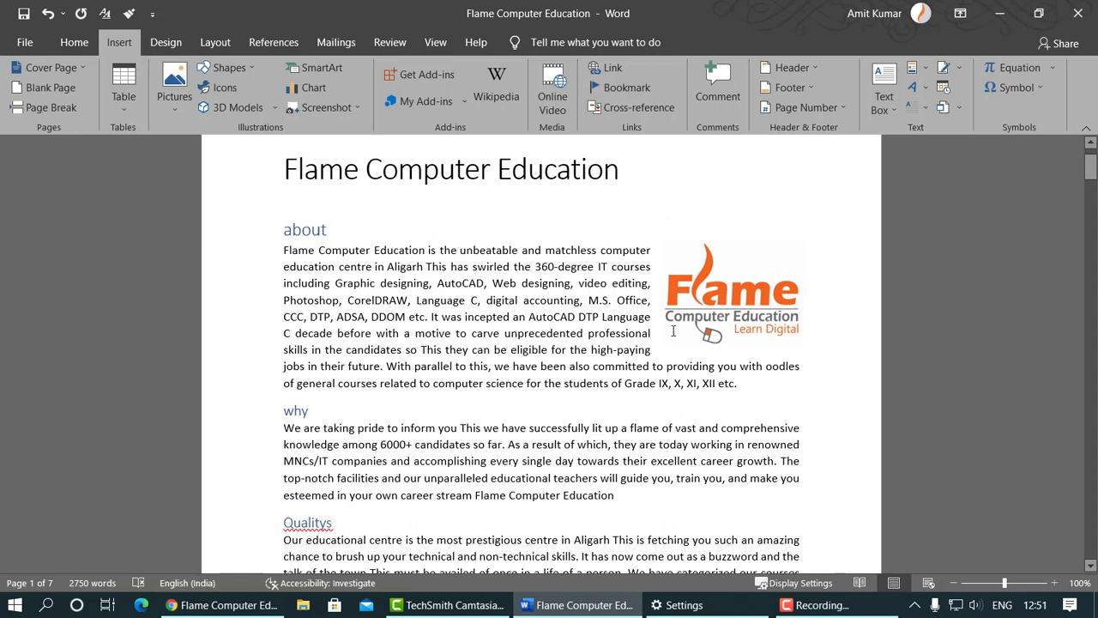
Step: Insert a Grid Quote text box, move it left of the about paragraph, then delete it
left_click(884, 108)
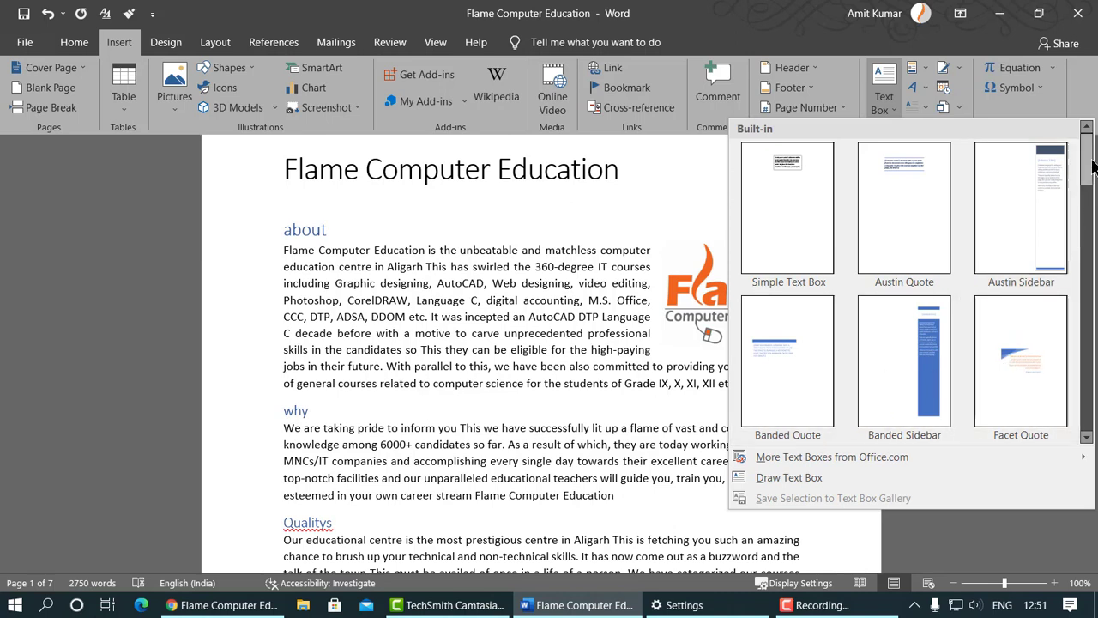
left_click_drag(1086, 159, 1093, 229)
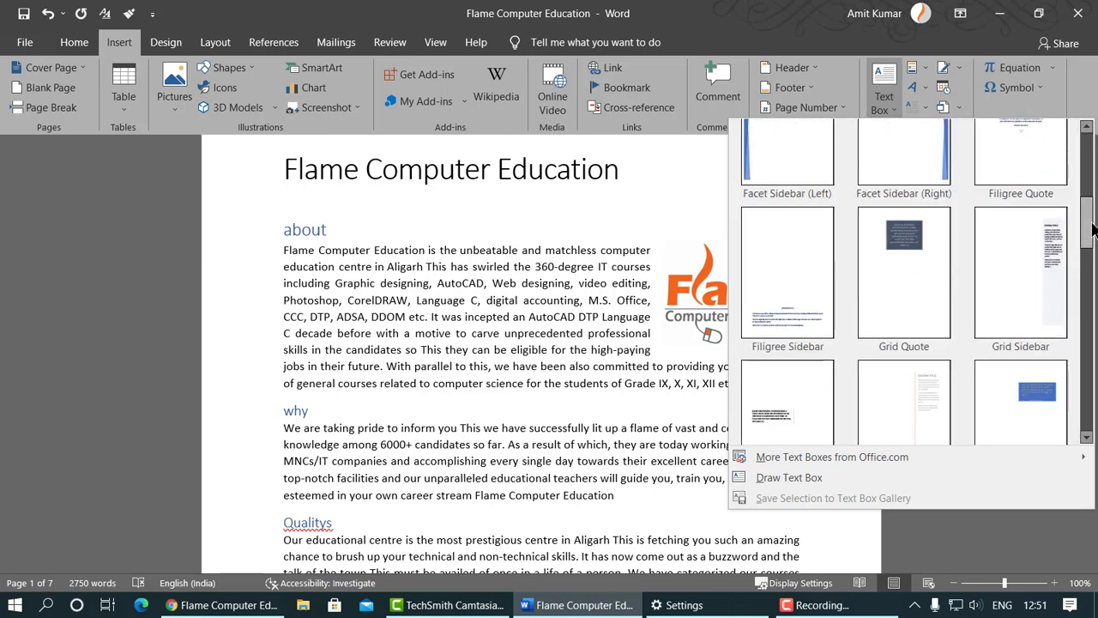
left_click(883, 283)
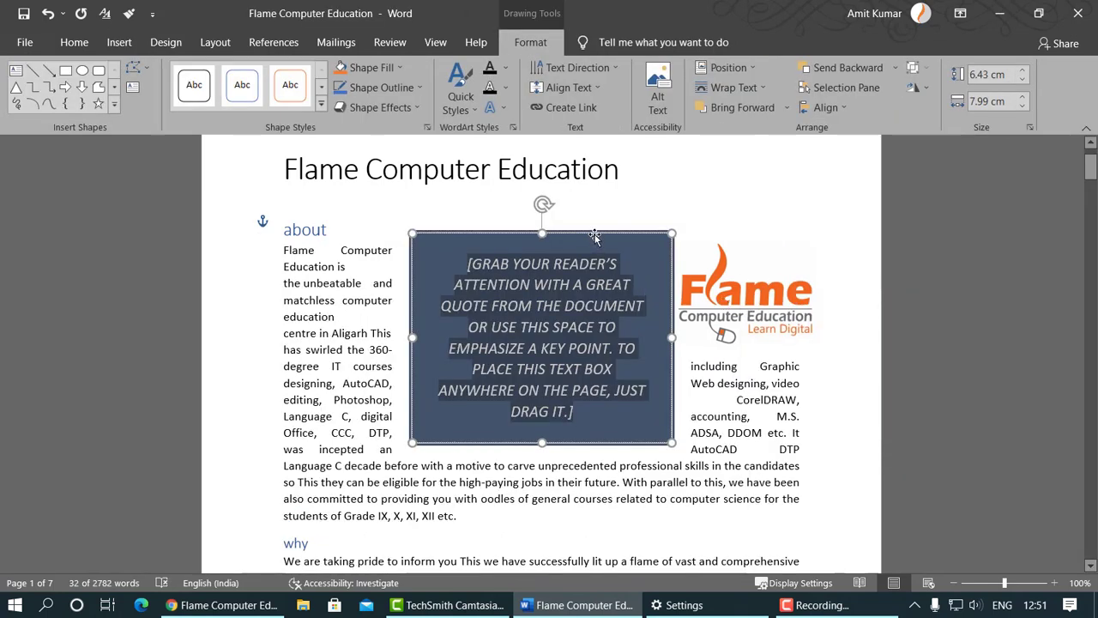
left_click_drag(595, 236, 474, 259)
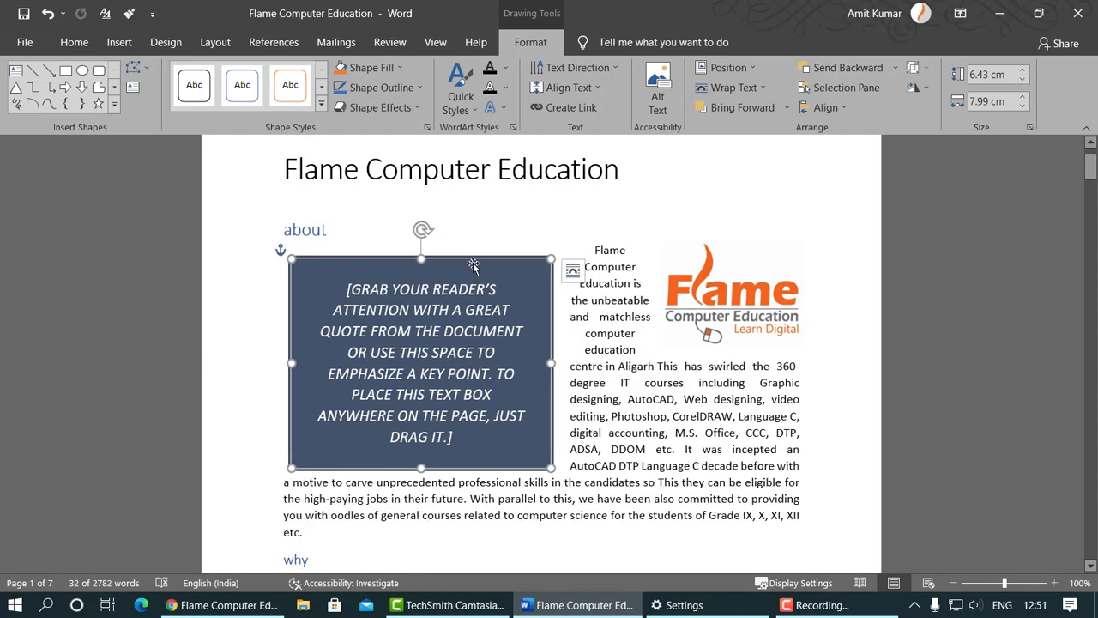
key("Delete")
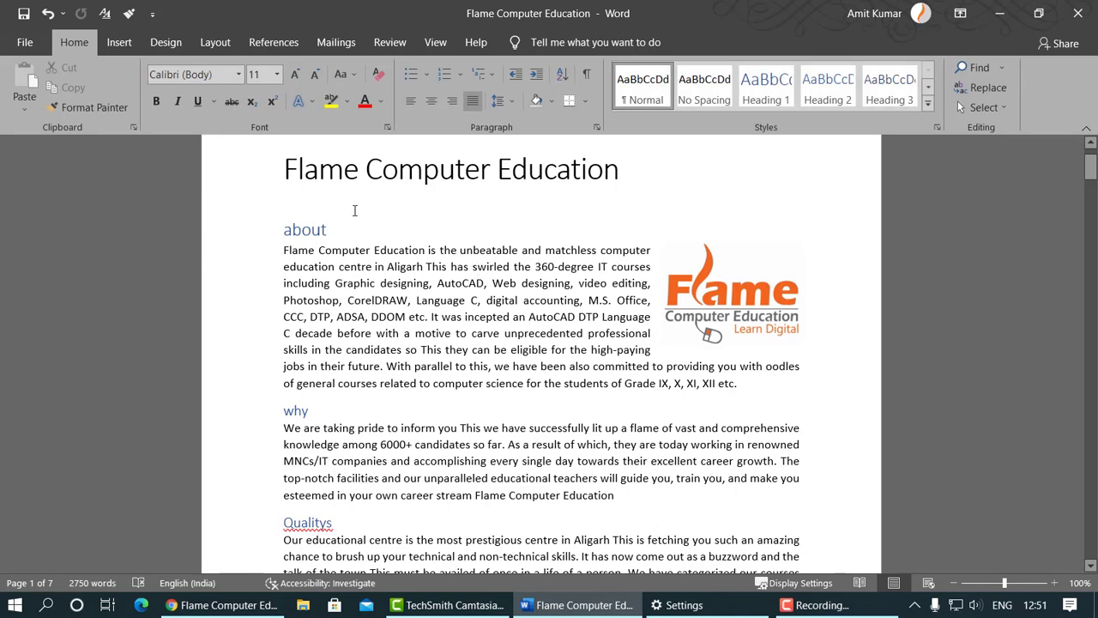
Step: Draw a custom text box over the about paragraph with Square text wrapping
left_click(119, 42)
left_click(896, 108)
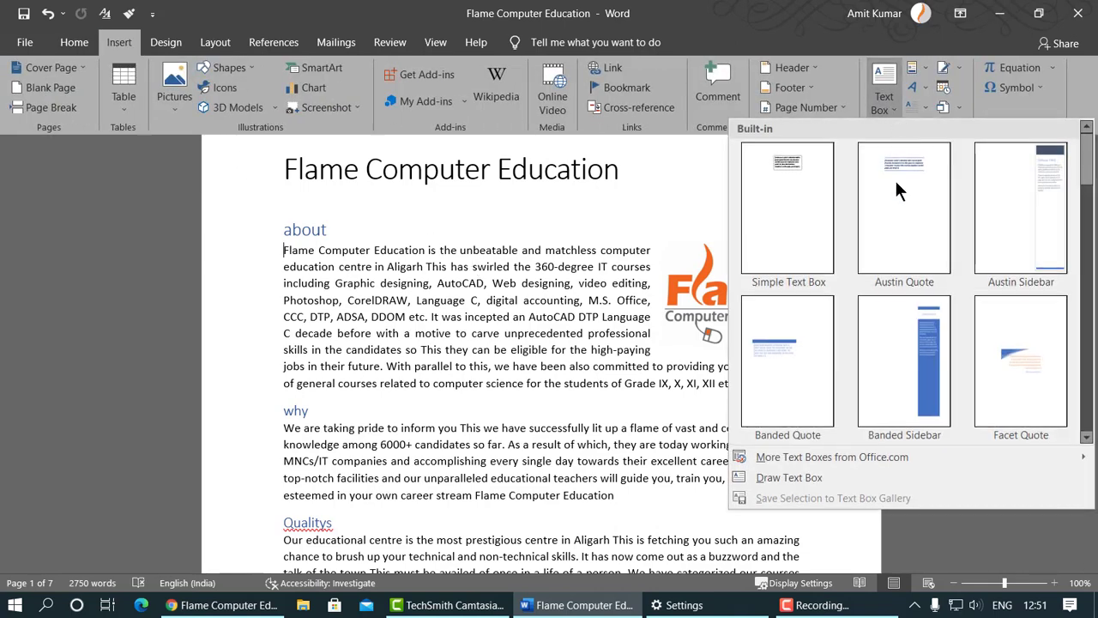
left_click(761, 476)
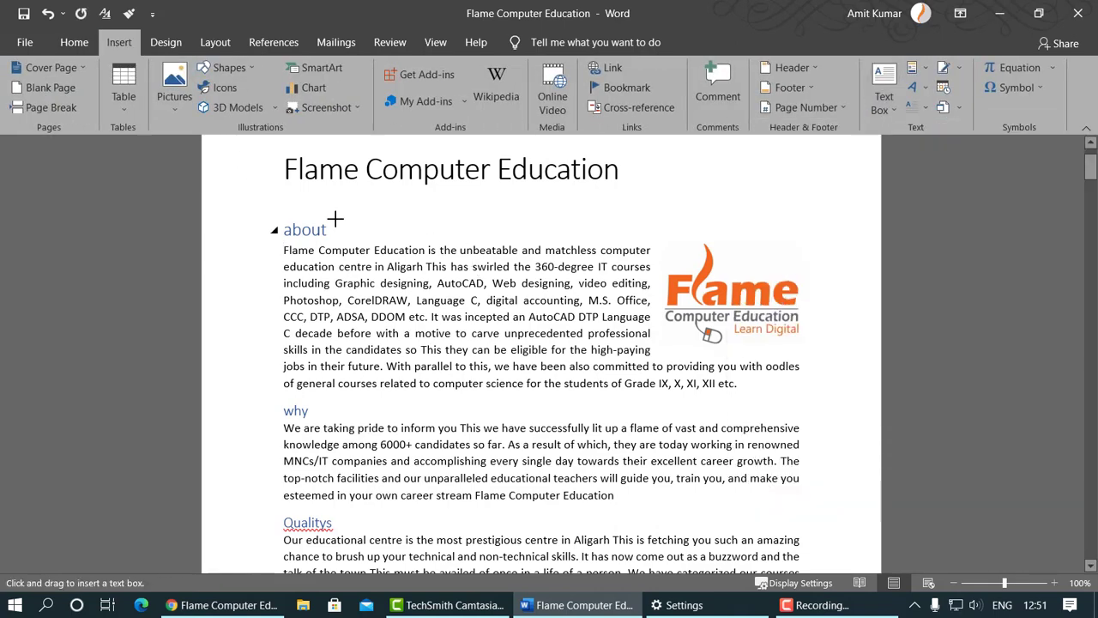
mouse_move(340, 211)
left_mouse_down()
mouse_move(385, 266)
mouse_move(480, 337)
left_mouse_up()
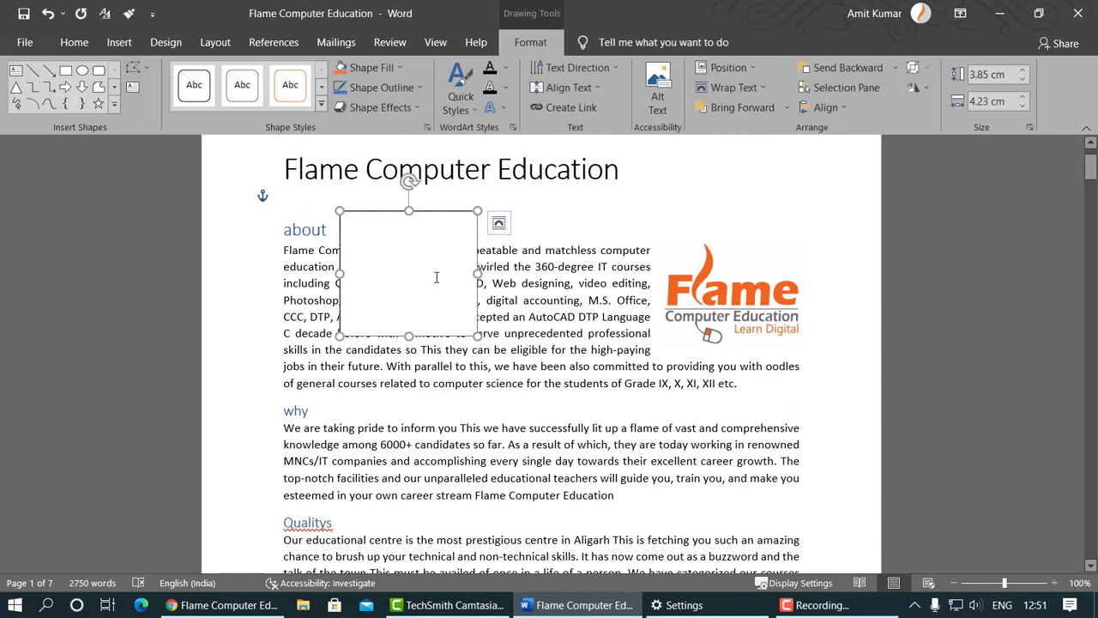
left_click_drag(436, 211, 470, 222)
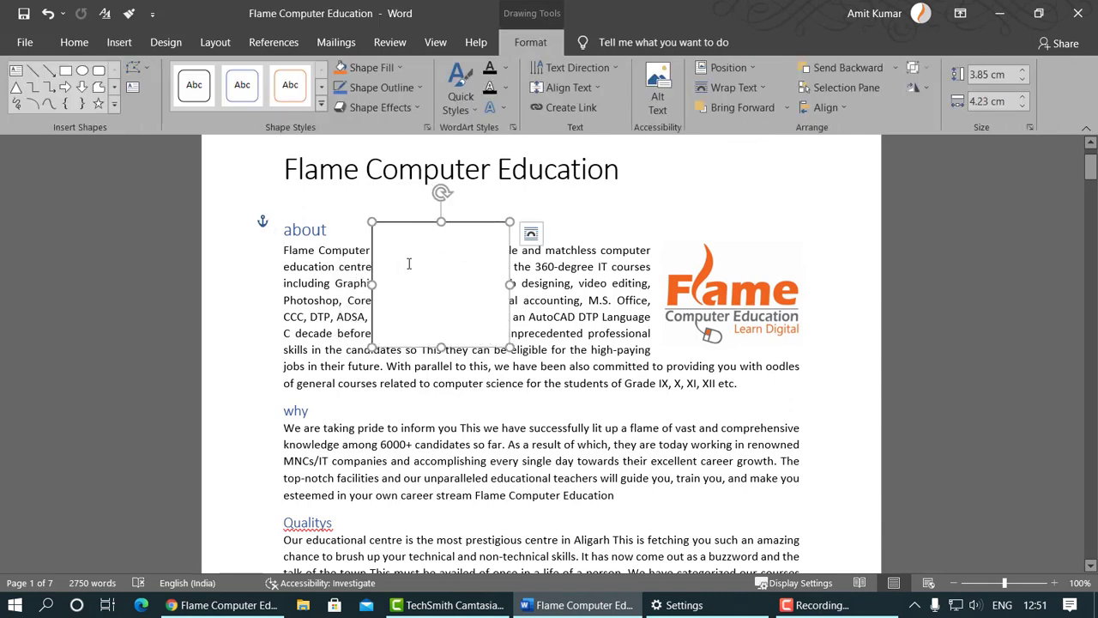
left_click(529, 242)
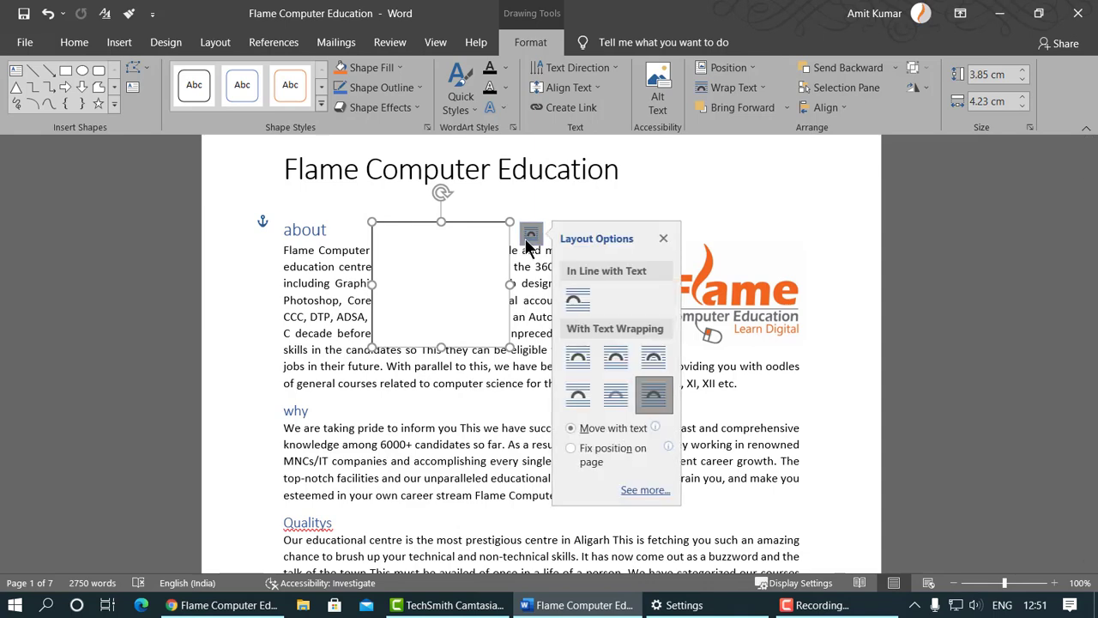
left_click(570, 369)
left_click(539, 307)
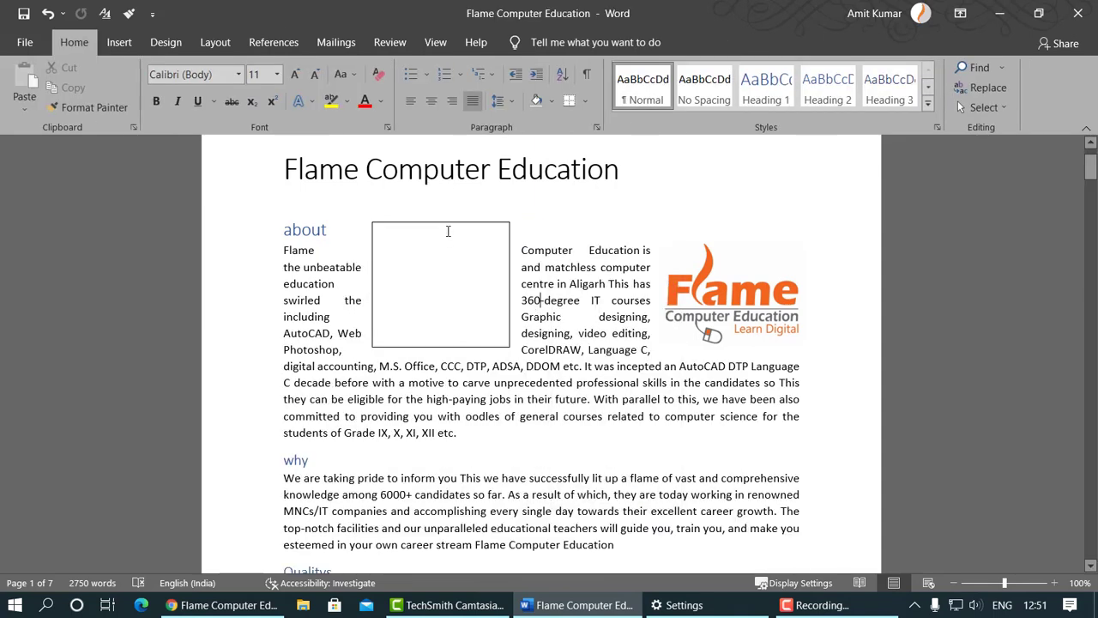
Step: Type 'Hello I am text box.' in the text box, trim it, then delete the box
left_click(446, 228)
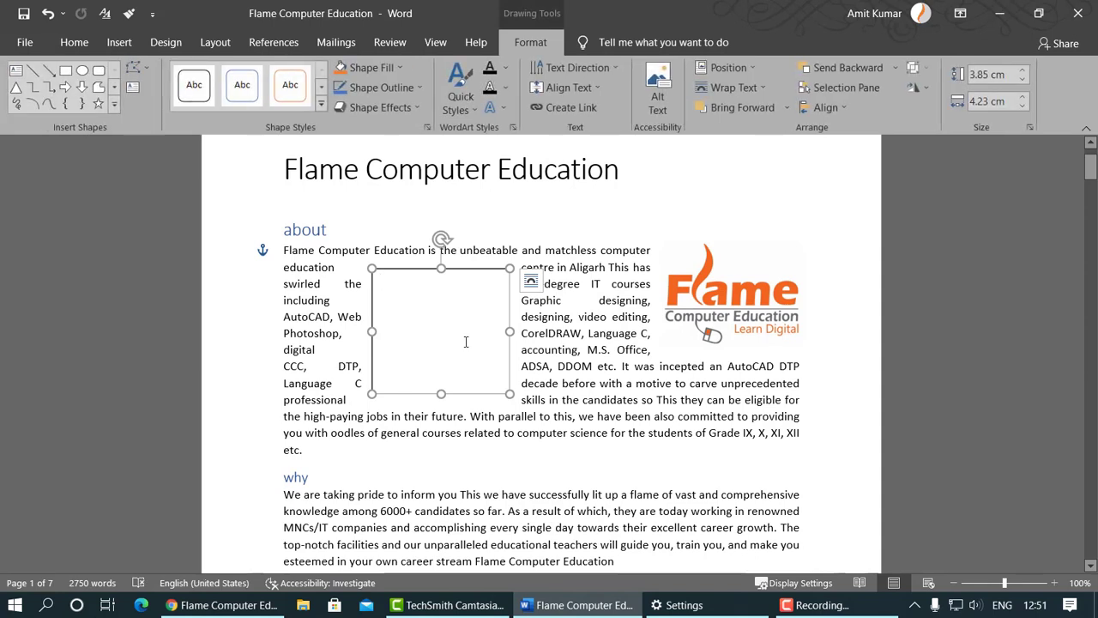
type("Hello")
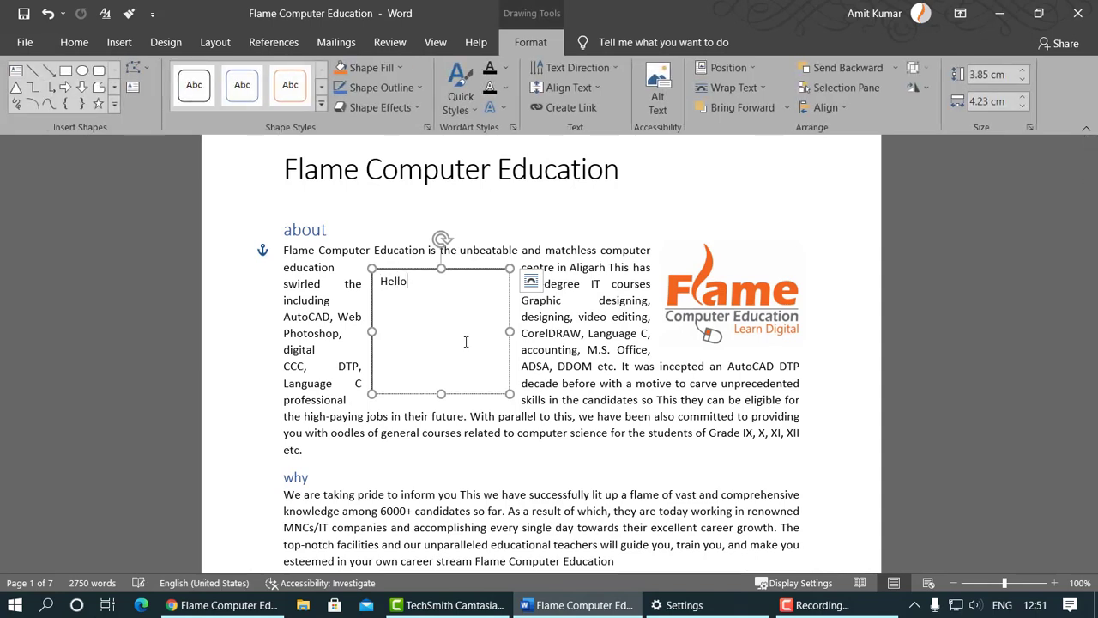
type(" I am text box.")
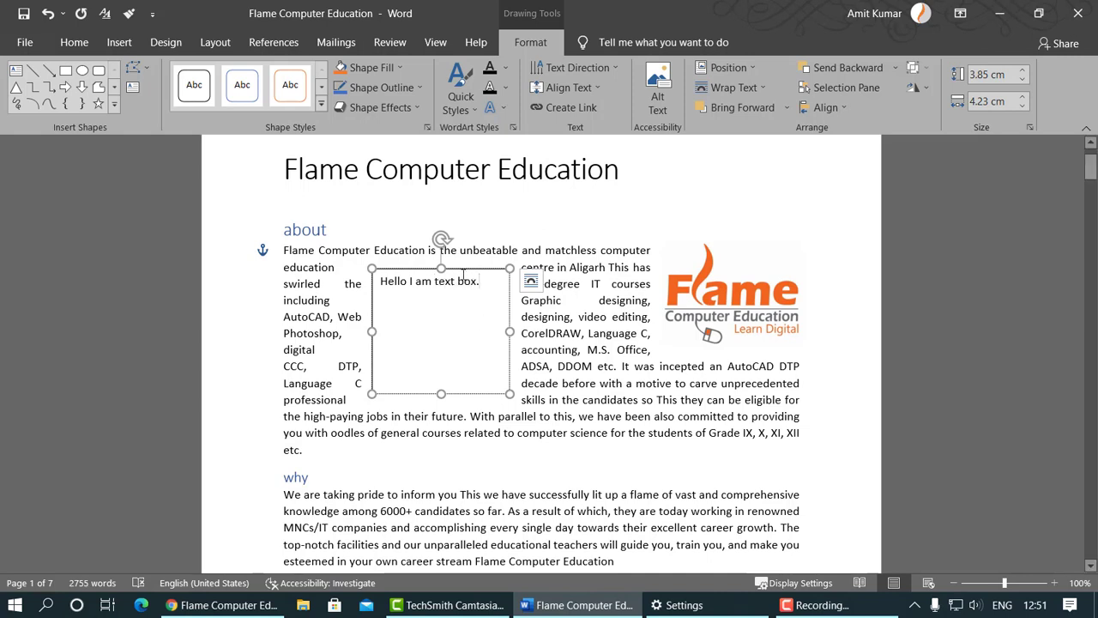
triple_click(489, 280)
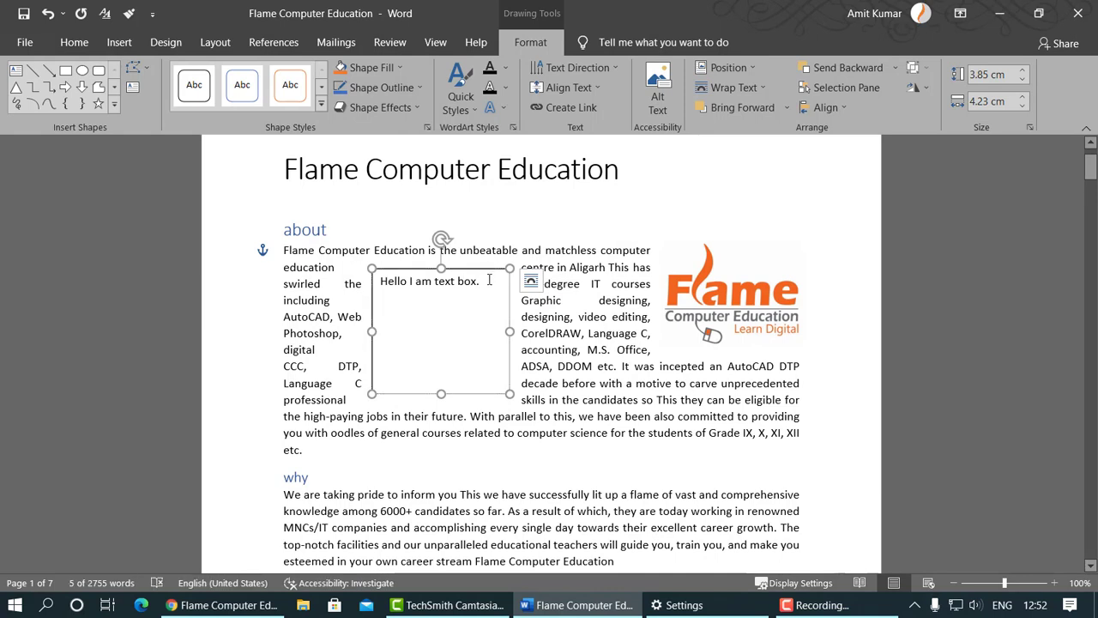
left_click(471, 283)
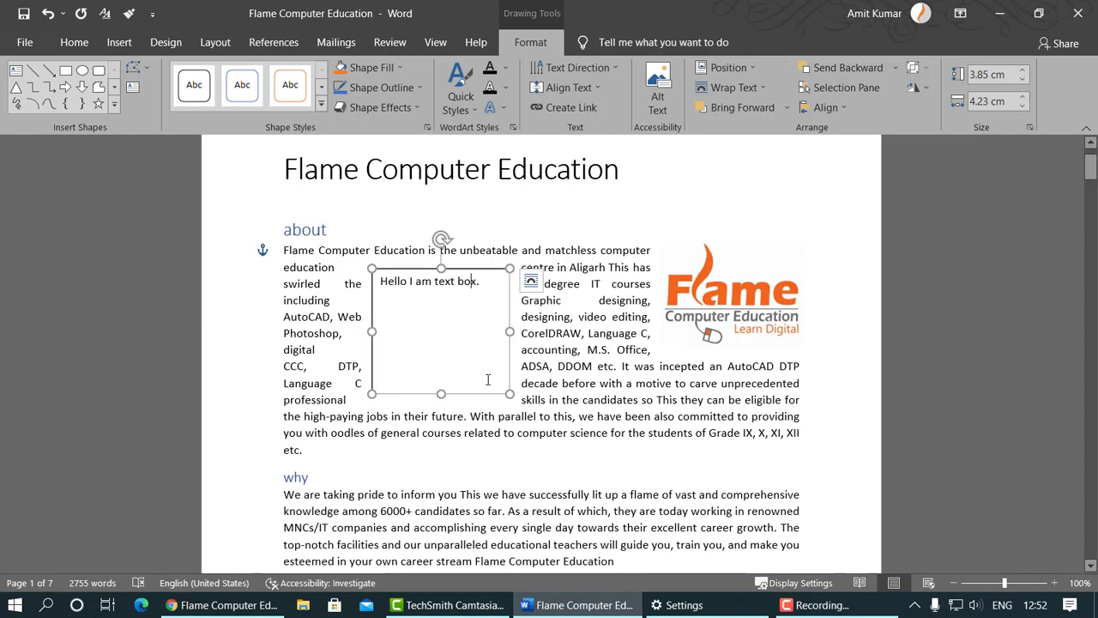
key("Delete")
key("Delete")
left_click(487, 271)
key("Delete")
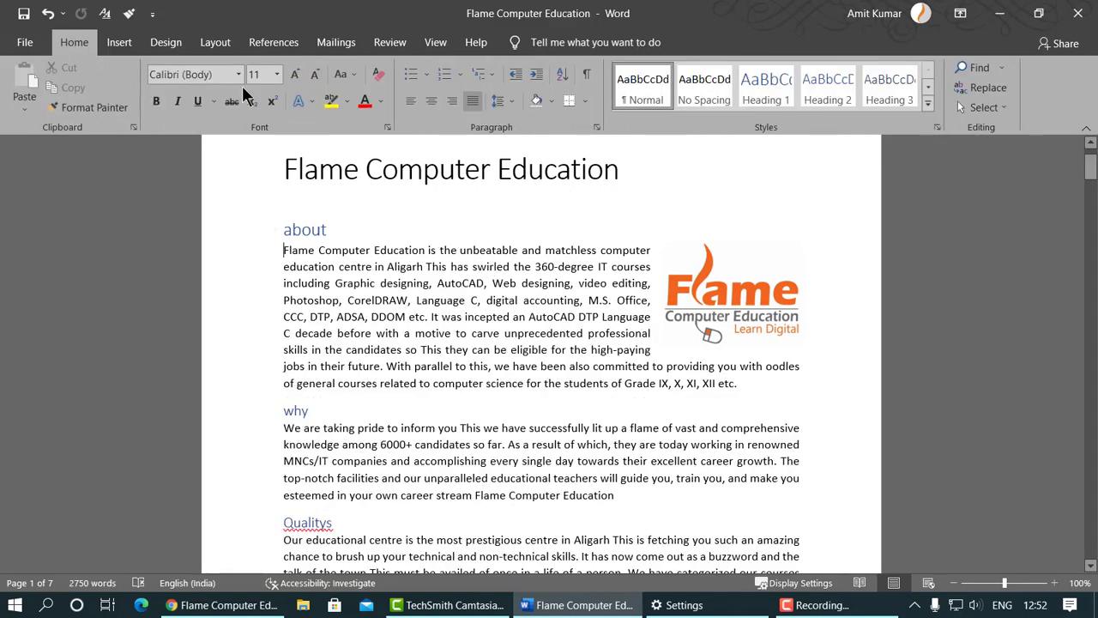
Step: Browse the Quick Parts AutoText entries without inserting anything
left_click(119, 42)
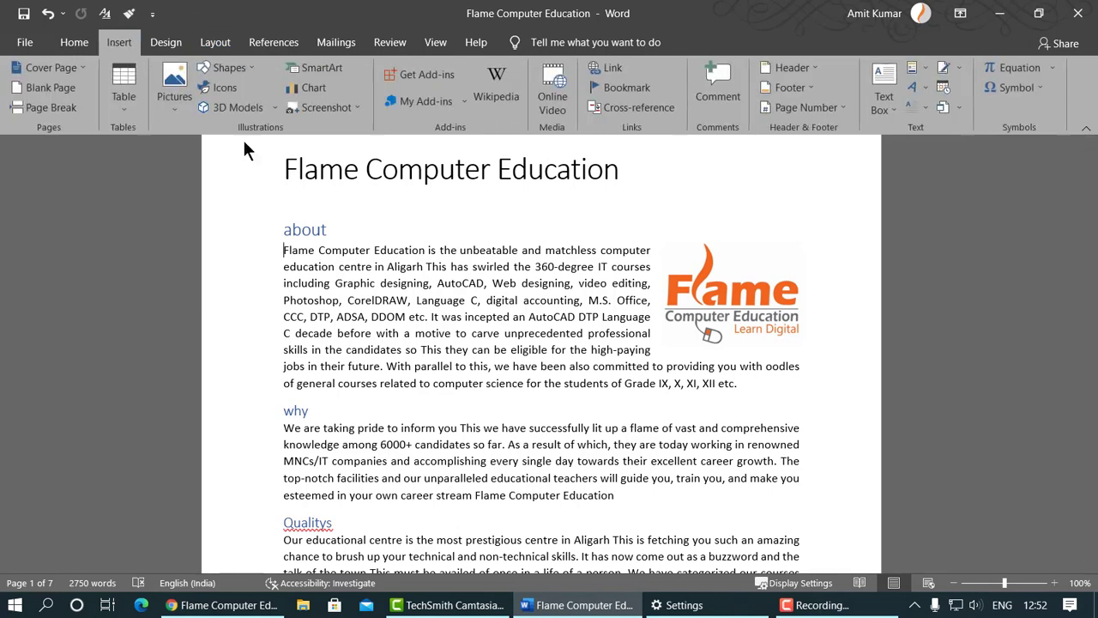
left_click(925, 68)
left_click(925, 66)
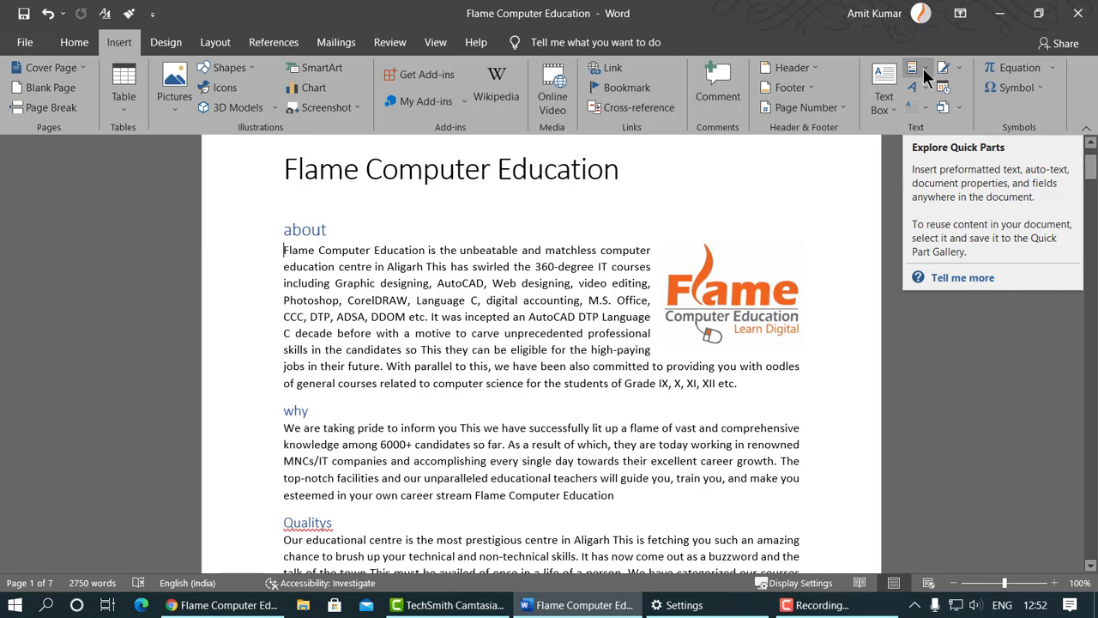
left_click(923, 68)
mouse_move(920, 89)
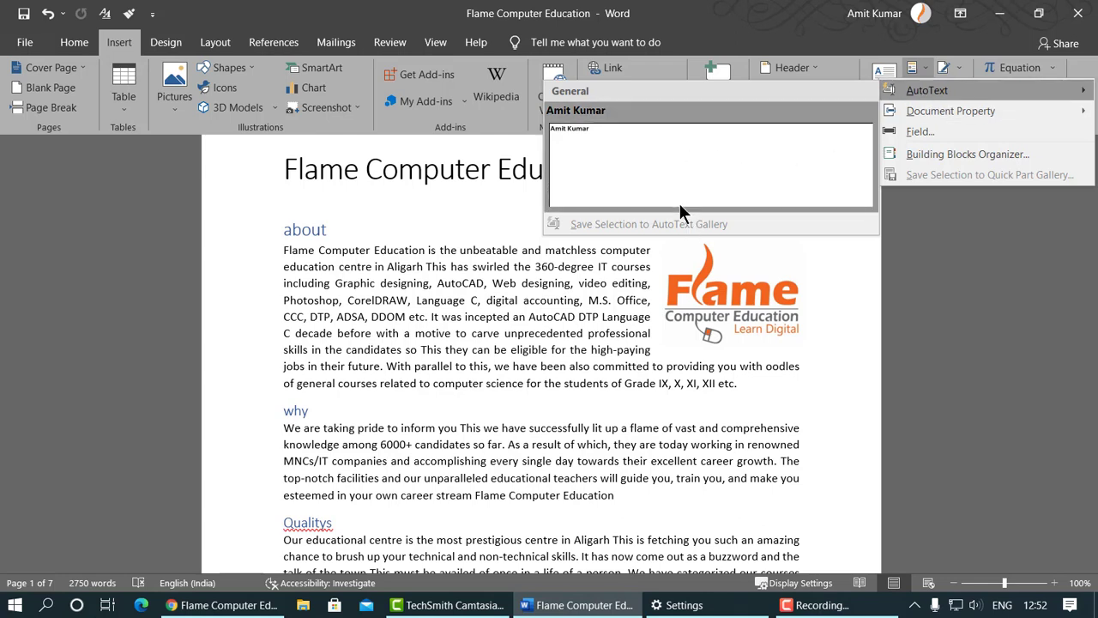
left_click(389, 394)
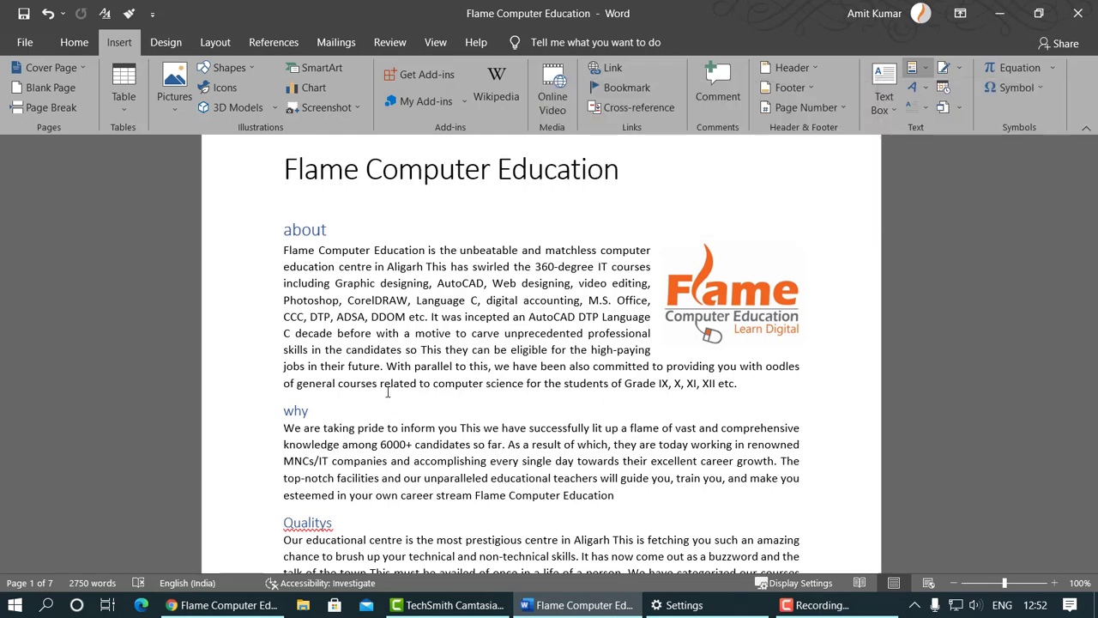
Step: Add a new empty paragraph after 'want.' at the end of the Qualitys paragraph
scroll(570, 403, "down", 4)
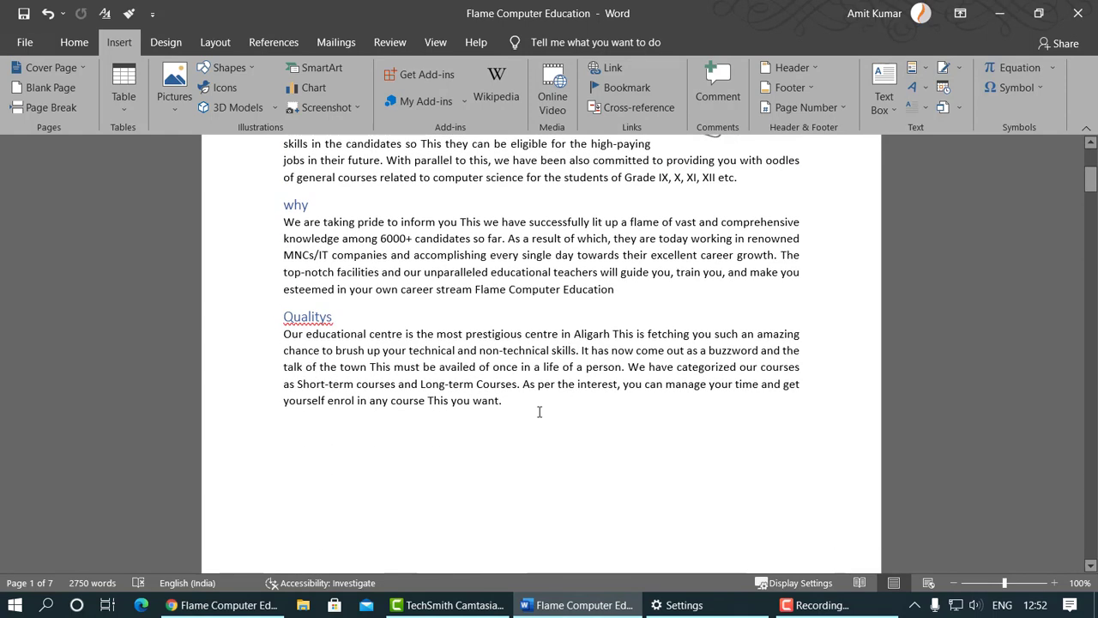
left_click(492, 421)
key("Return")
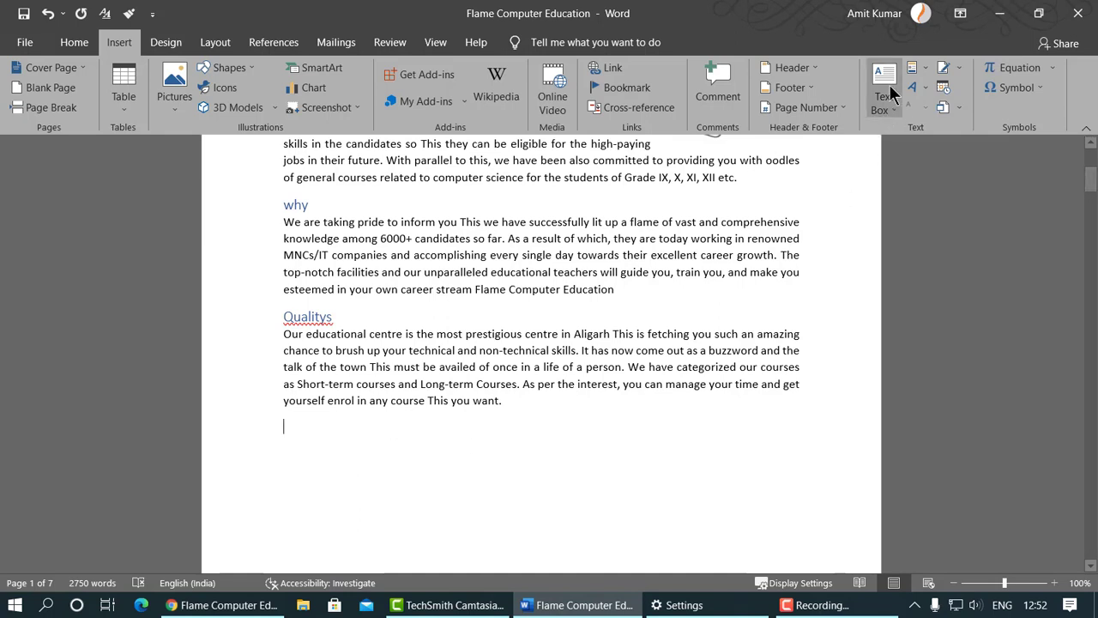
Step: Insert the saved AutoText name entry on the new line, then delete it
left_click(914, 66)
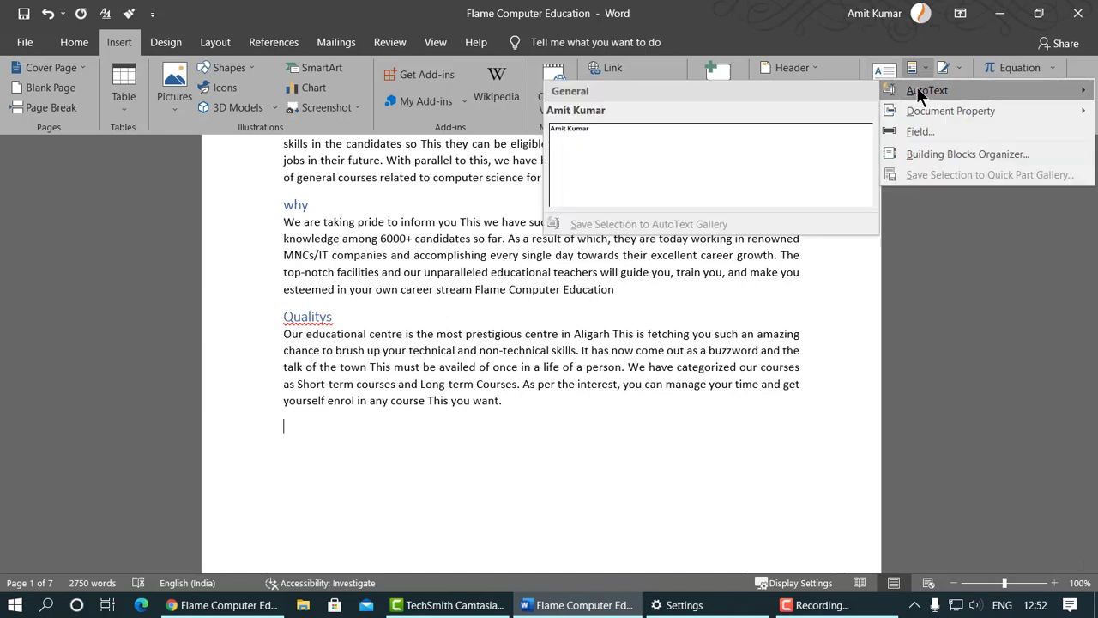
left_click(639, 153)
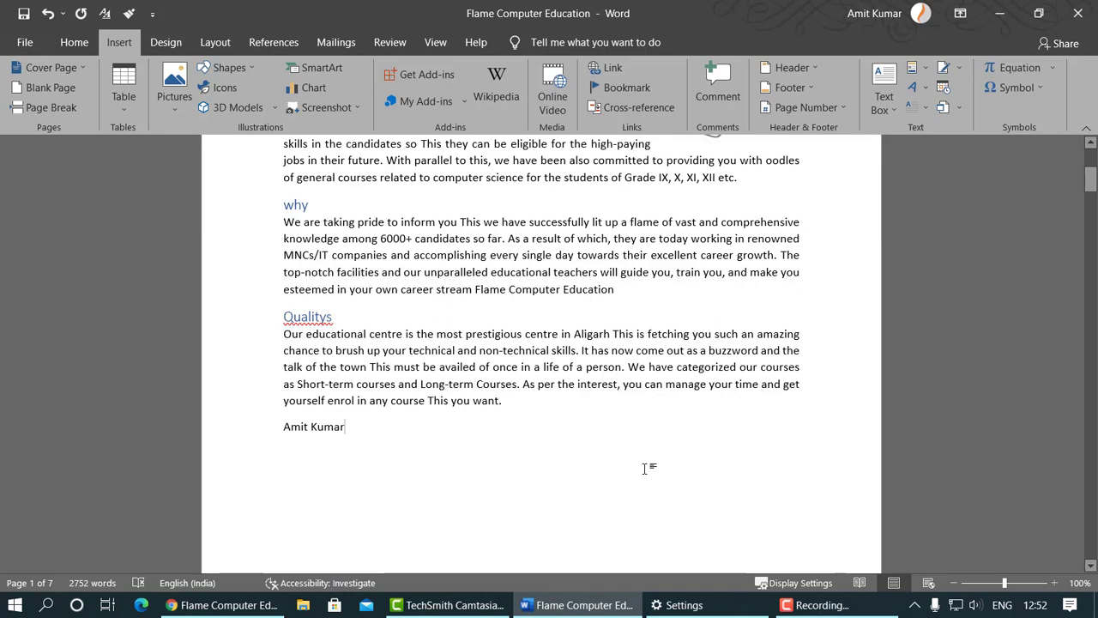
key("shift+Home")
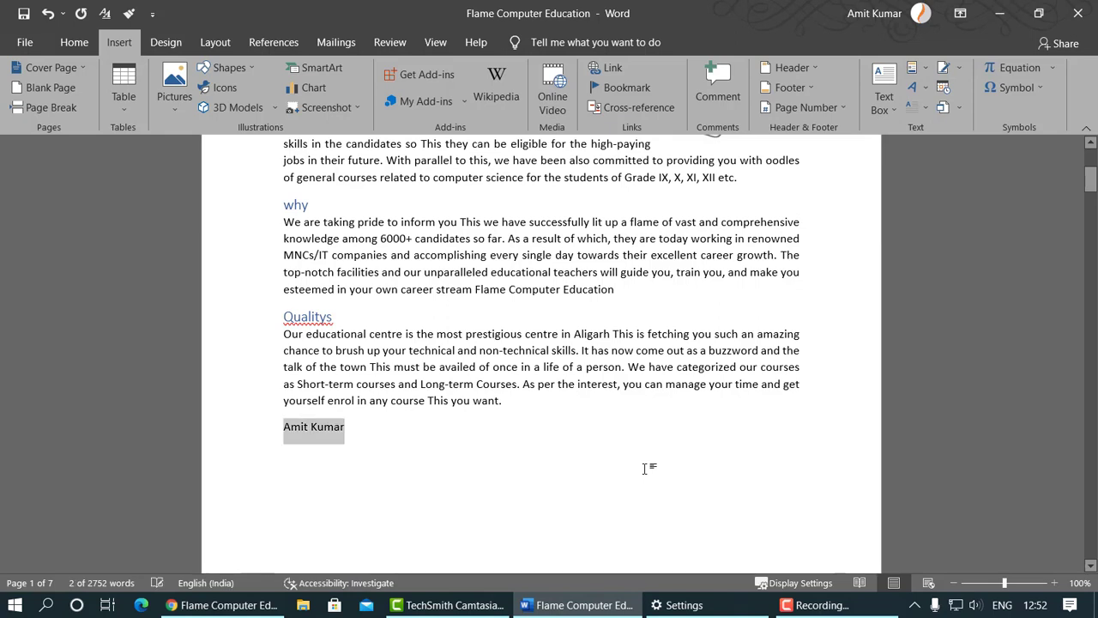
key("BackSpace")
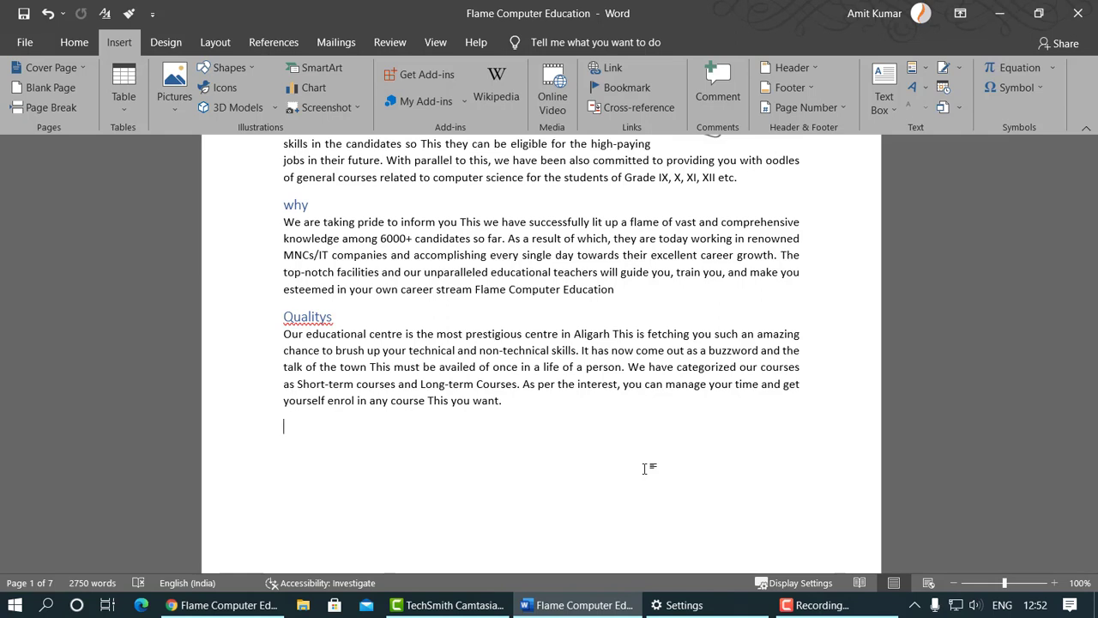
left_click(916, 67)
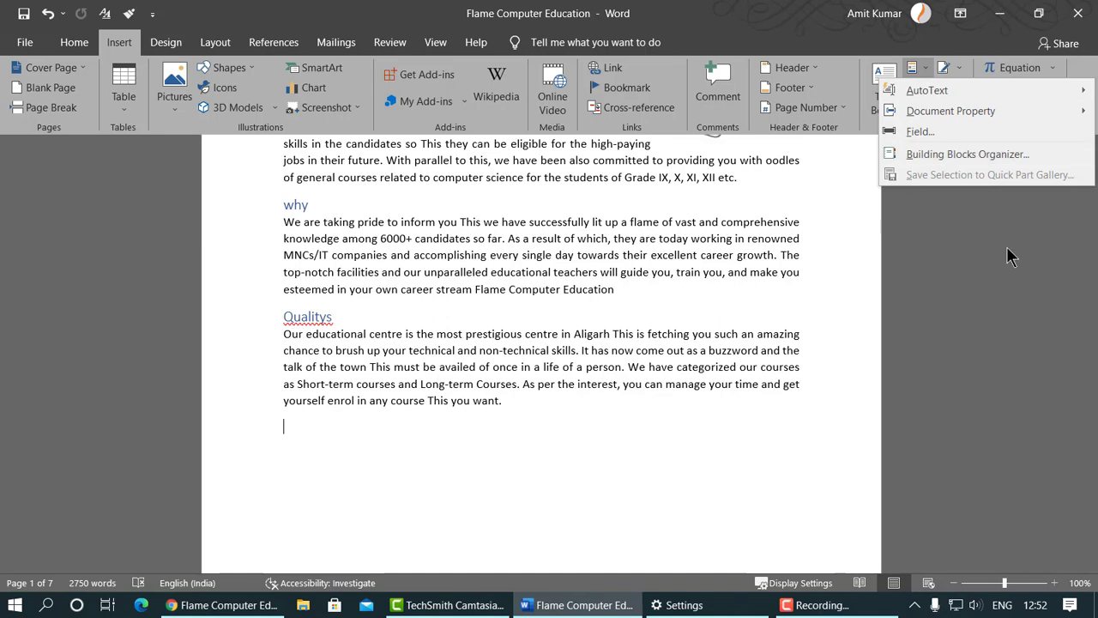
left_click(392, 437)
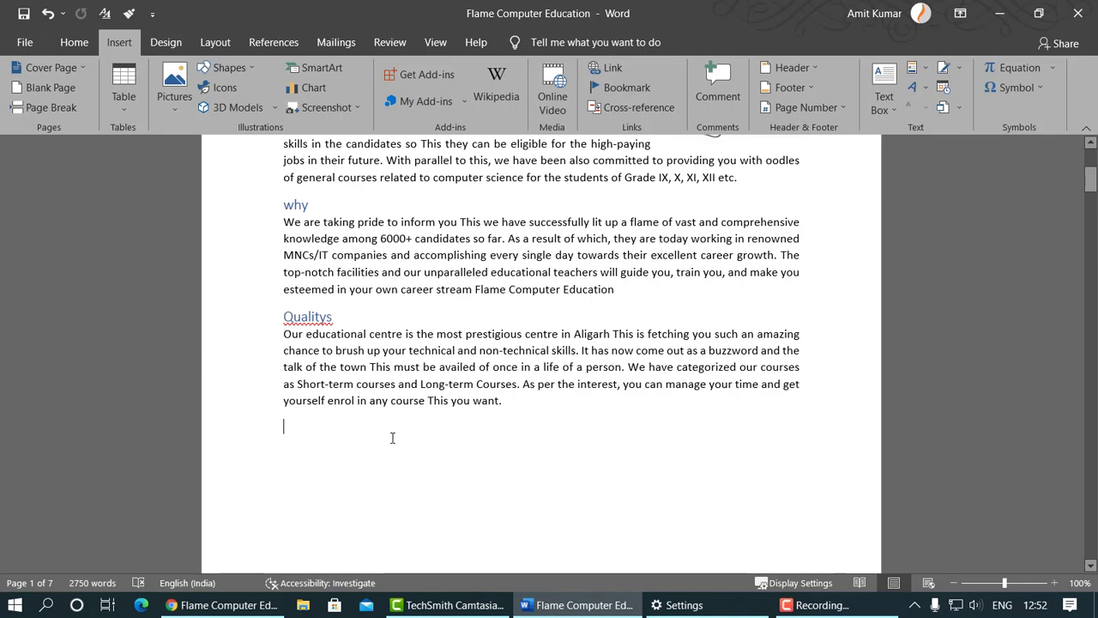
Step: Type 'Flame Computer Education' on the empty line, select it, and show the Quick Parts options
type("Flame com")
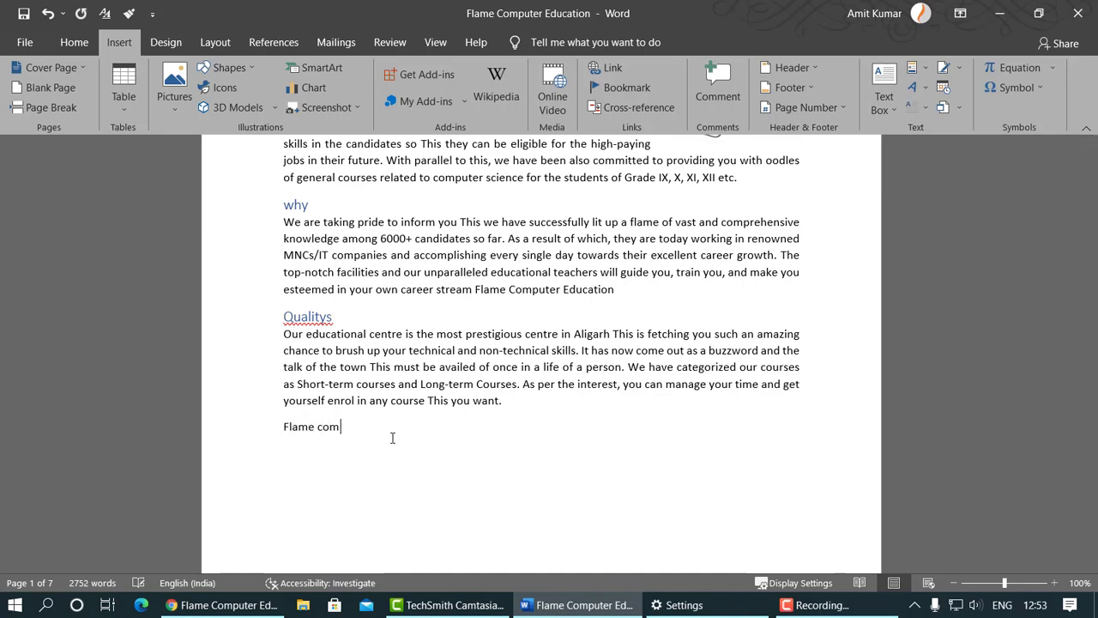
key("BackSpace")
key("BackSpace")
key("BackSpace")
type("Computer Education")
triple_click(392, 438)
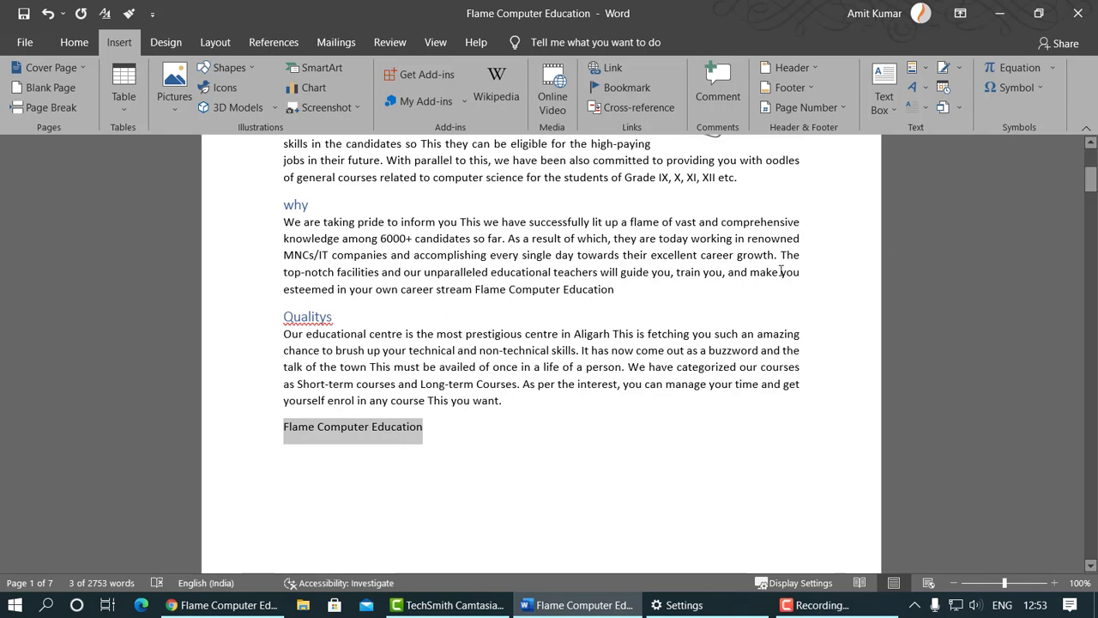
left_click(921, 67)
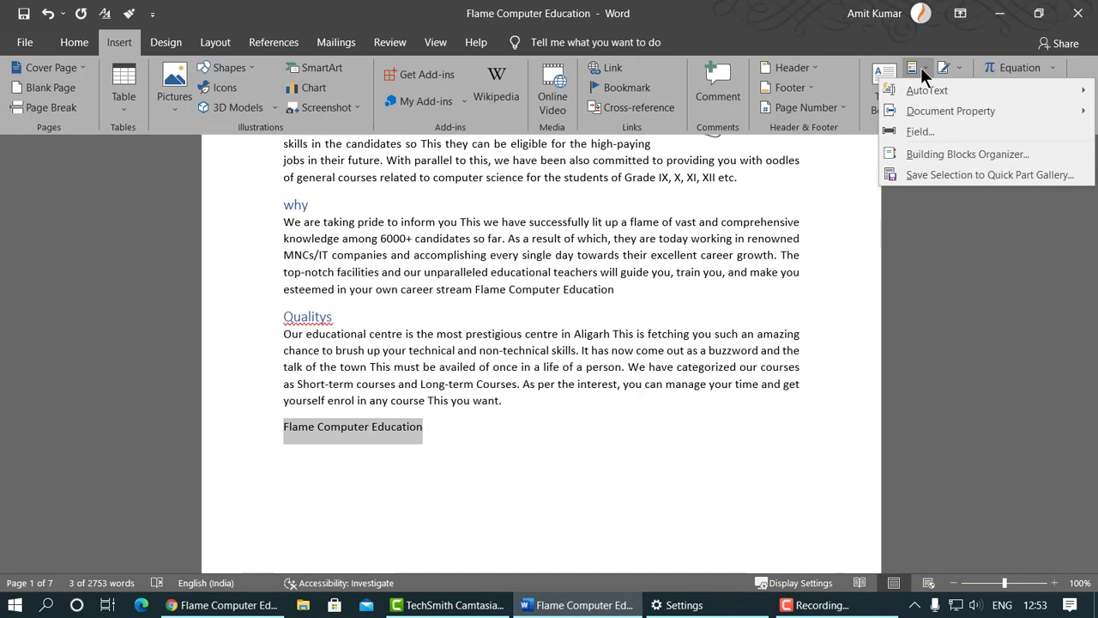
Step: Save the selected line as a building block in AutoText, General category, described 'Test Text only'
left_click(927, 175)
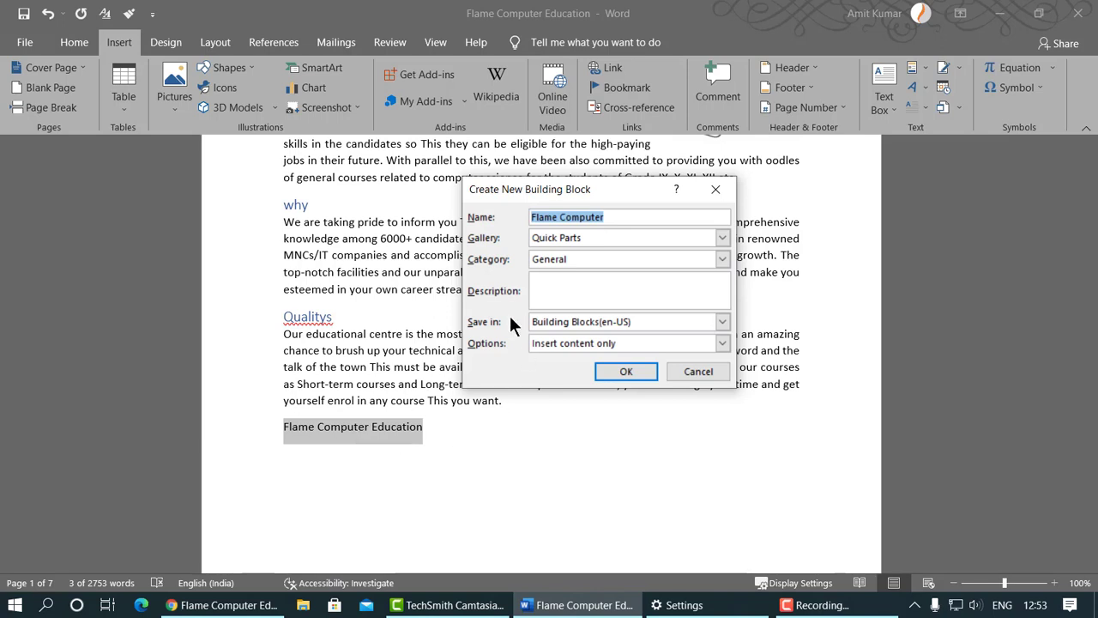
left_click(723, 239)
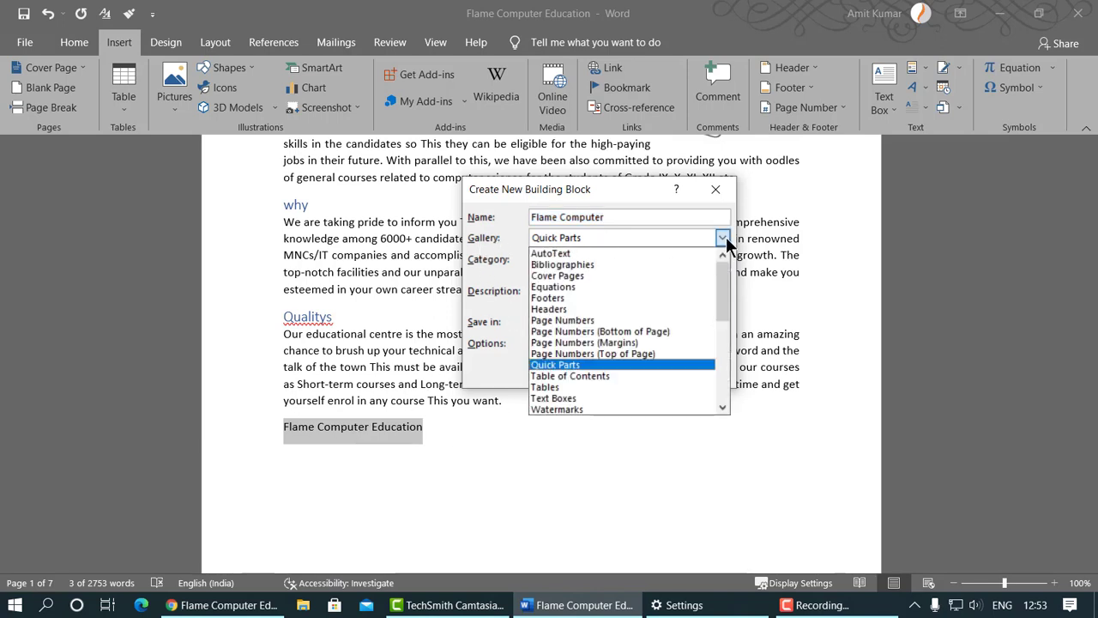
left_click(643, 253)
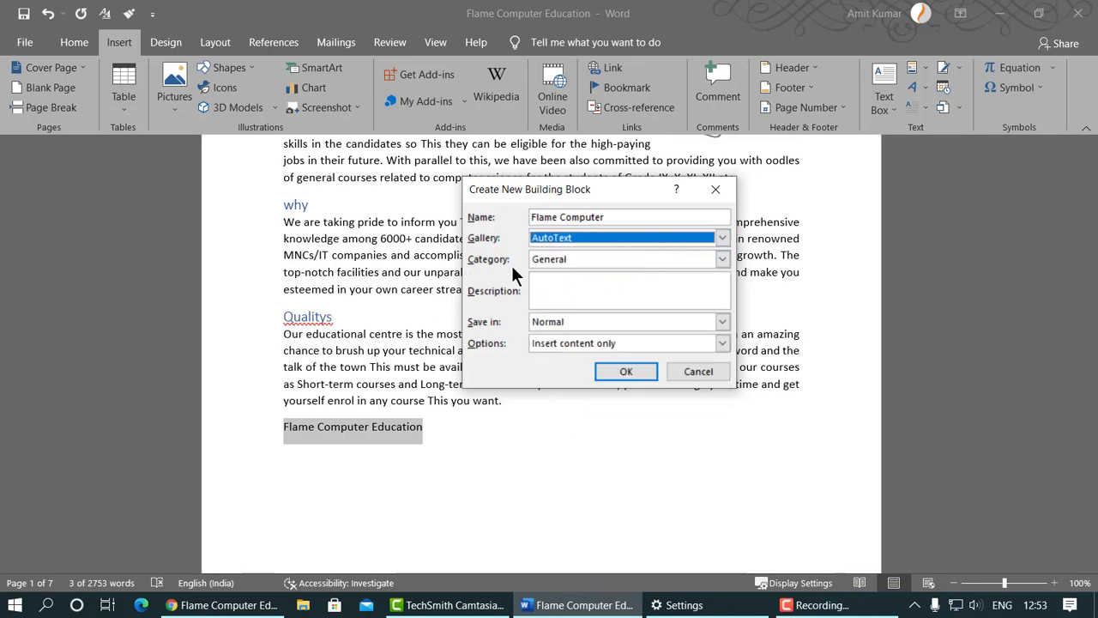
left_click(544, 259)
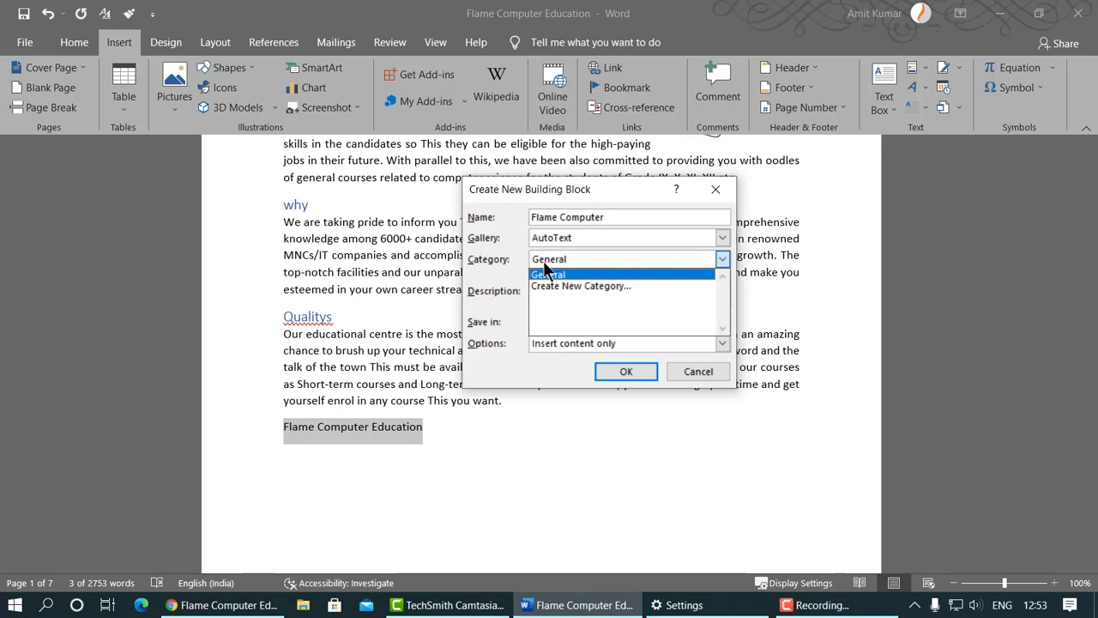
left_click(544, 263)
left_click(550, 288)
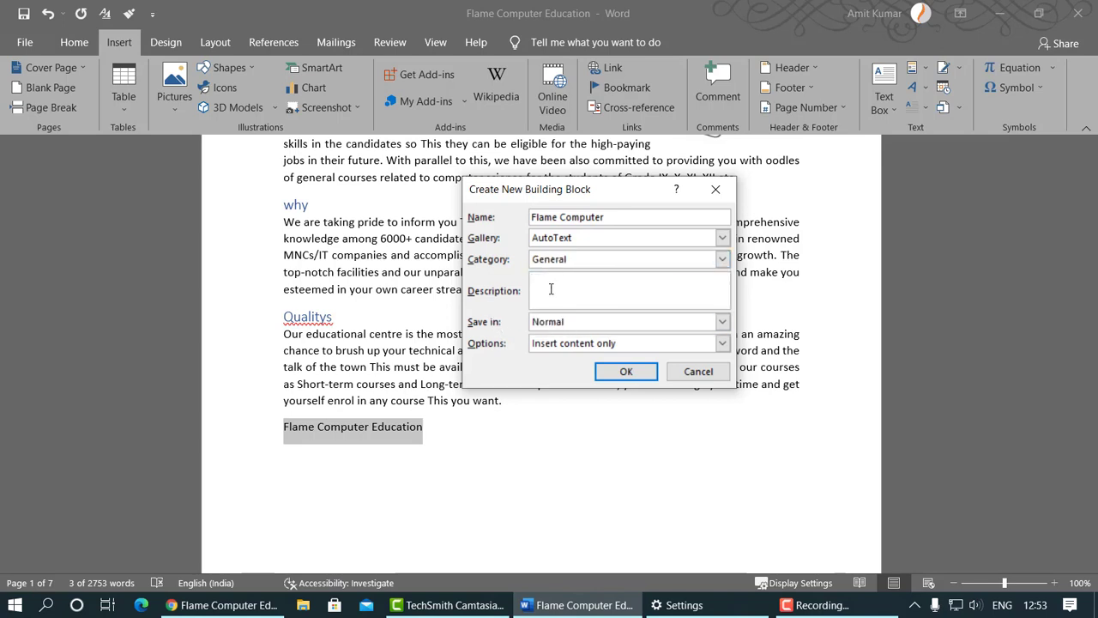
type("Test Text only")
Step: Store the entry in Building Blocks (en-US), inserting as its own paragraph, and create it
left_click(546, 326)
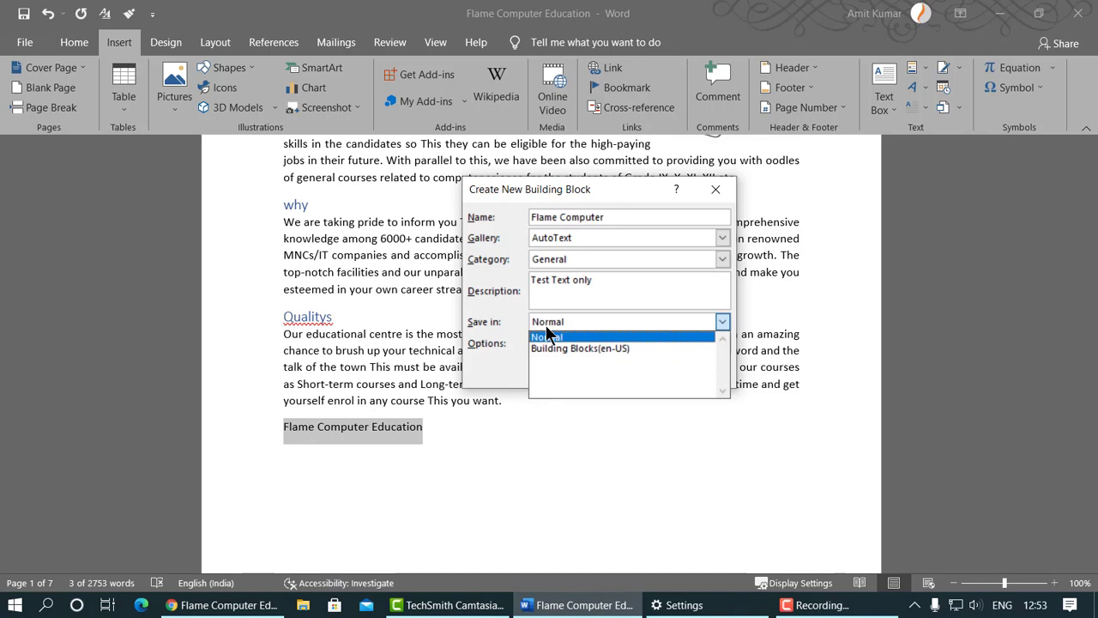
left_click(545, 336)
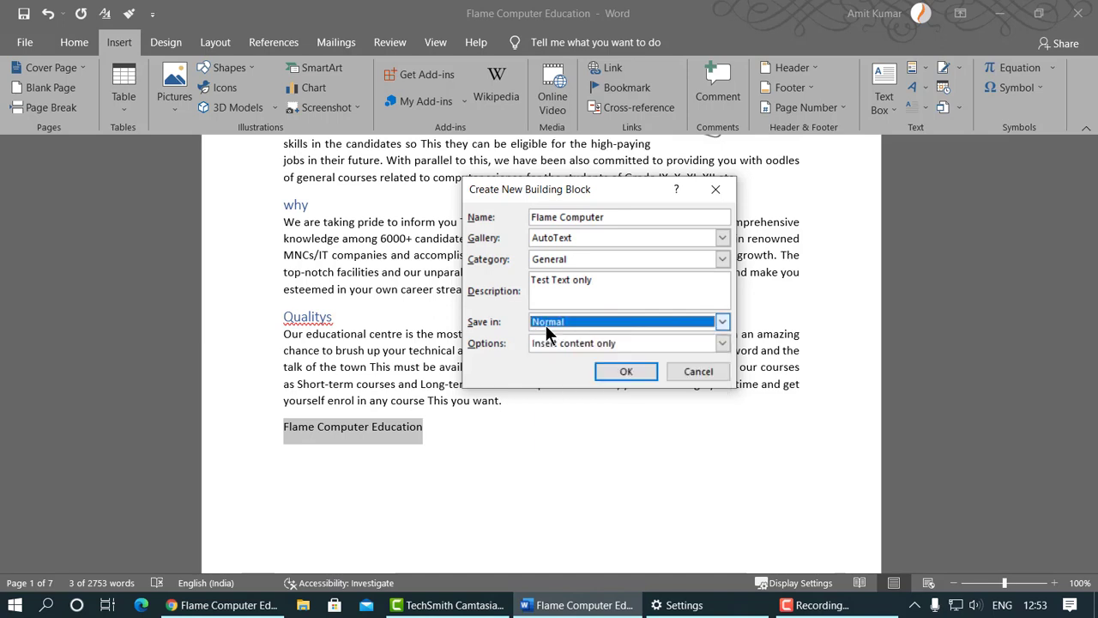
left_click(545, 325)
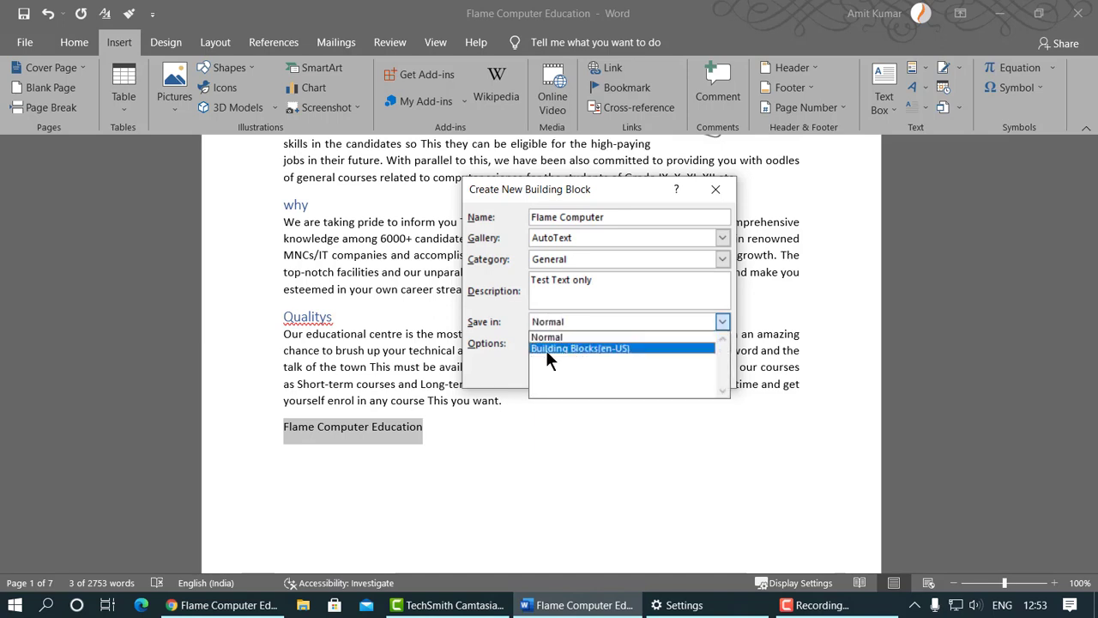
left_click(546, 348)
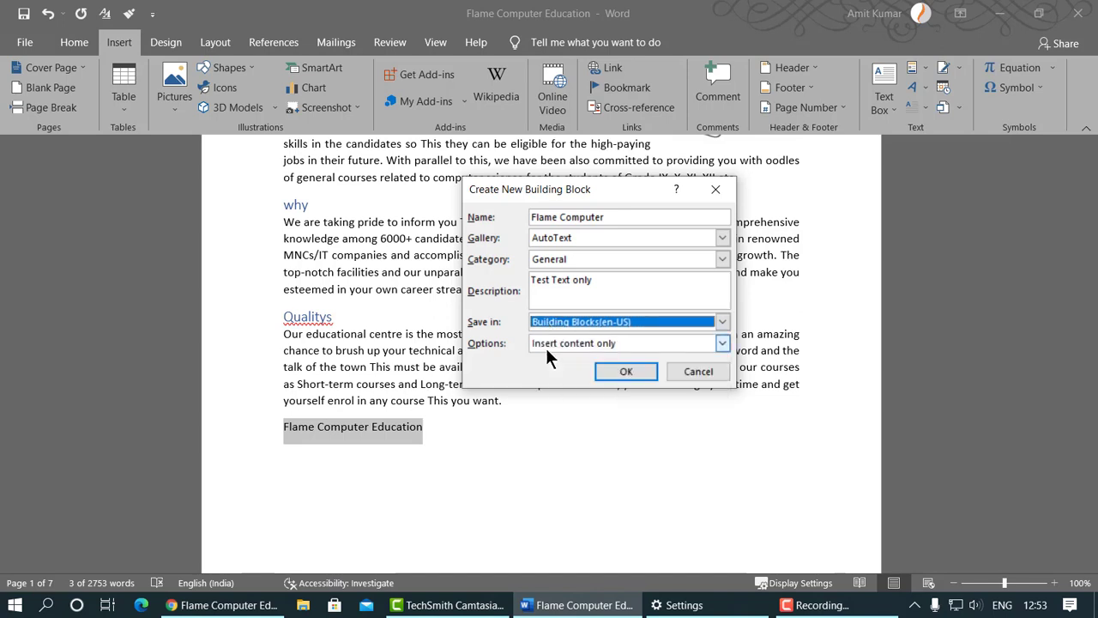
left_click(625, 345)
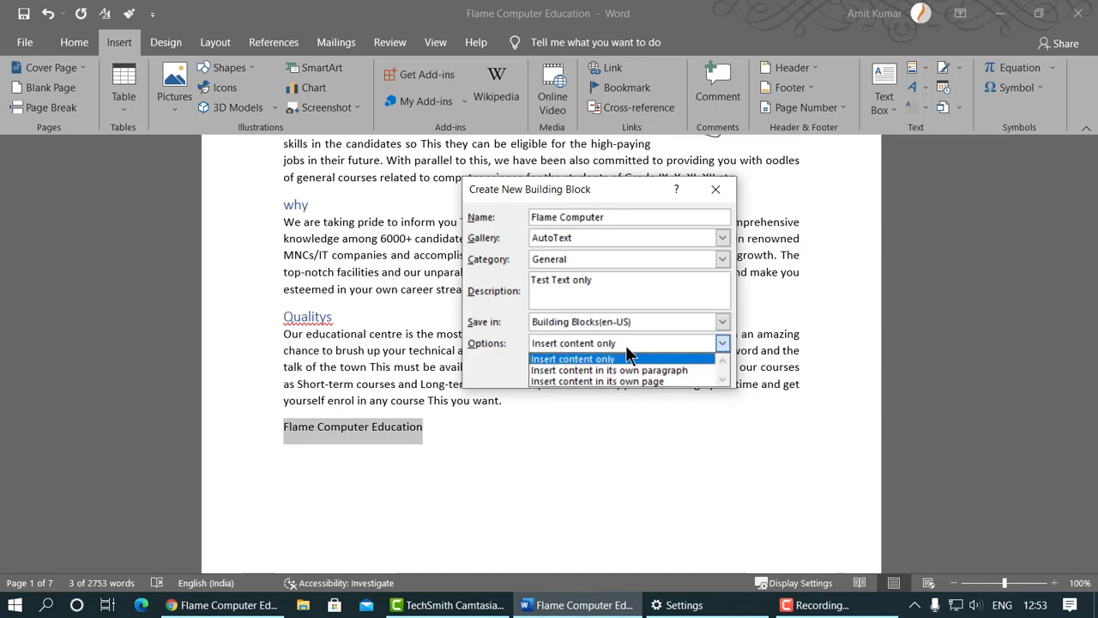
left_click(579, 369)
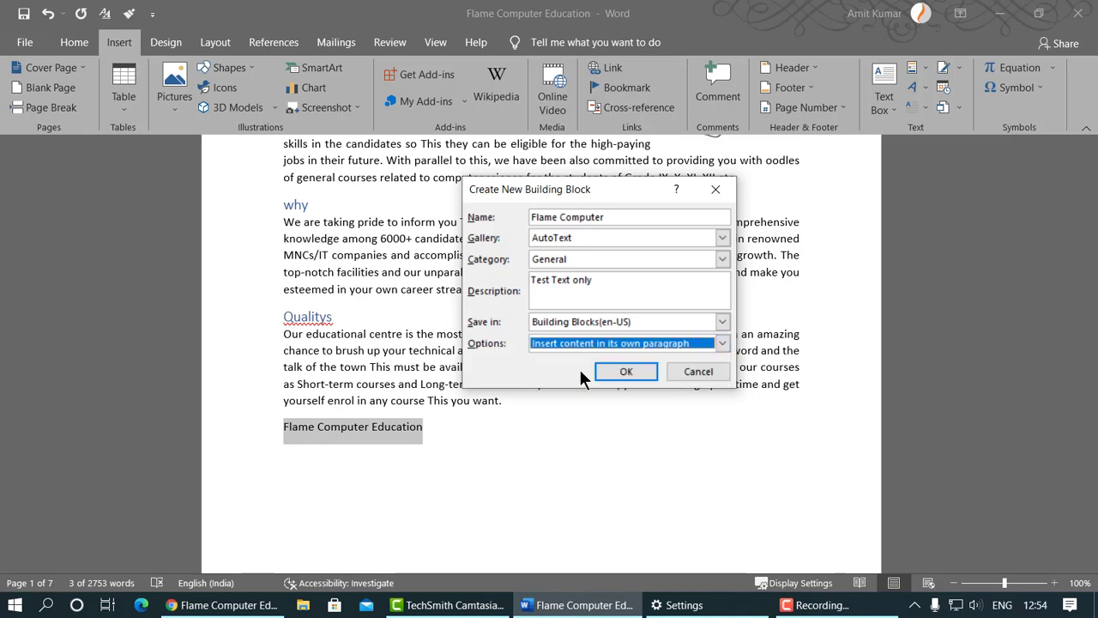
left_click(626, 372)
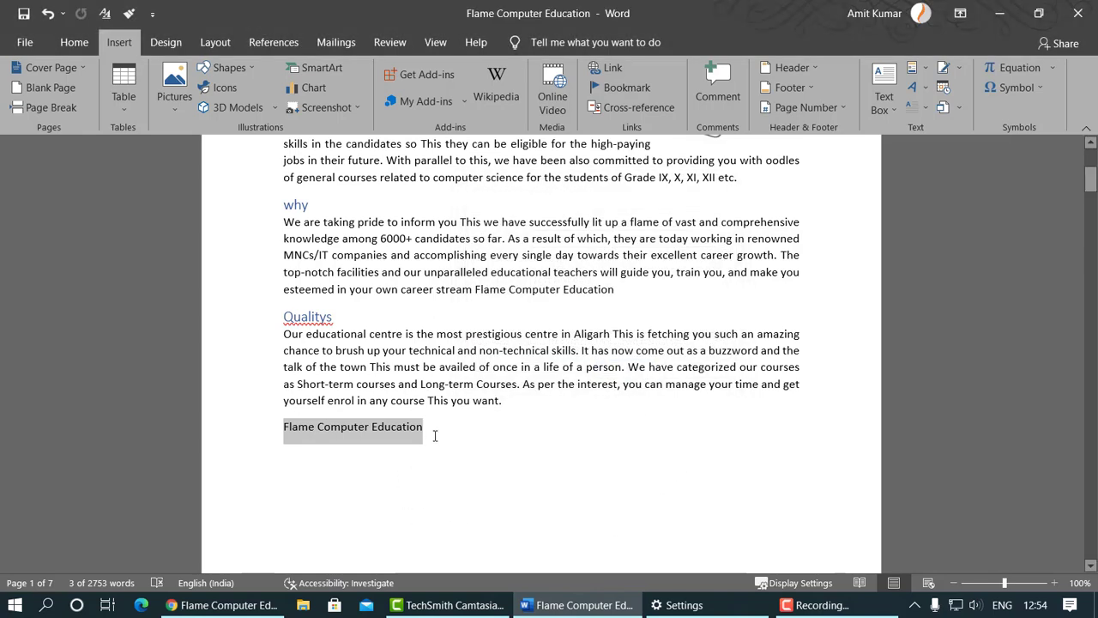
Step: Delete the Flame Computer Education line, reinsert it from the Flame Computer AutoText entry, and add a new line
key("Delete")
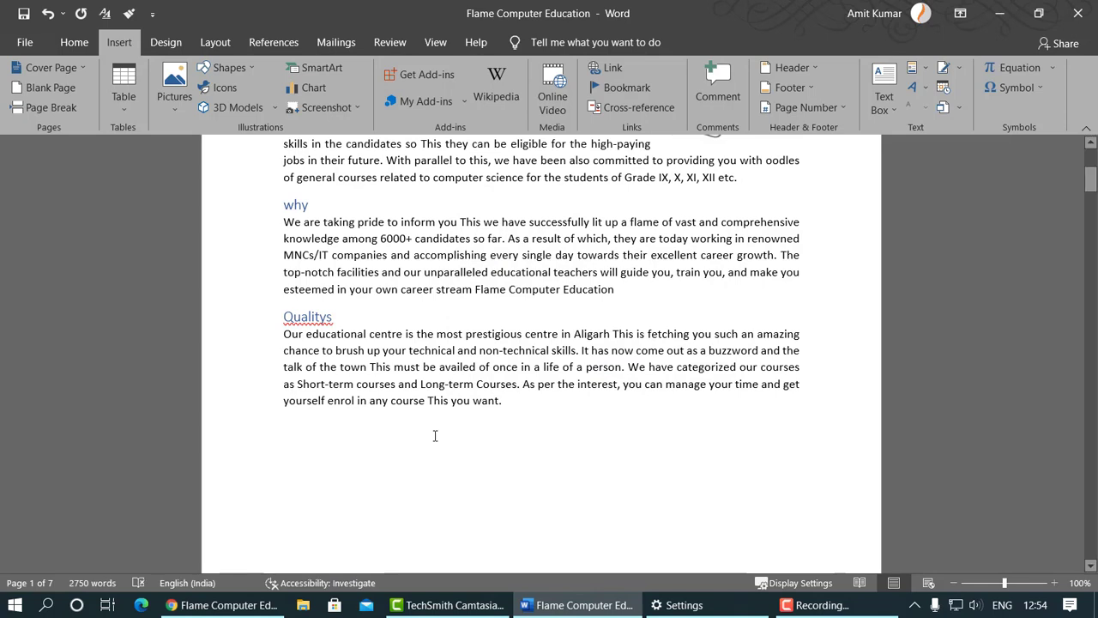
left_click(922, 65)
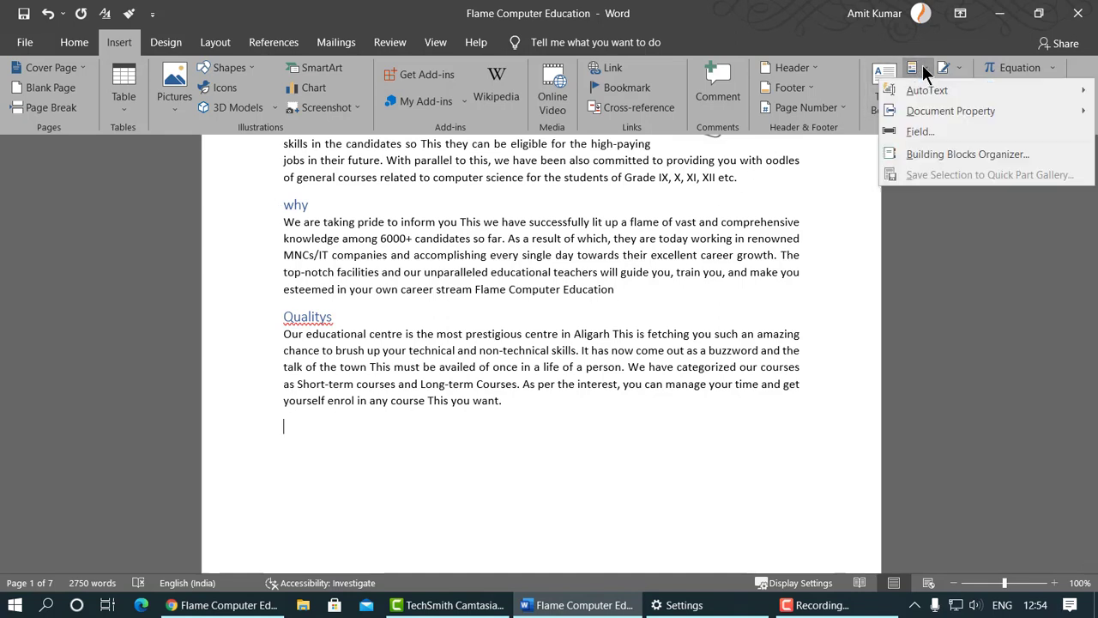
mouse_move(922, 86)
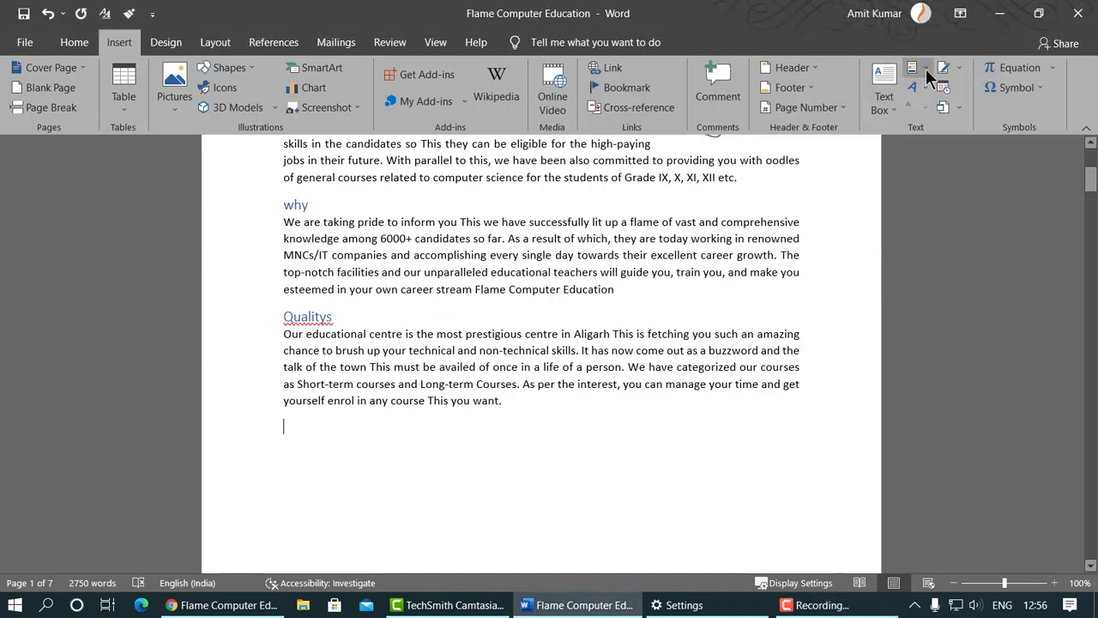
left_click(926, 68)
mouse_move(926, 89)
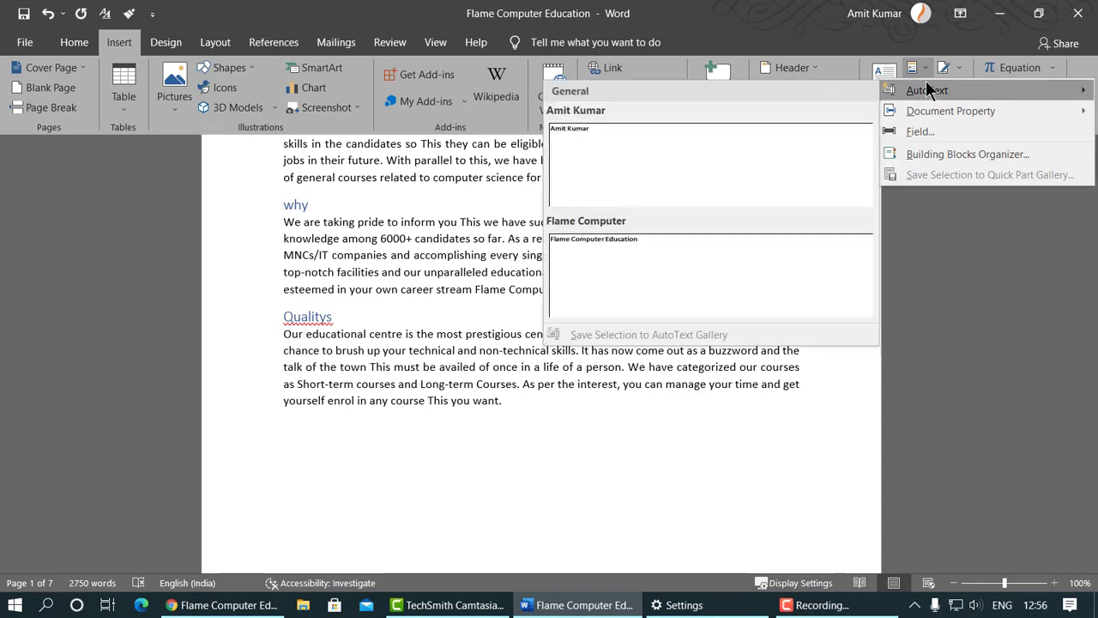
left_click(665, 274)
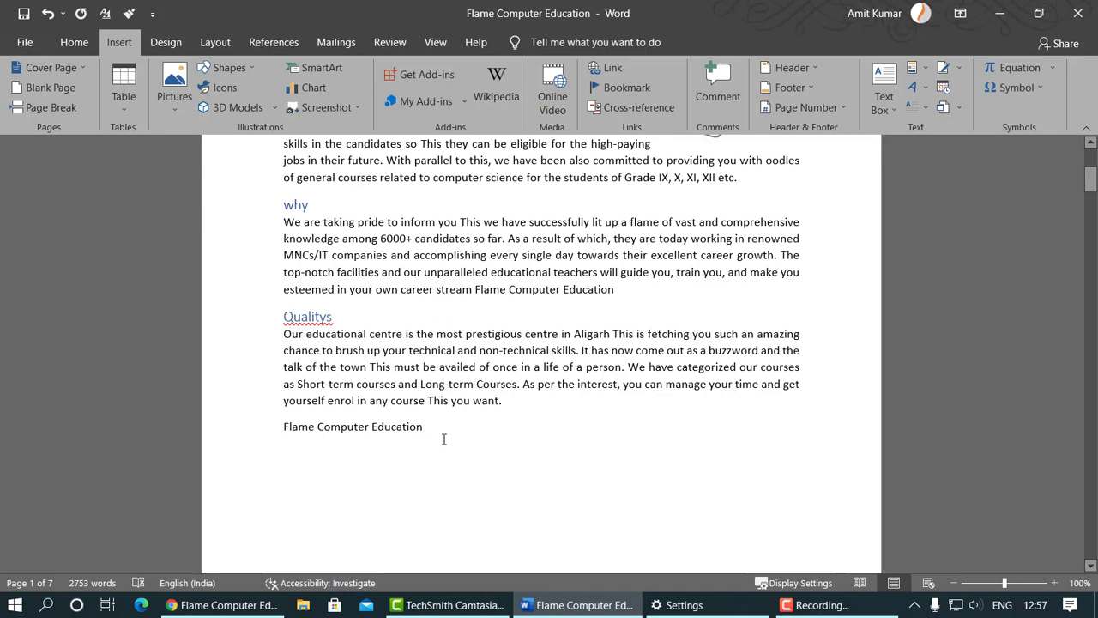
key("Return")
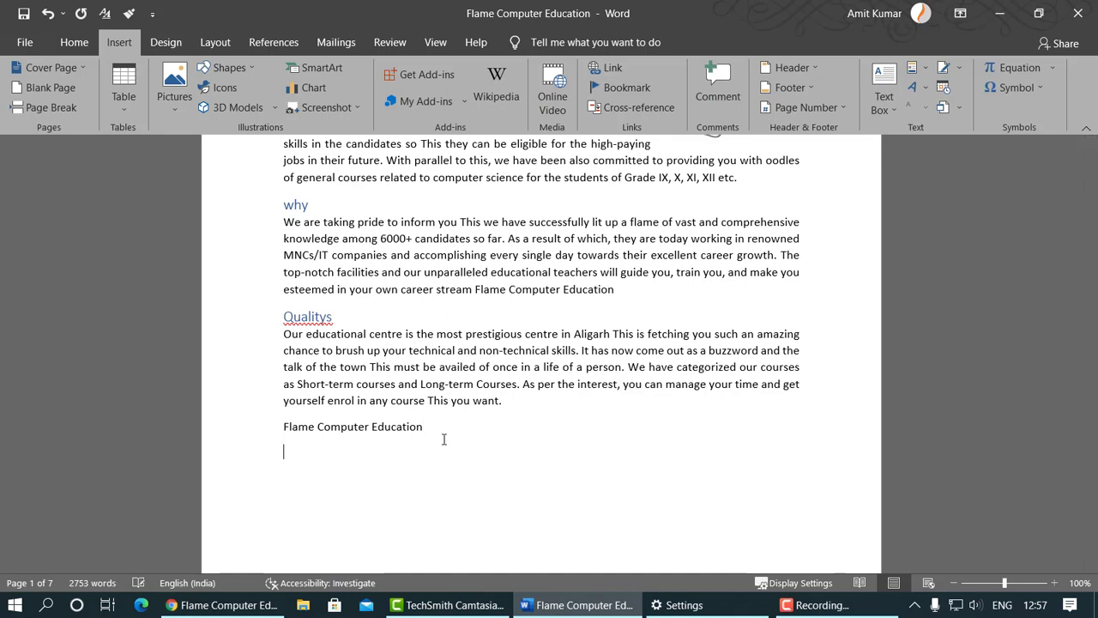
Step: Insert the Comments document property, remove it, then insert the Author document property
left_click(929, 65)
mouse_move(920, 110)
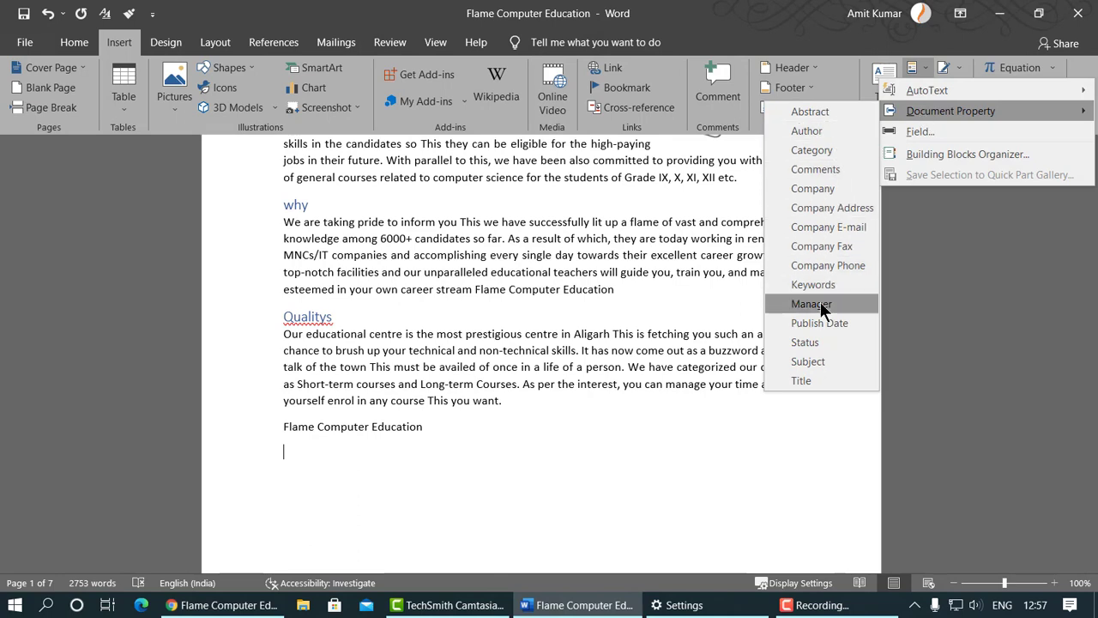
left_click(815, 169)
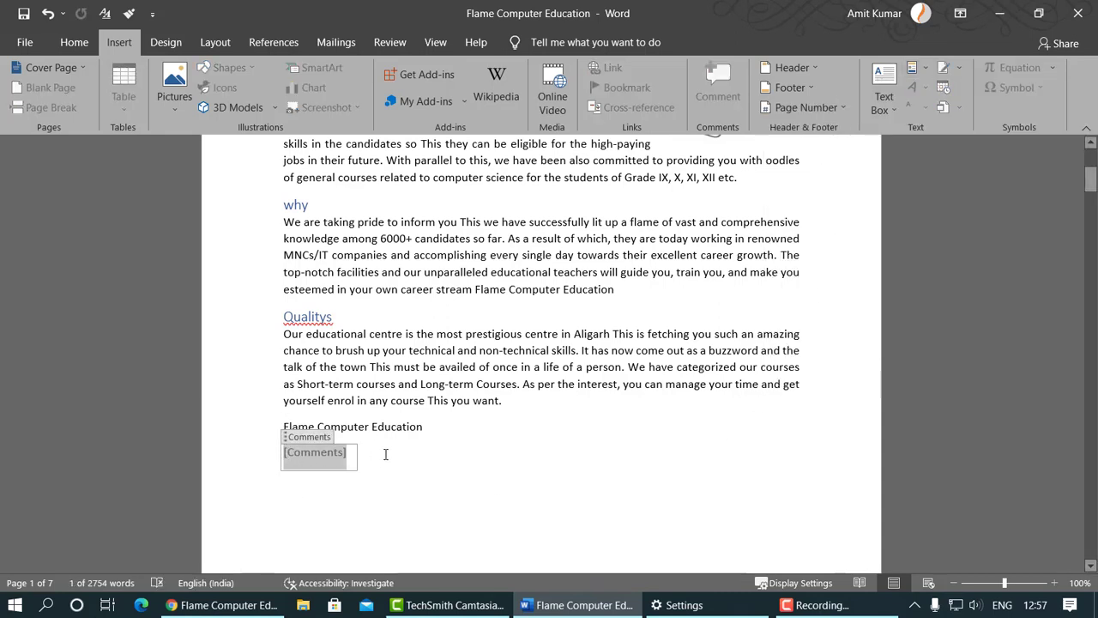
key("BackSpace")
key("BackSpace")
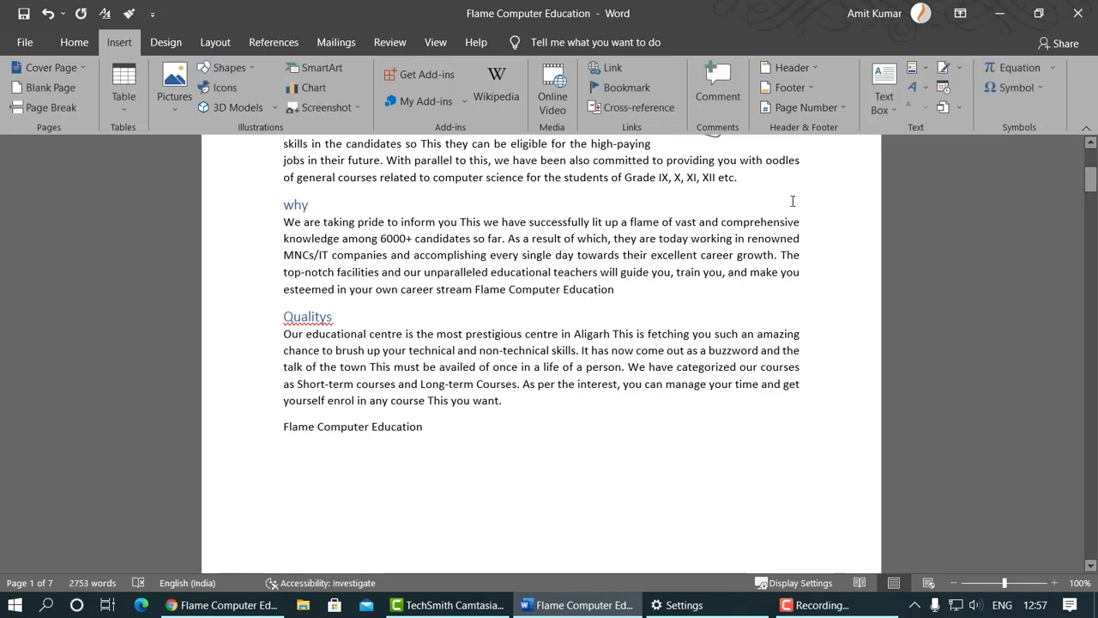
left_click(918, 68)
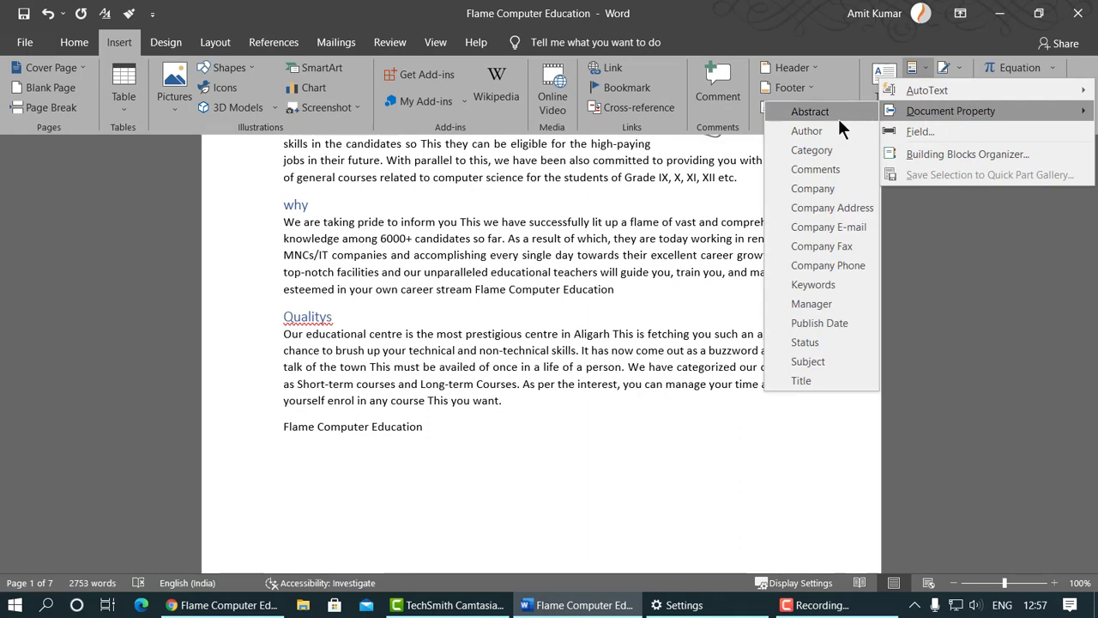
left_click(822, 134)
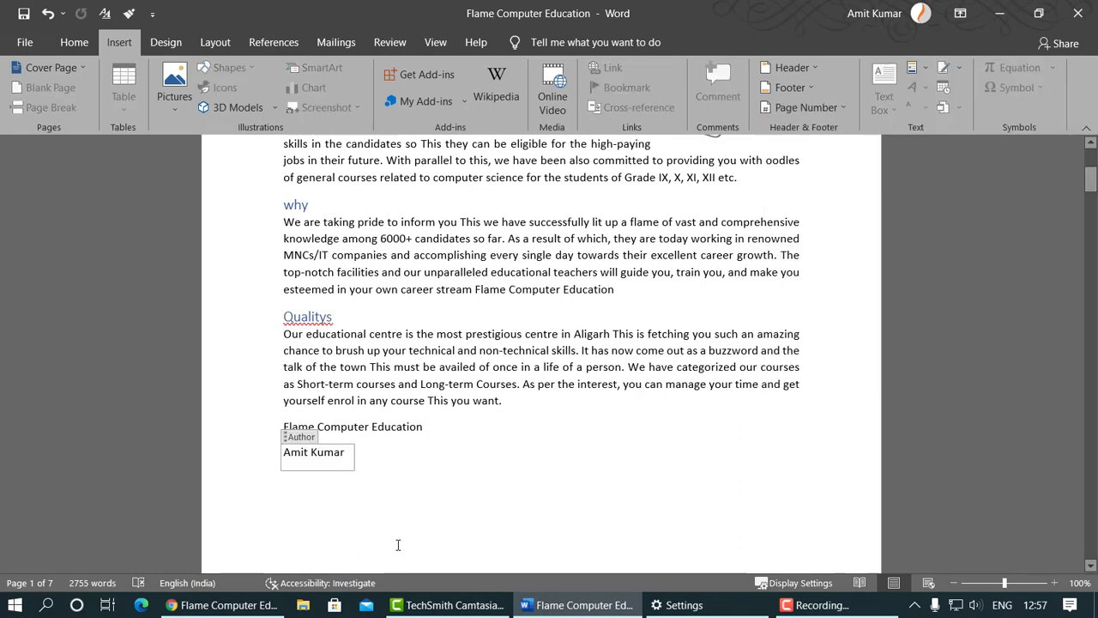
Step: Place the insertion point at the end of the Flame Computer Education line
left_click_drag(345, 453, 275, 443)
left_click(347, 458)
left_click(918, 62)
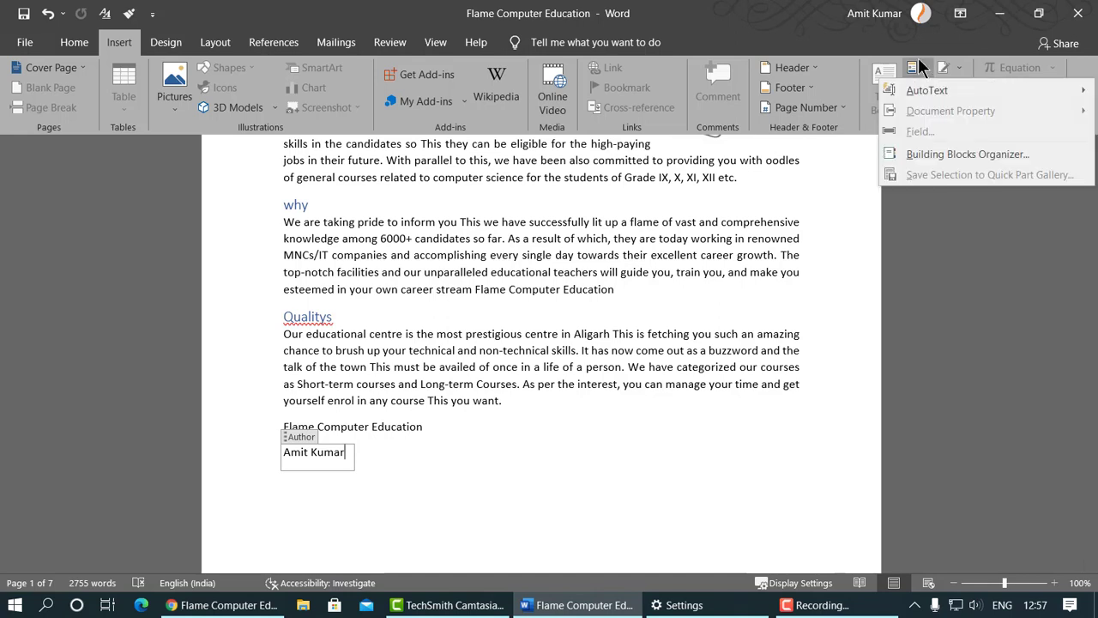
left_click(415, 459)
left_click(461, 434)
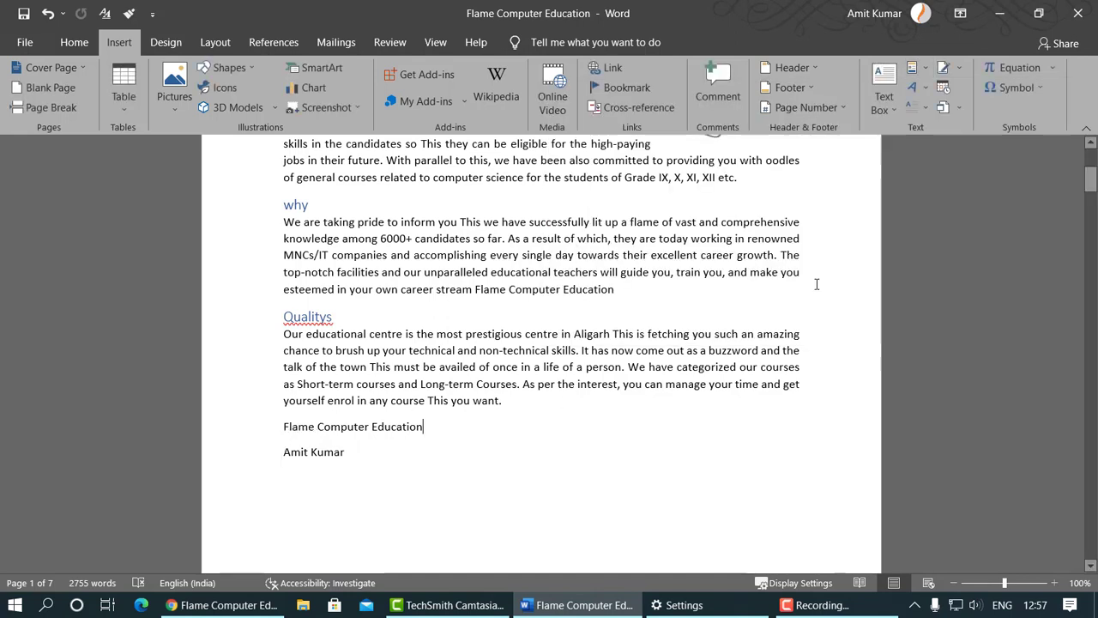
left_click(917, 64)
mouse_move(921, 104)
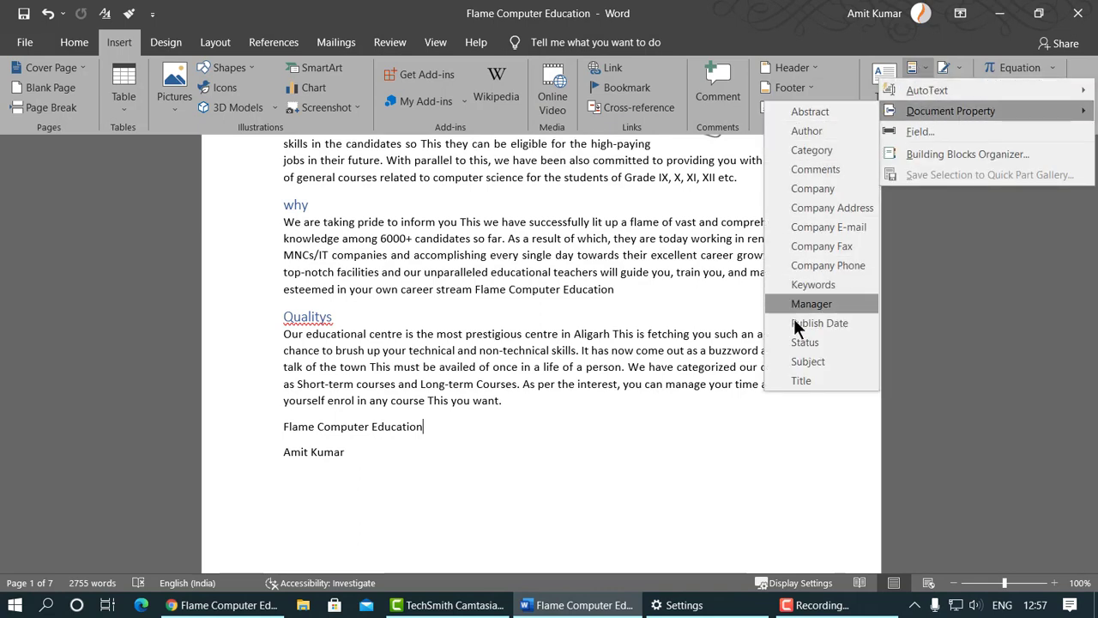
Step: Insert a Date field in 'dddd, dd MMMM yyyy' format, showing Sunday, 09 May 2021
left_click(932, 130)
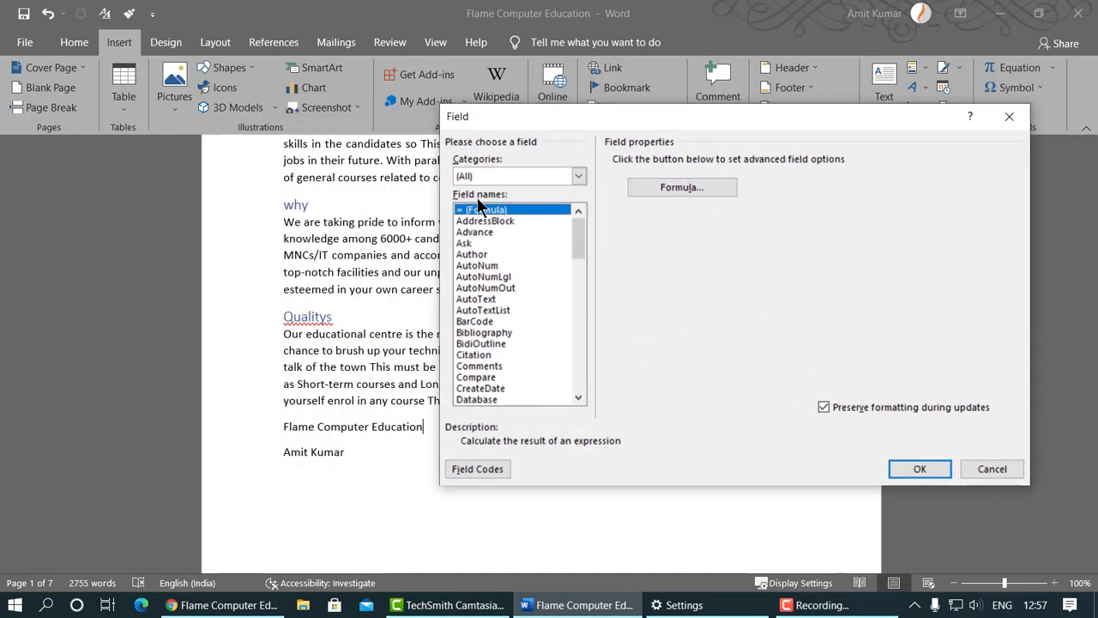
left_click(502, 177)
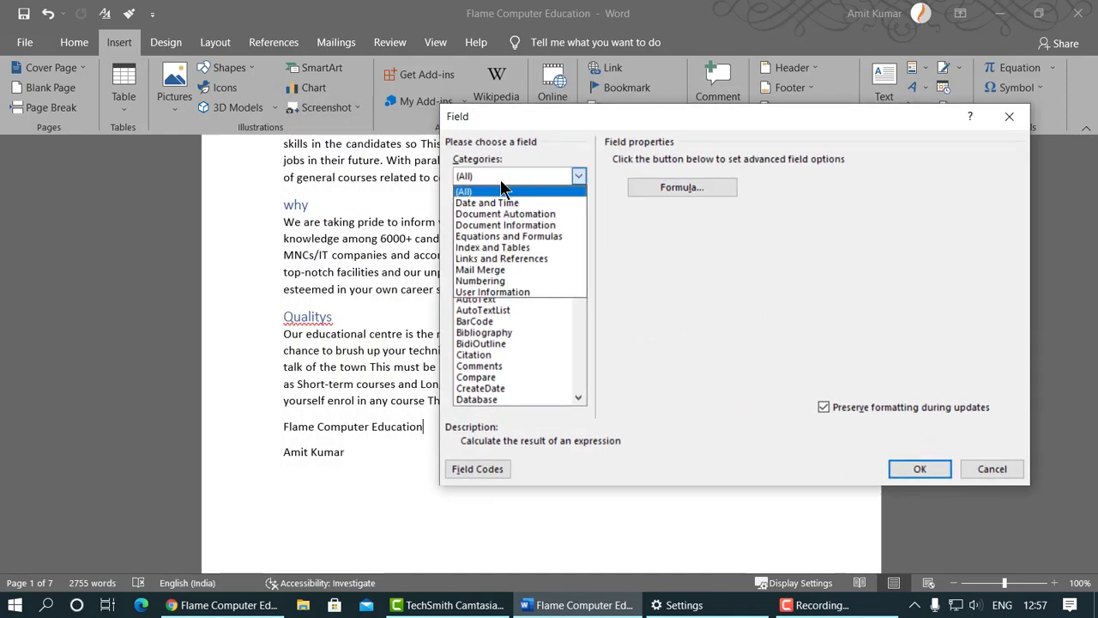
left_click(496, 202)
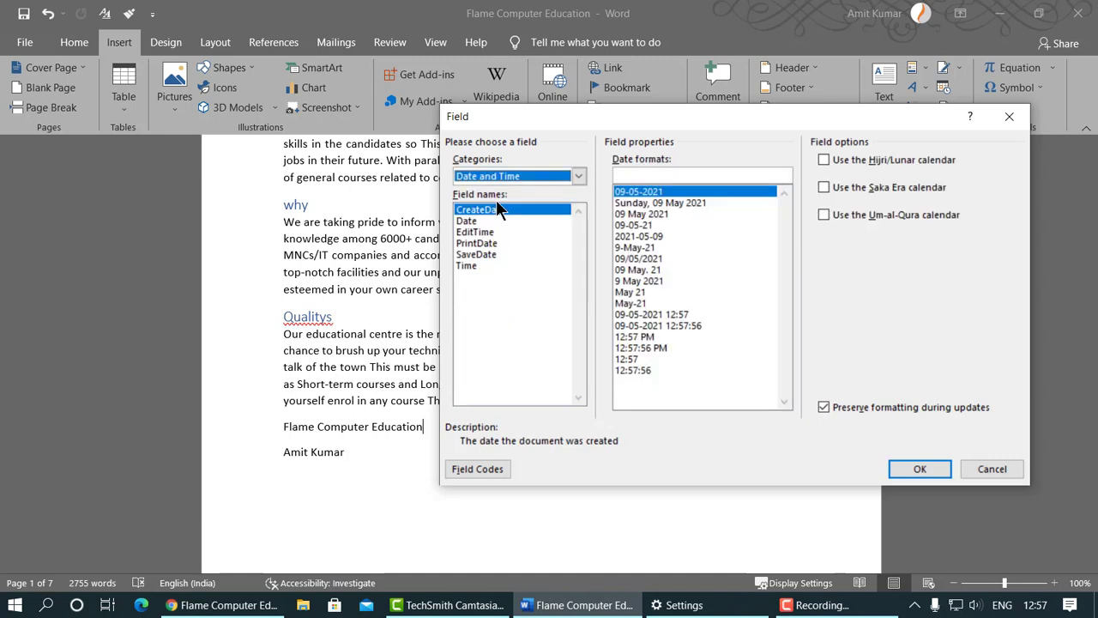
left_click(471, 222)
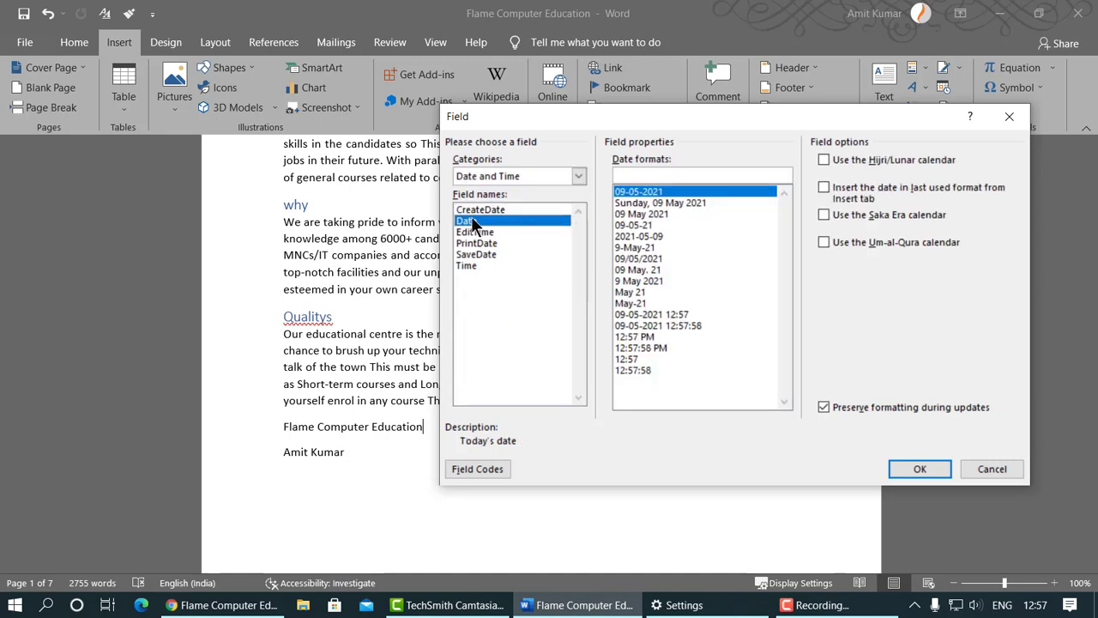
left_click(477, 234)
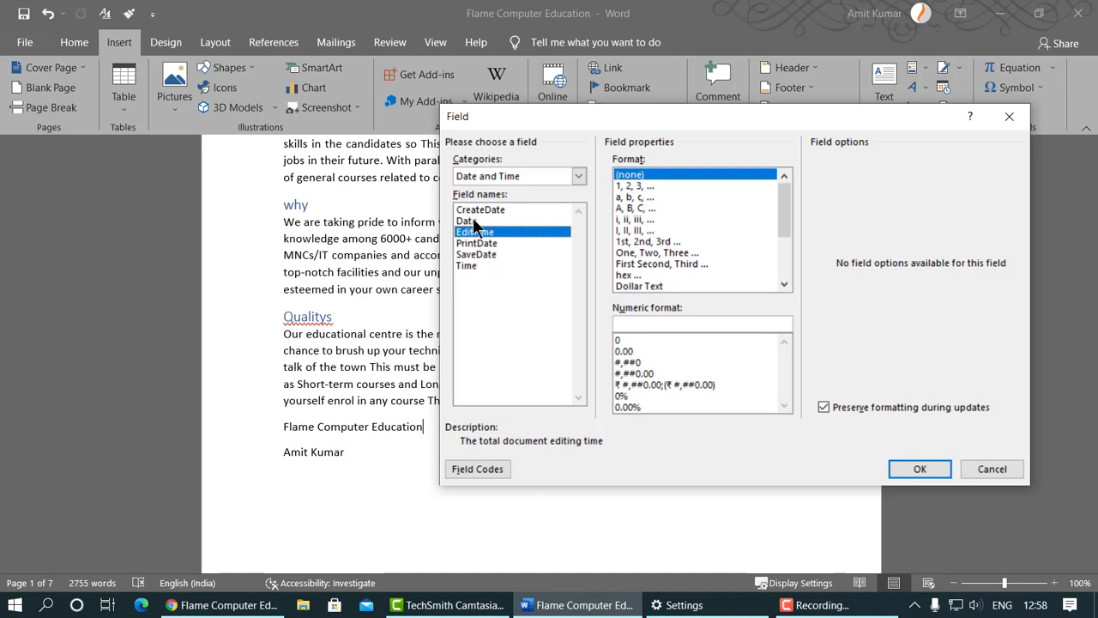
left_click(472, 222)
left_click(657, 204)
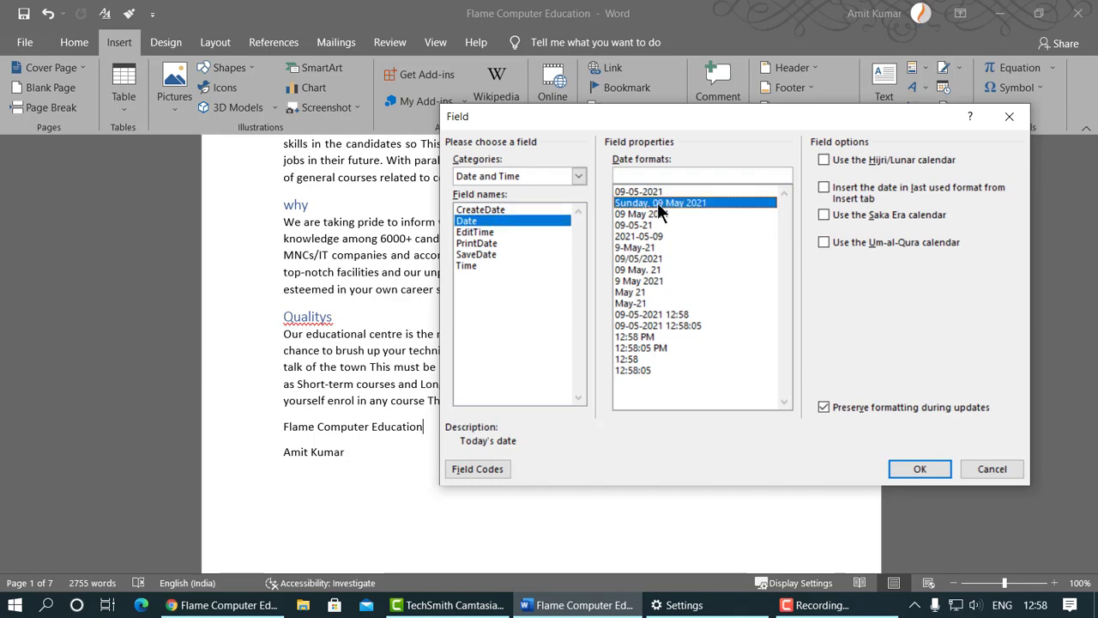
left_click(920, 469)
left_click(464, 431)
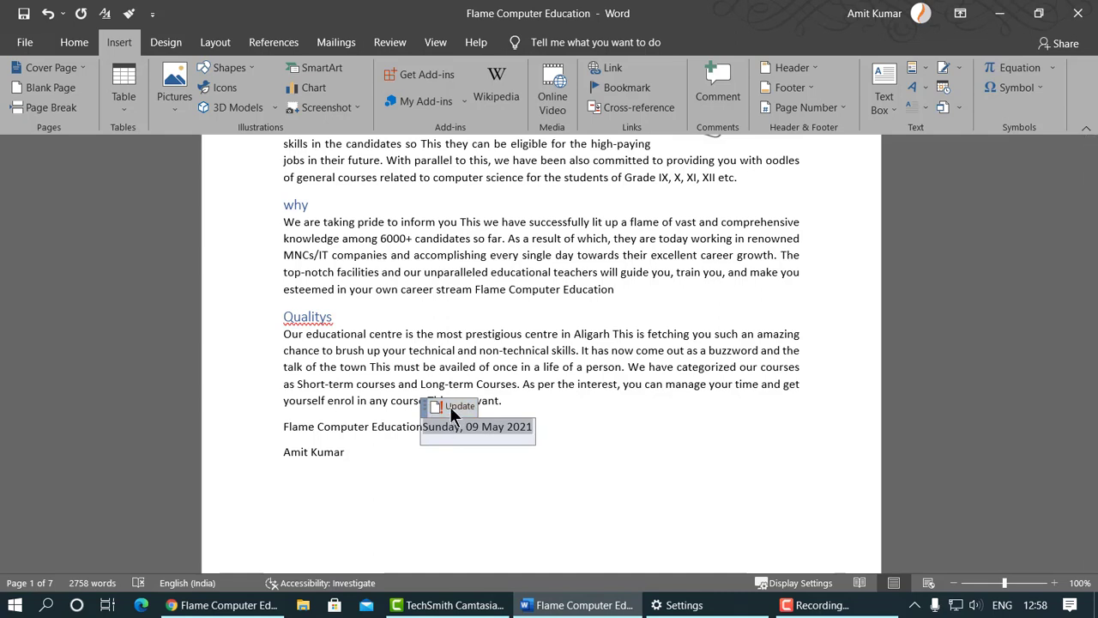
left_click(549, 421)
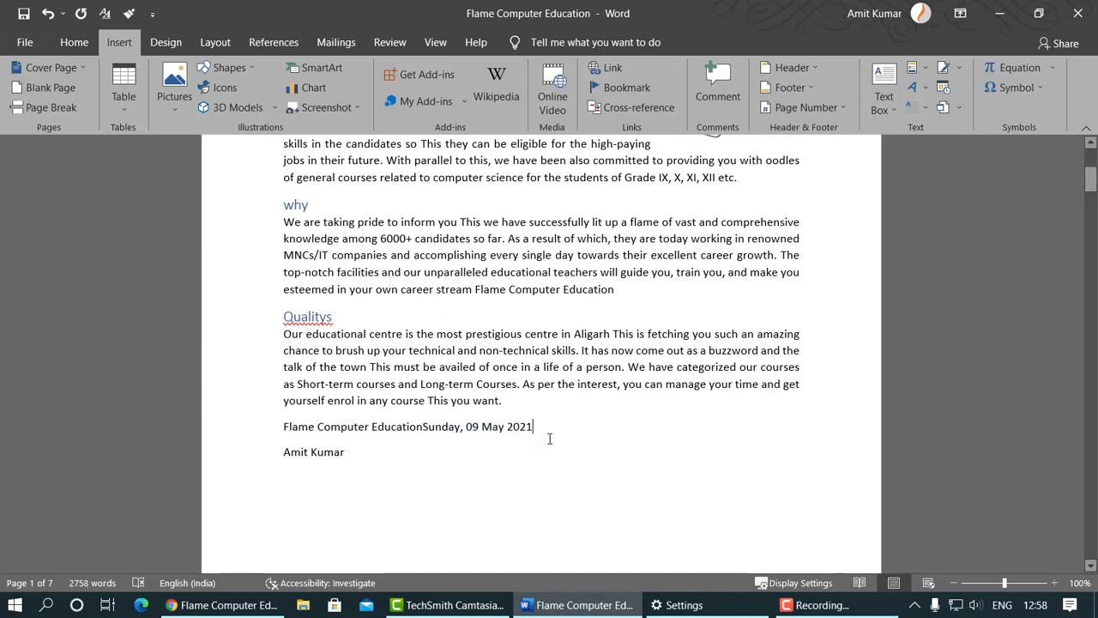
Step: Insert the Filigree cover page from the Building Blocks Organizer after previewing Retrospect
left_click(916, 69)
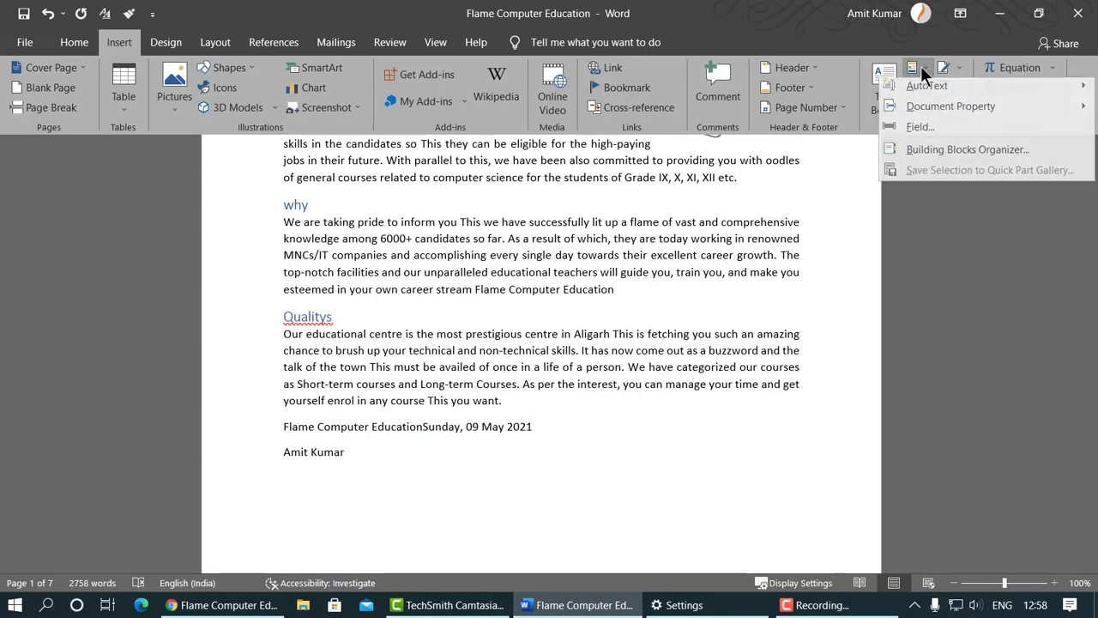
left_click(920, 157)
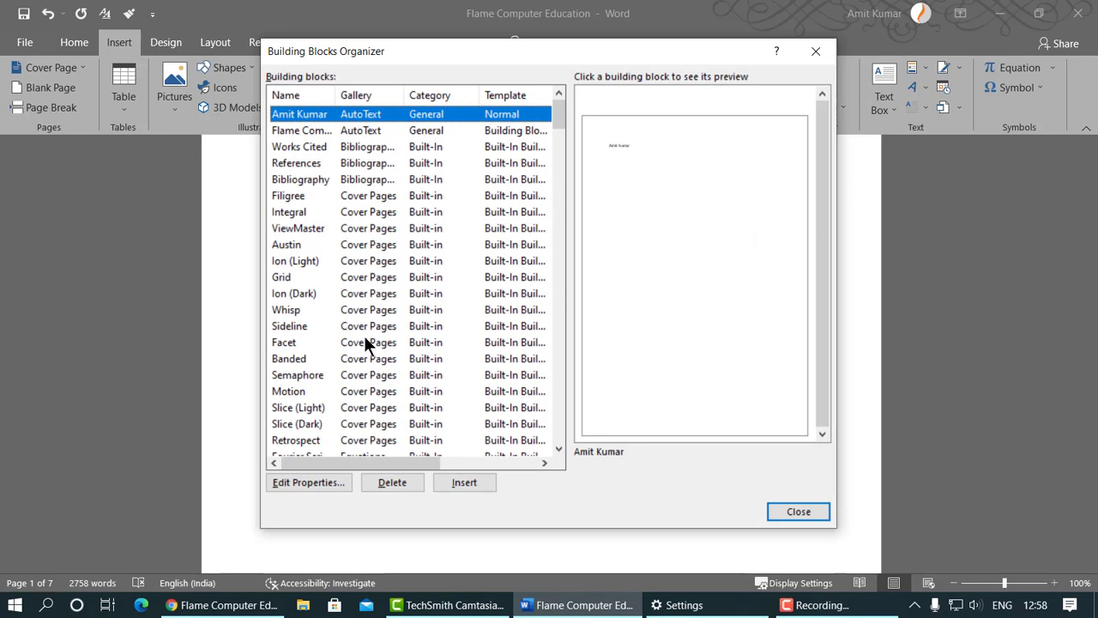
left_click(357, 195)
left_click(356, 440)
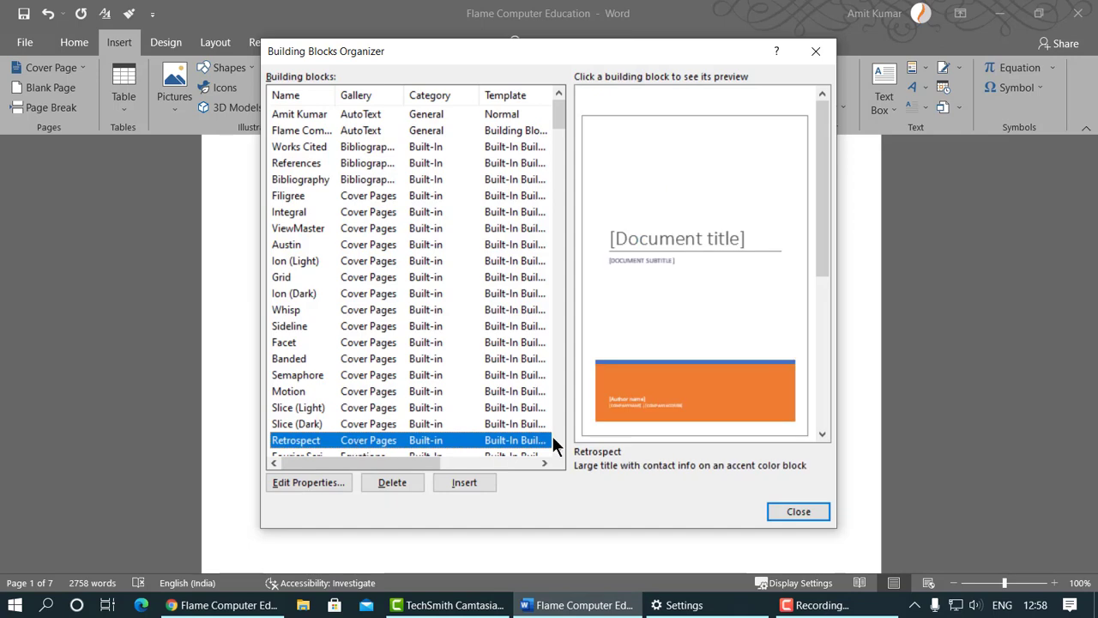
scroll(554, 436, "down", 10)
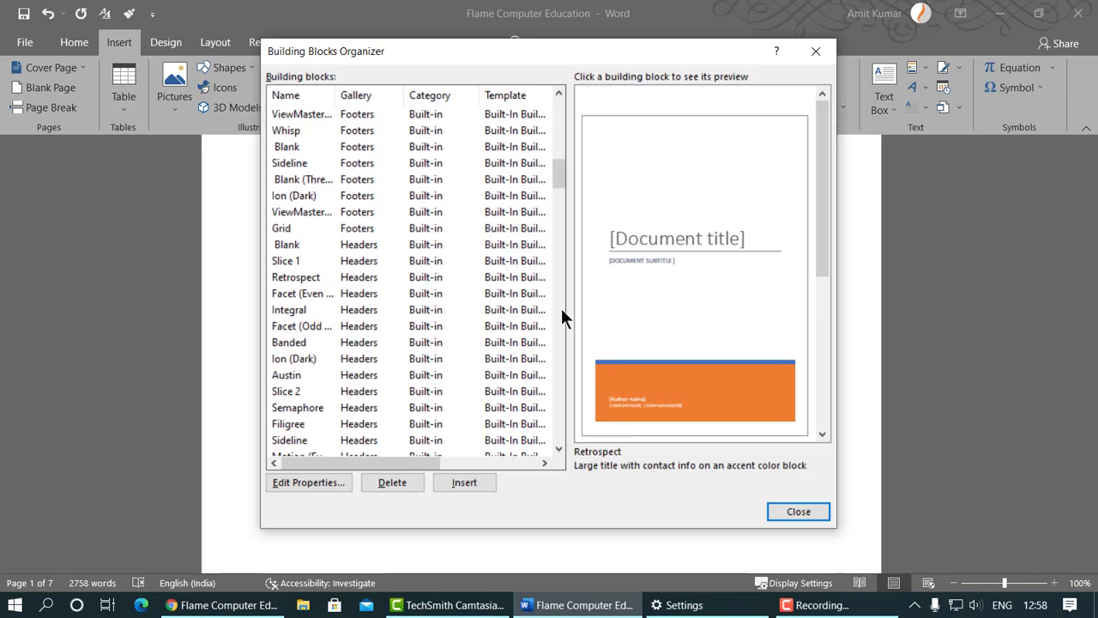
scroll(556, 137, "up", 12)
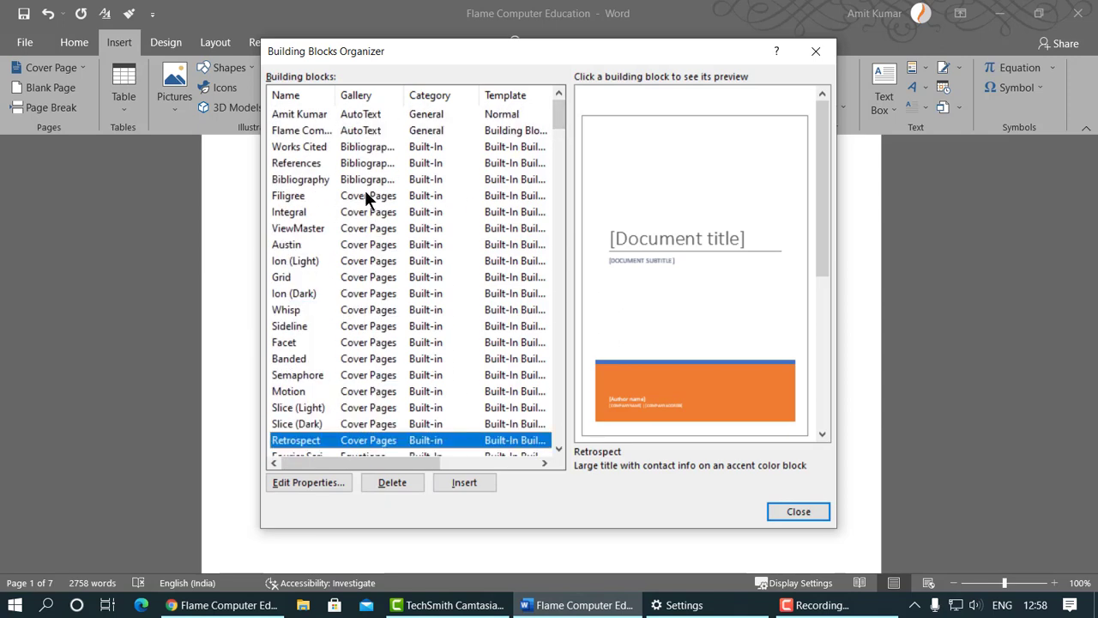
left_click(365, 194)
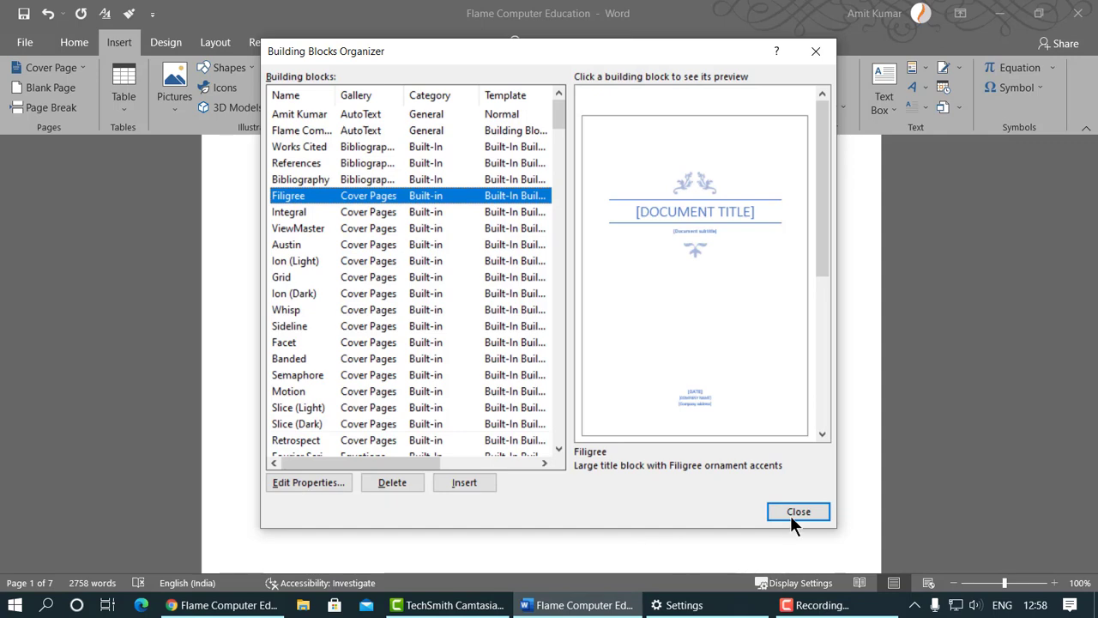
left_click(464, 482)
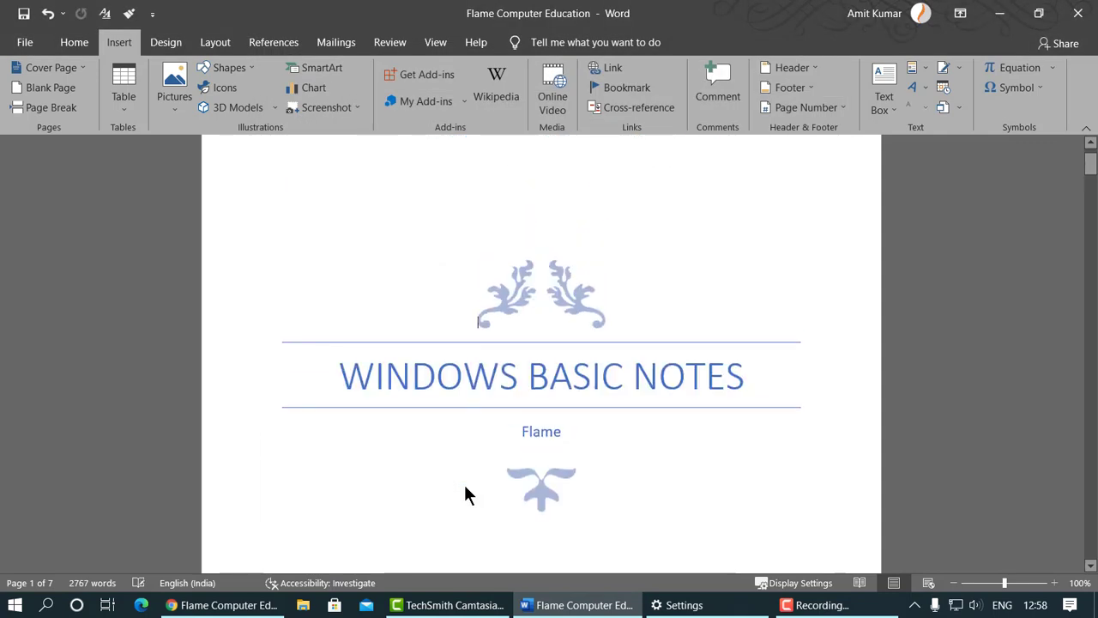
scroll(696, 409, "down", 10)
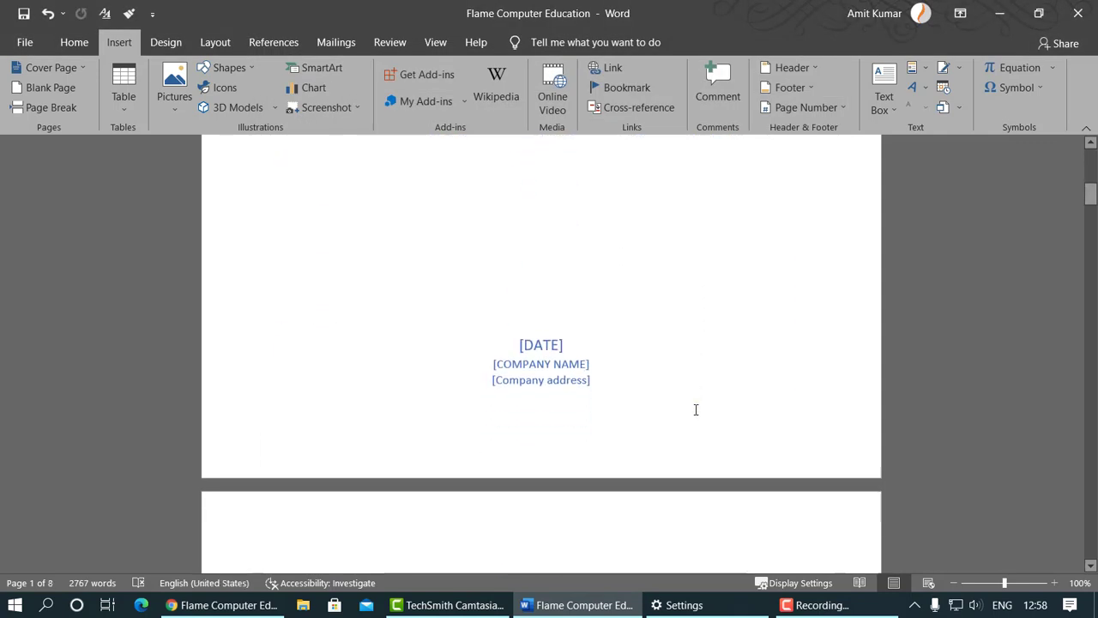
scroll(695, 409, "down", 4)
scroll(696, 410, "up", 10)
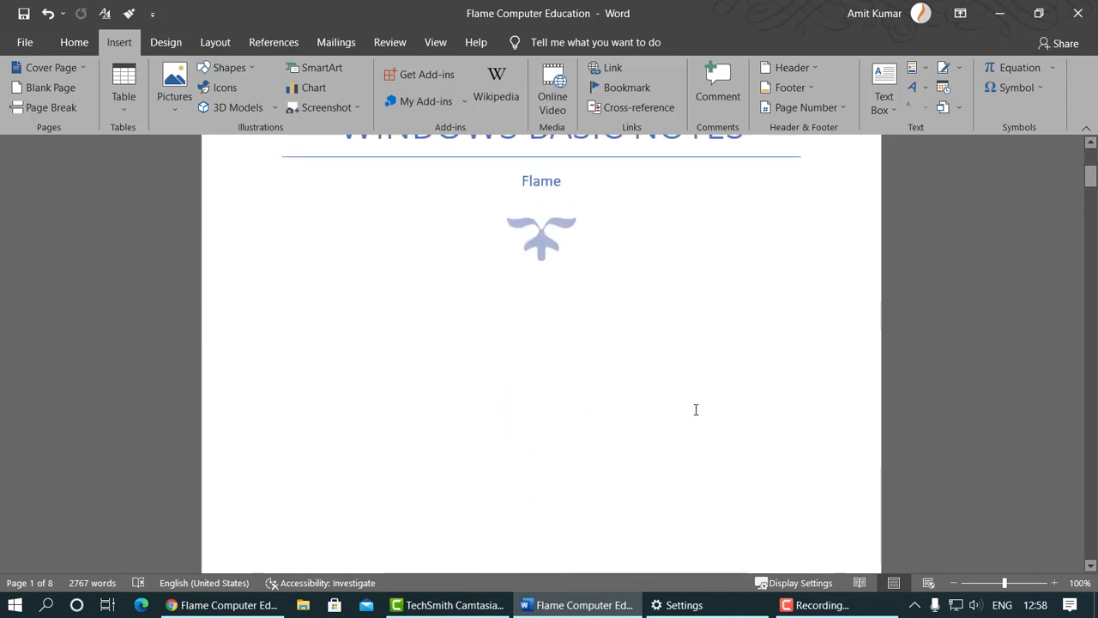
scroll(696, 409, "up", 2)
Step: Dismiss the account panel and bring up the WordArt style gallery
left_click(917, 68)
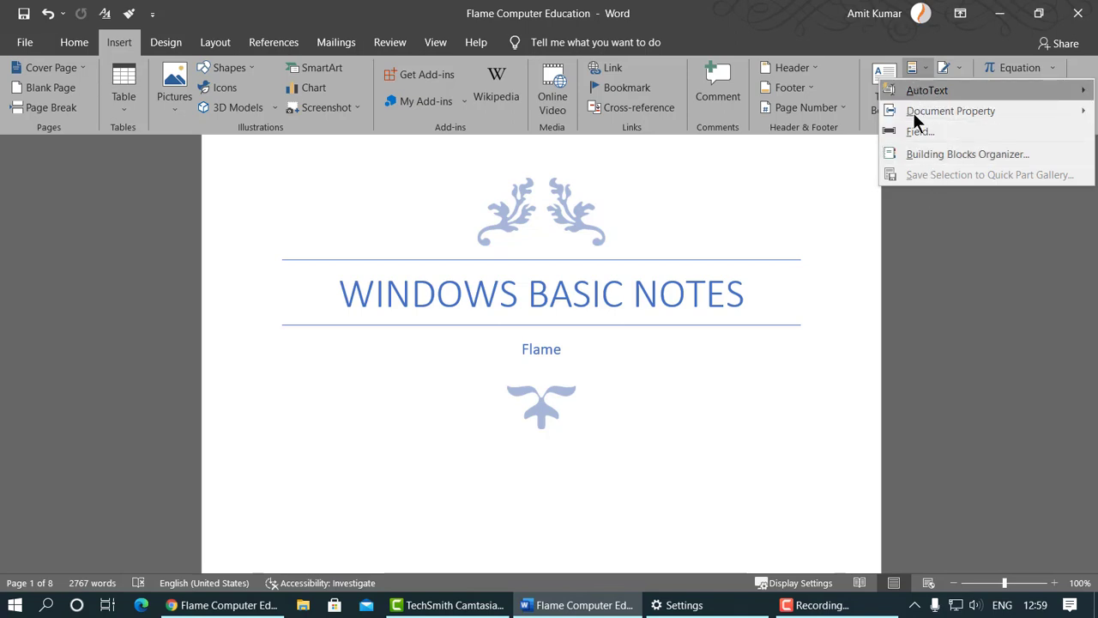
left_click(886, 13)
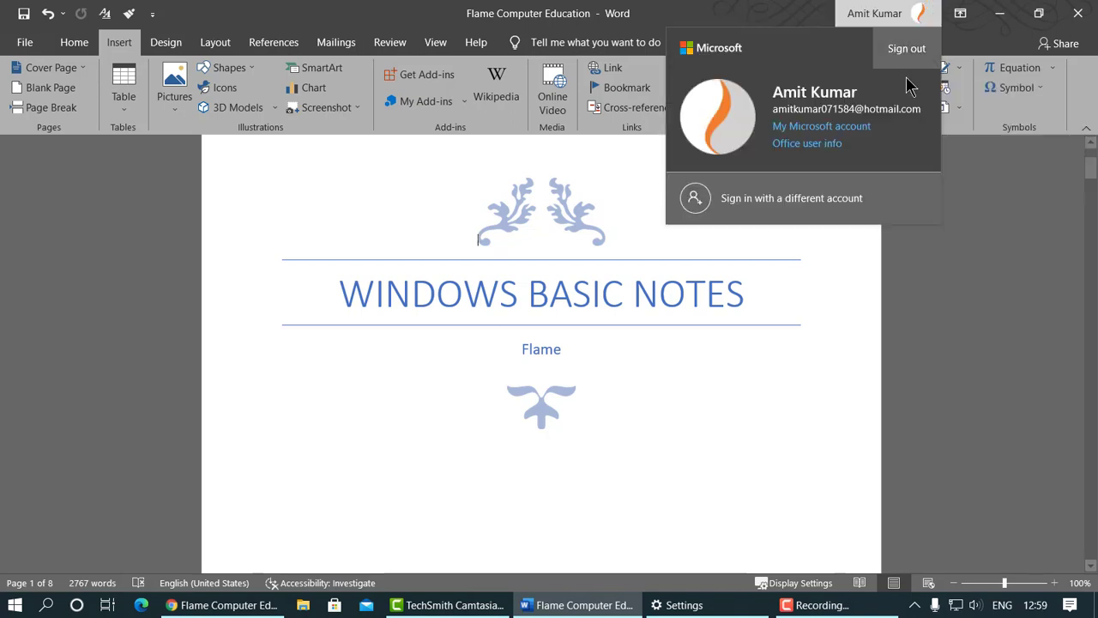
left_click(962, 175)
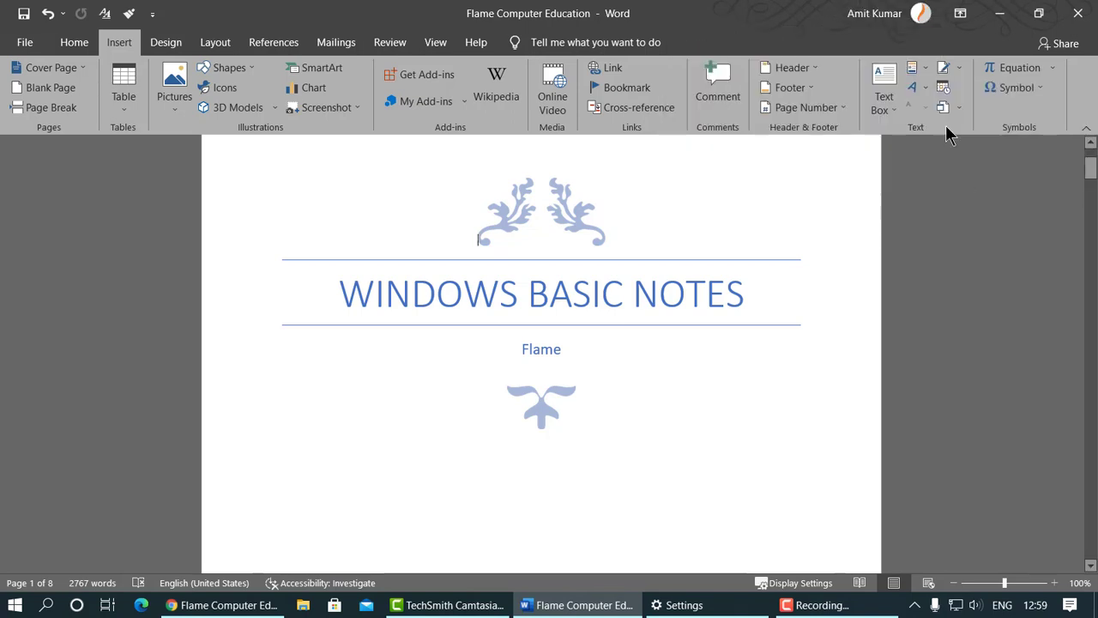
left_click(919, 87)
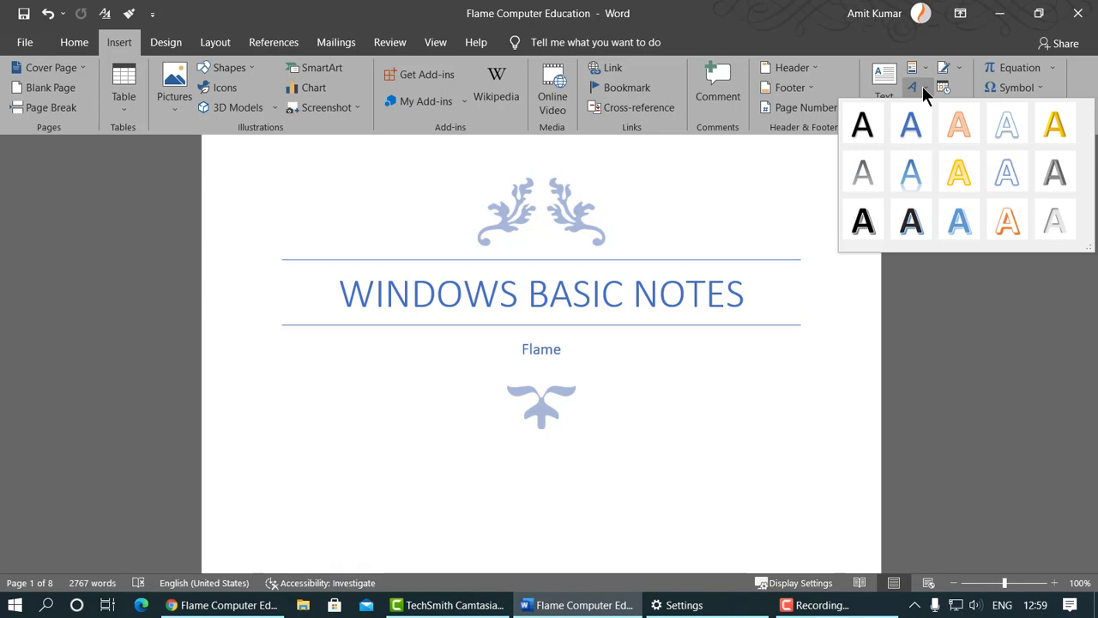
Step: Add a WordArt text box and move it below the cover page title
left_click(836, 49)
left_click(925, 87)
left_click(892, 45)
scroll(656, 305, "down", 10)
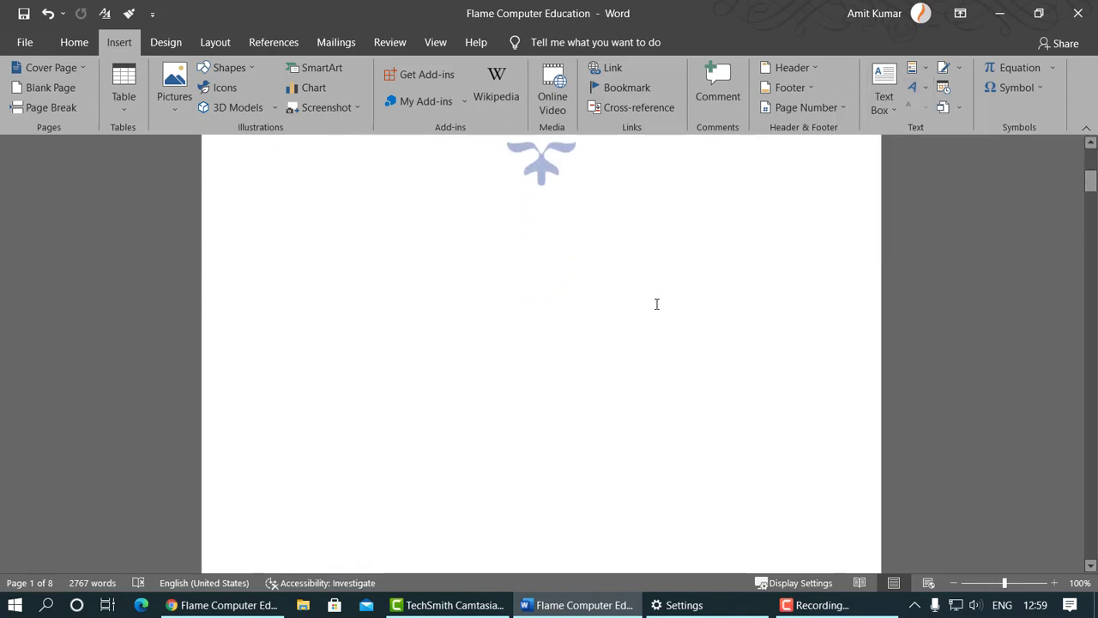
scroll(657, 305, "down", 5)
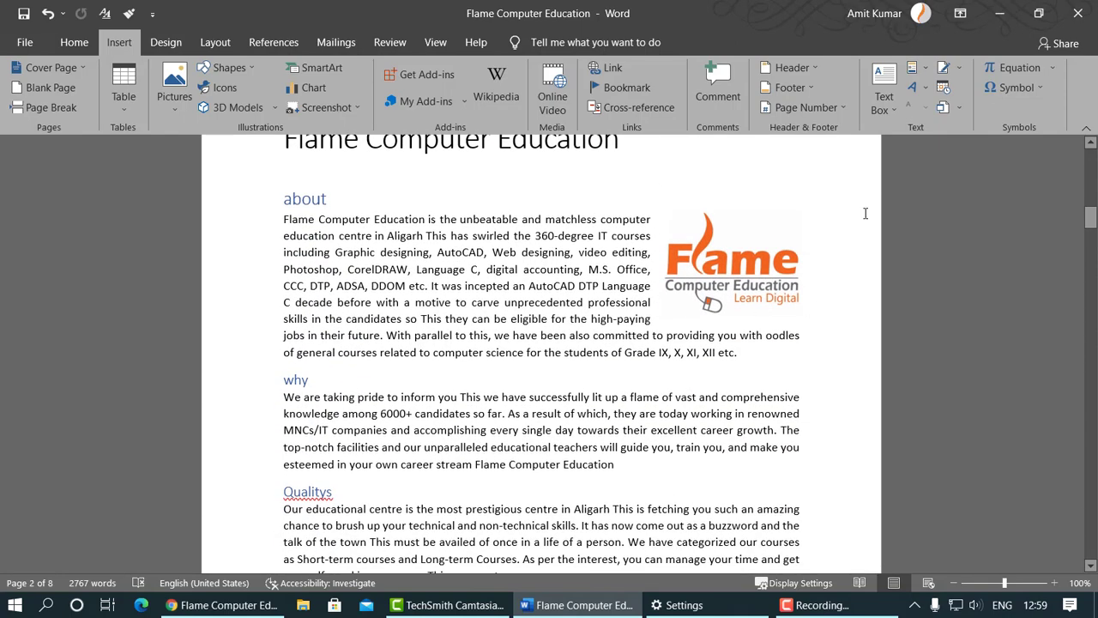
left_click(926, 90)
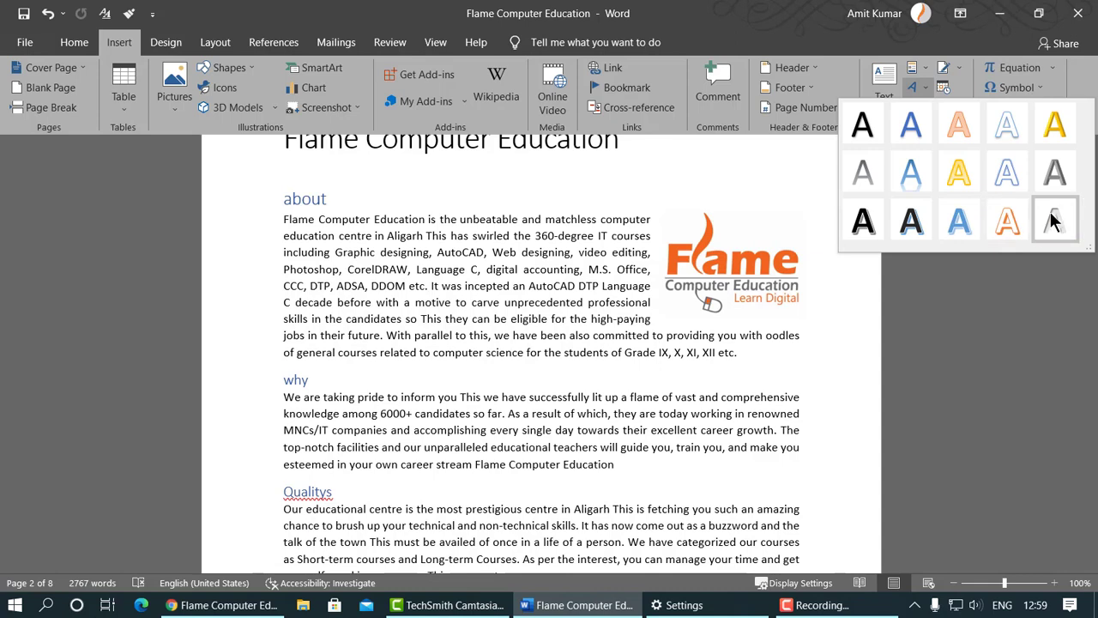
left_click(960, 221)
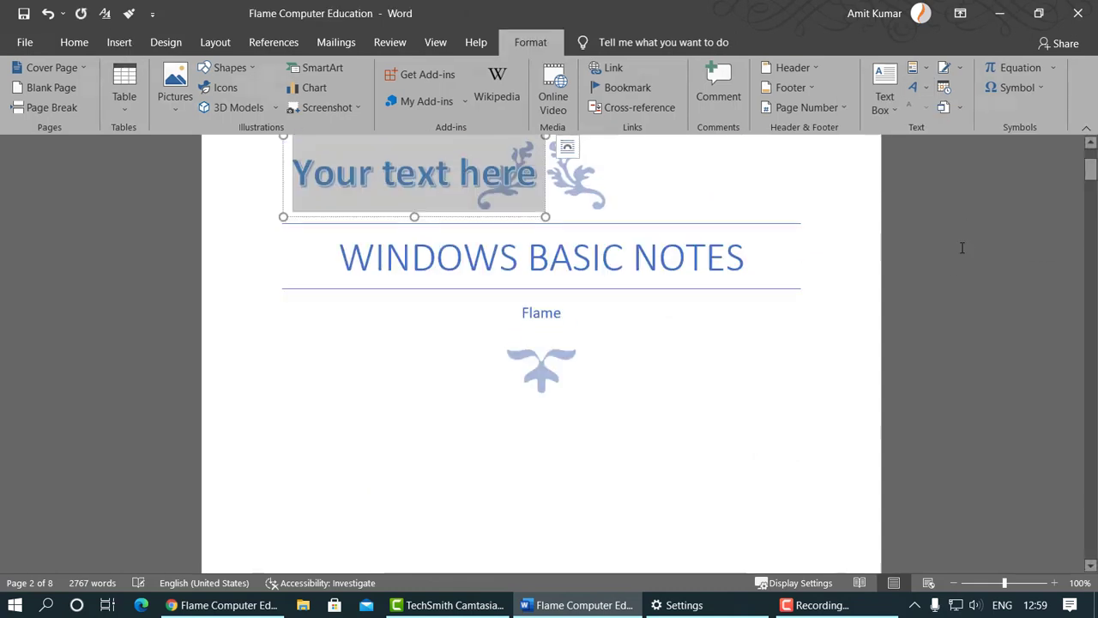
mouse_move(465, 218)
left_mouse_down()
mouse_move(545, 427)
mouse_move(552, 495)
mouse_move(630, 497)
mouse_move(586, 492)
left_mouse_up()
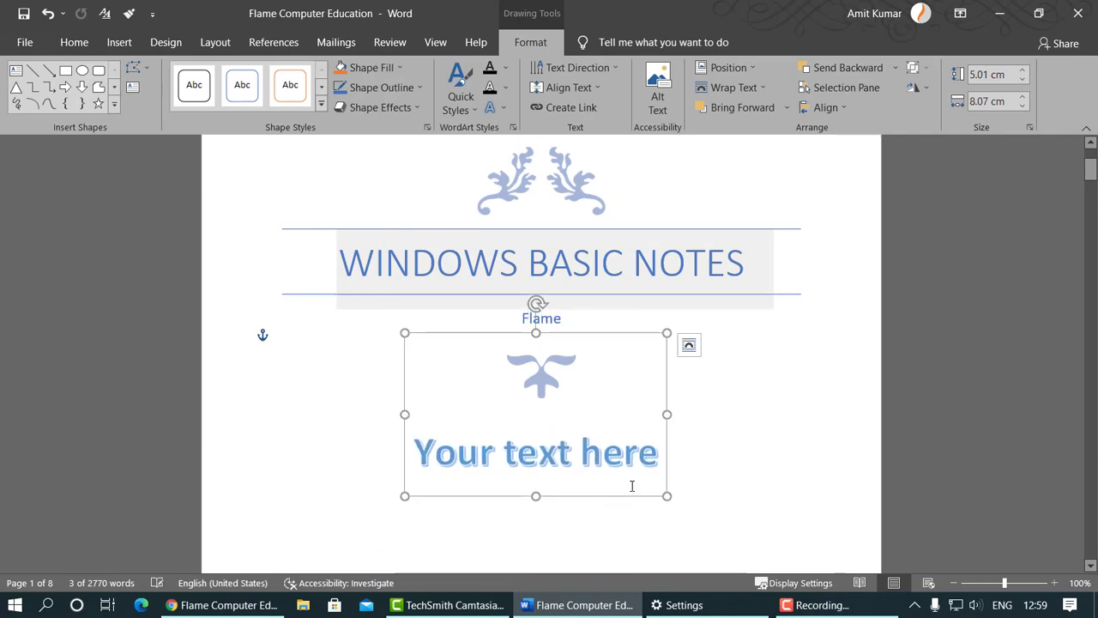
Step: Change the WordArt text to 'Flame Computer Education' and centre it under the title
left_click(611, 448)
key("End")
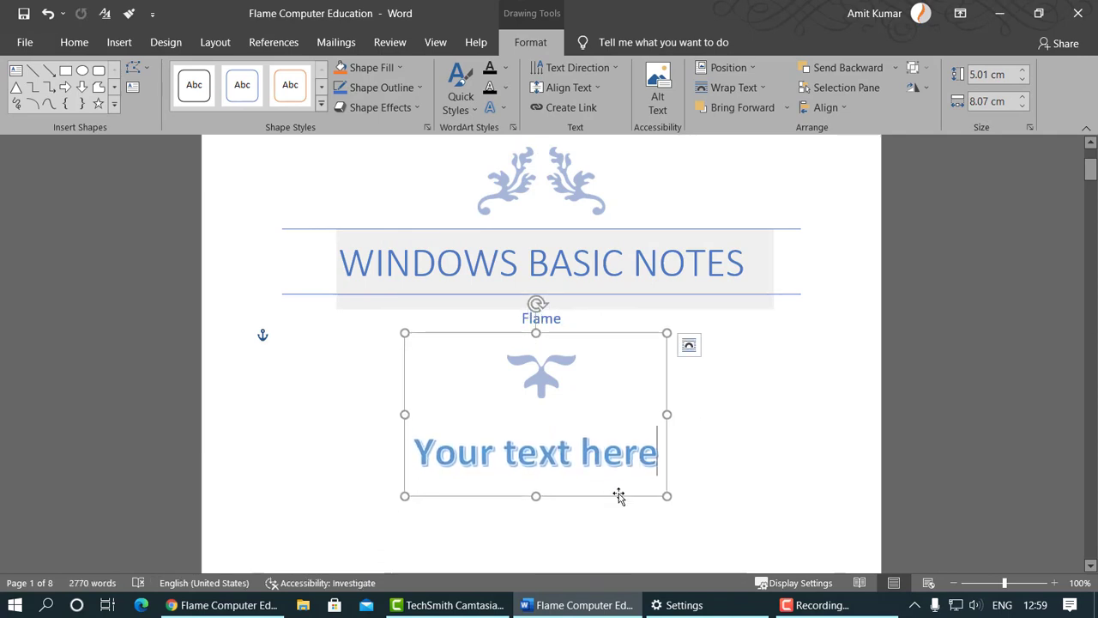
key("ctrl+a")
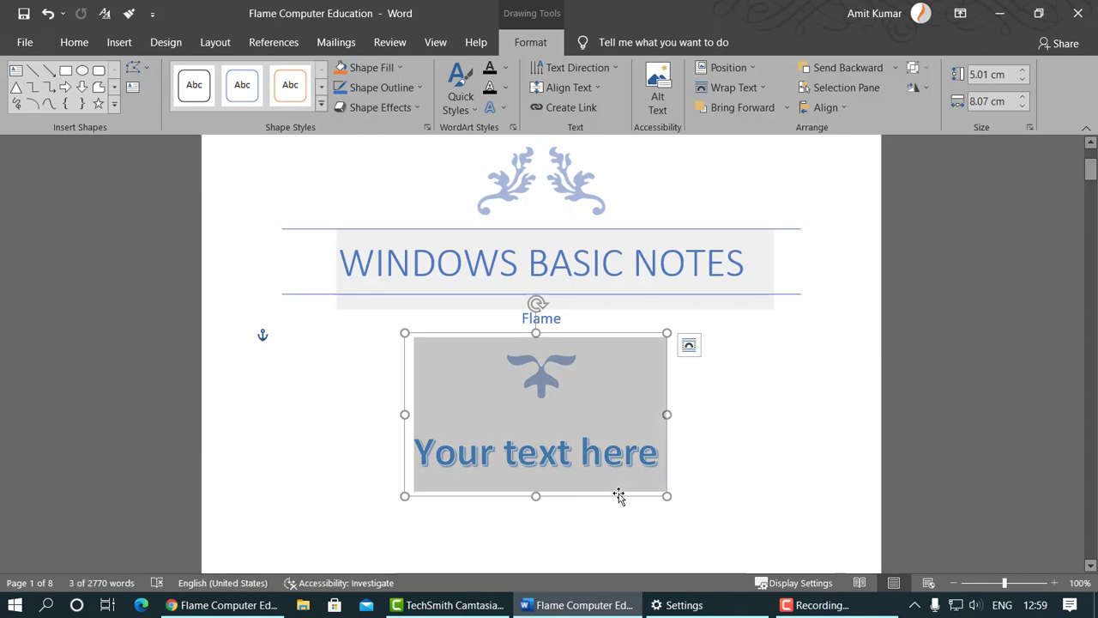
type("Flame C")
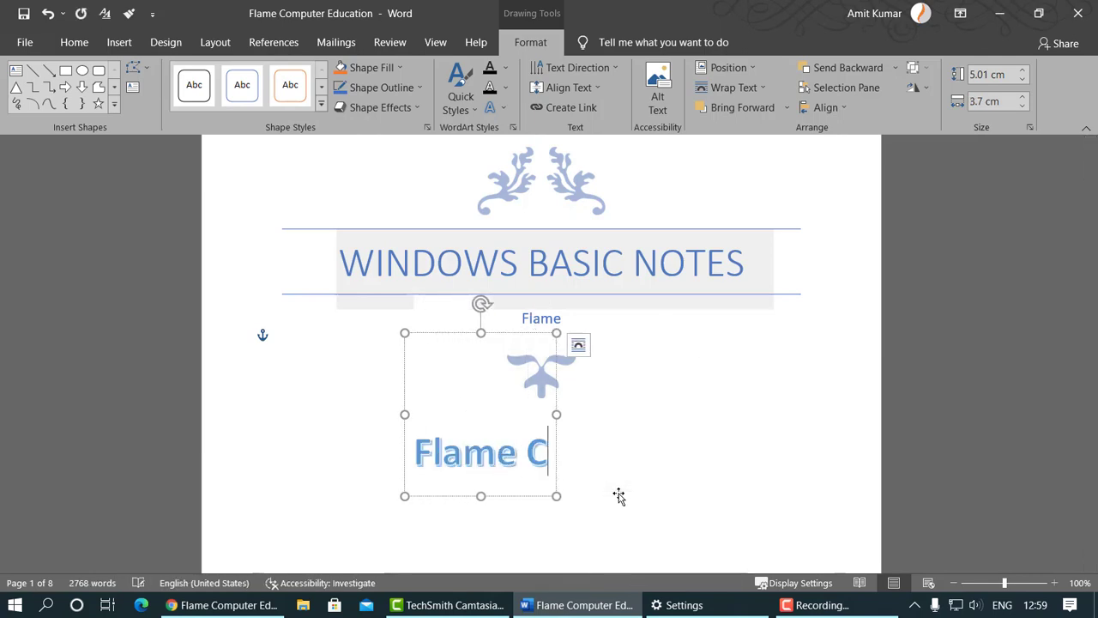
type("omputer Education")
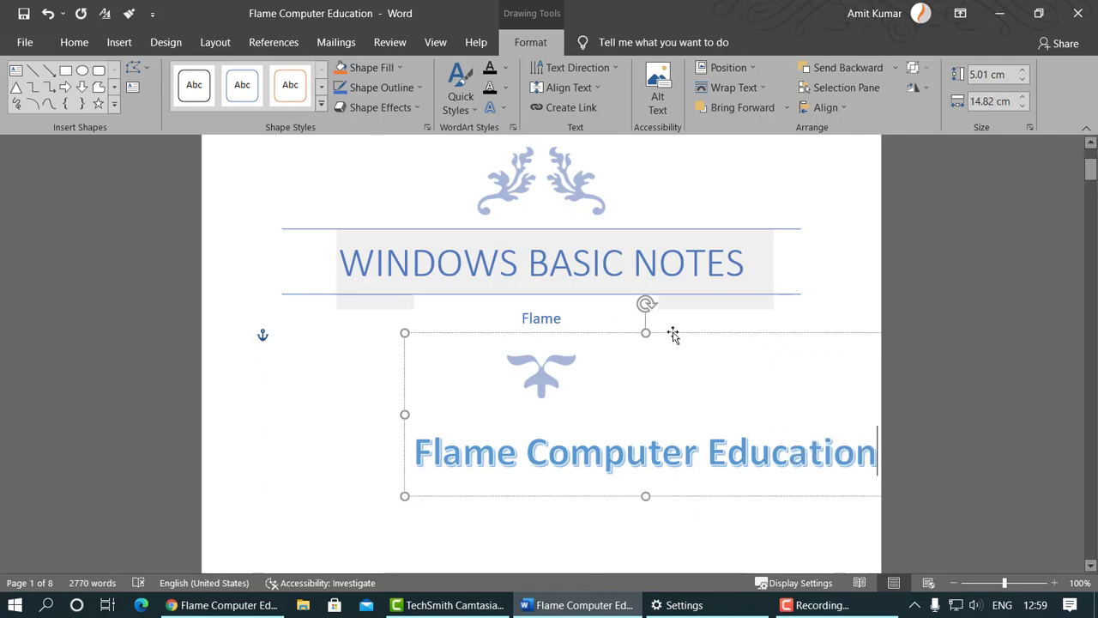
left_click_drag(673, 335, 571, 342)
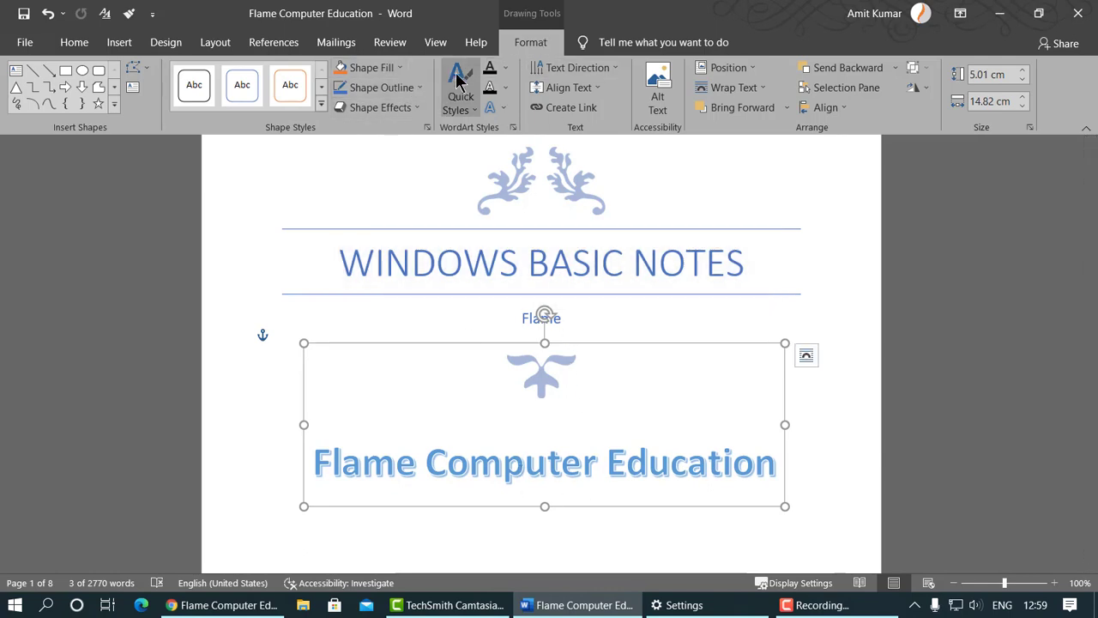
Step: Give the WordArt a light orange fill, blue outline and orange text, then delete it
left_click(399, 68)
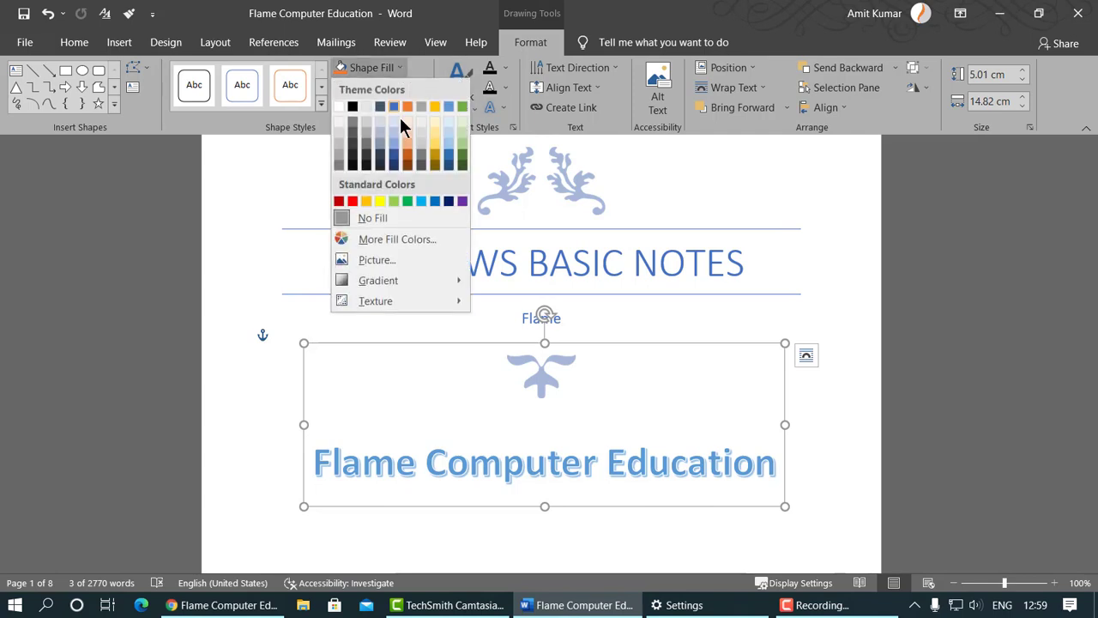
left_click(408, 121)
left_click(391, 87)
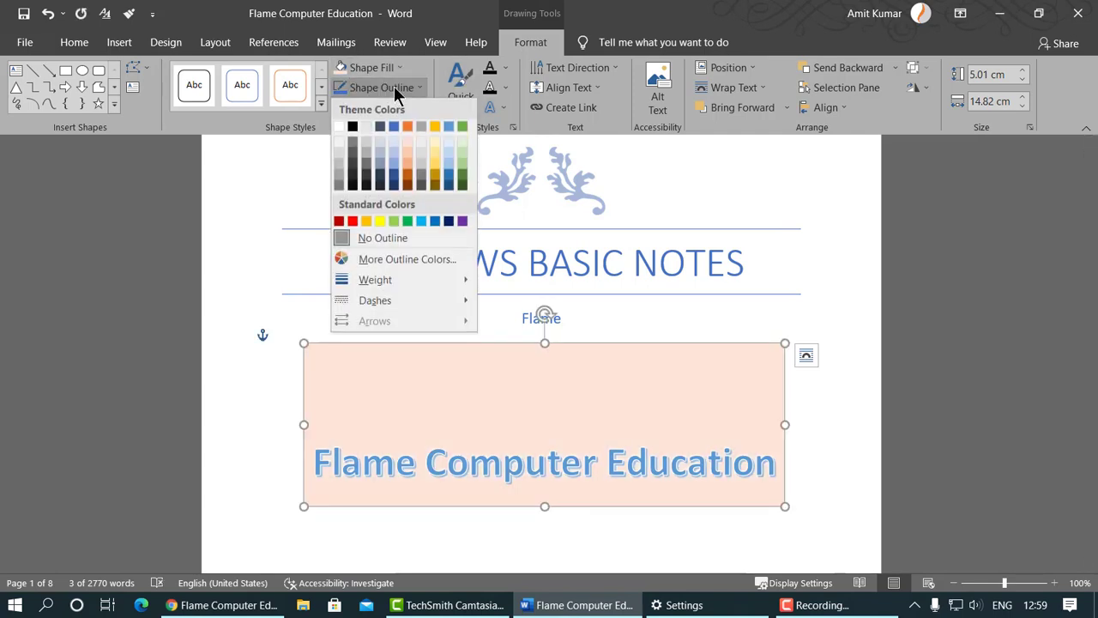
left_click(394, 160)
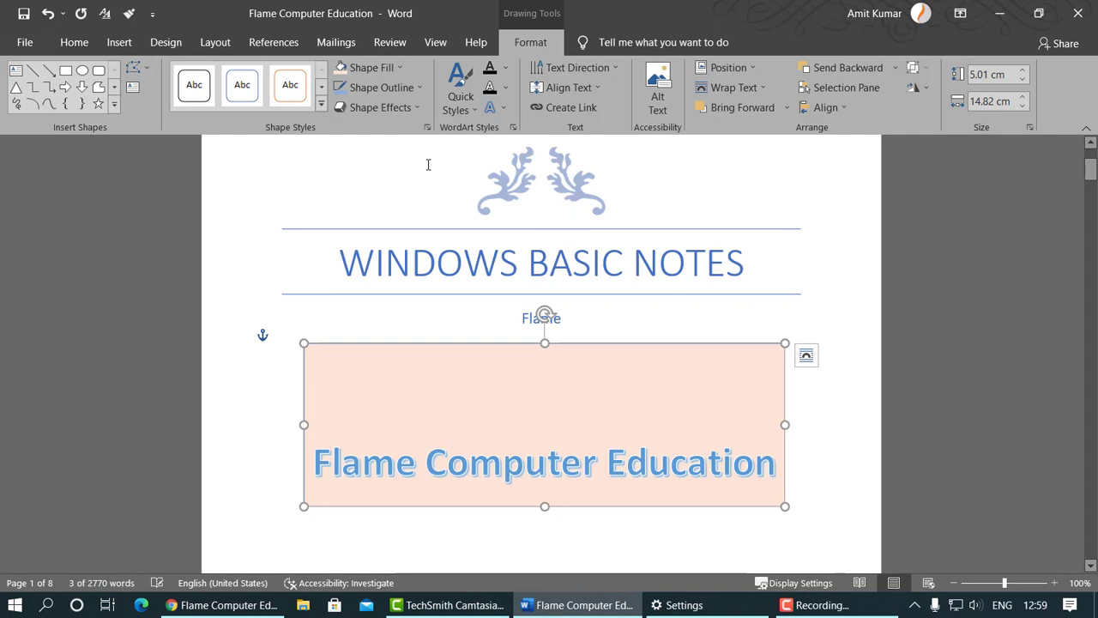
left_click(504, 67)
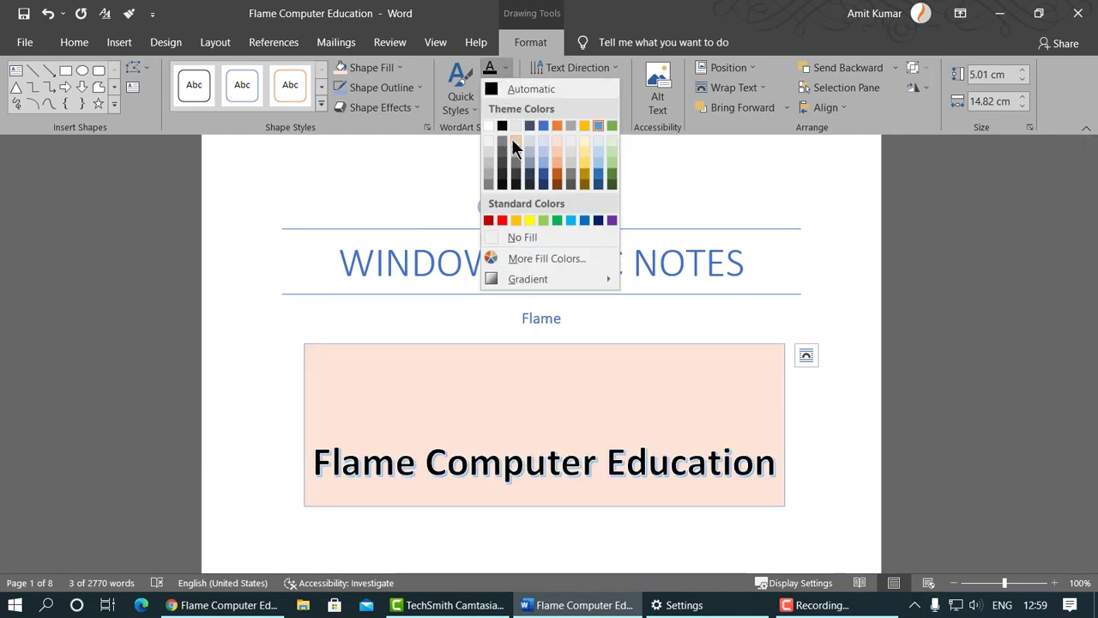
left_click(555, 171)
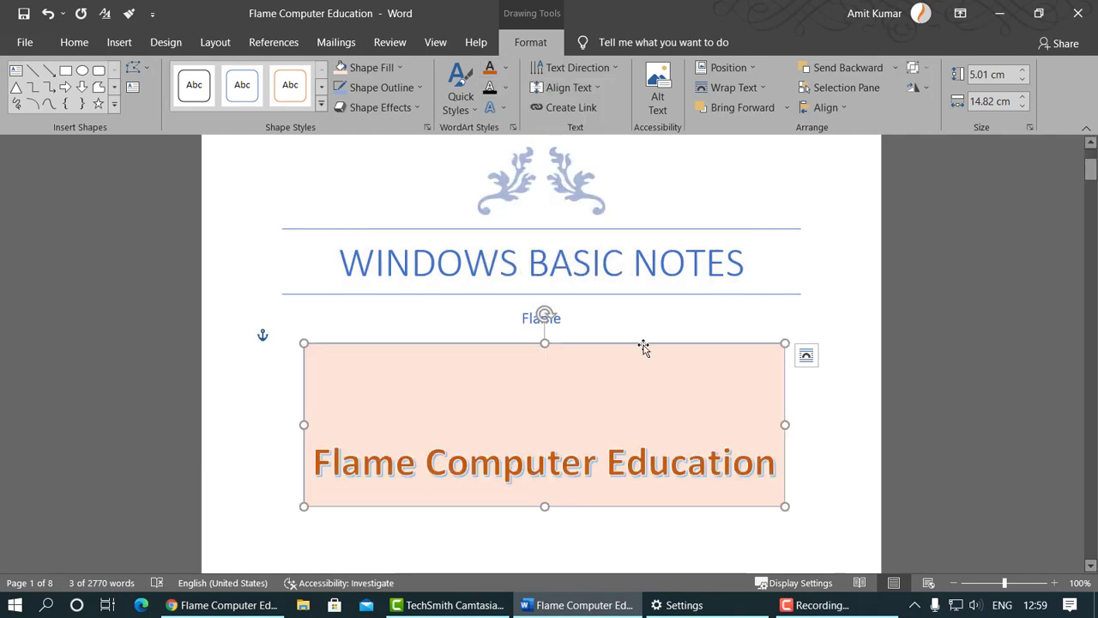
key("Delete")
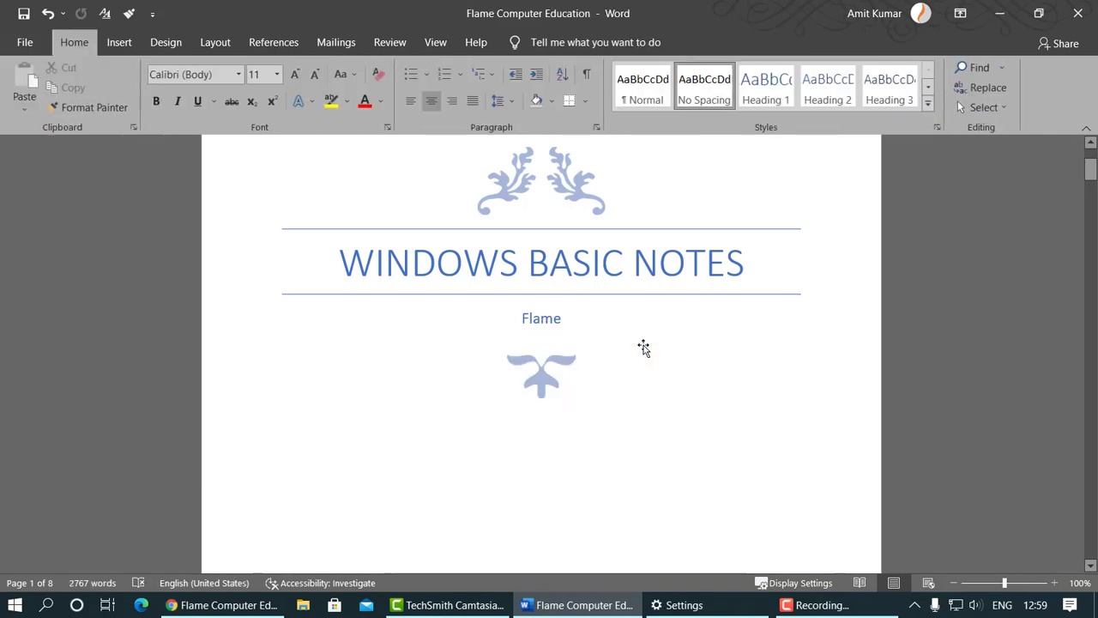
Step: On page 2's about paragraph, try In margin and Dropped drop caps, then set Drop Cap to None
left_click(135, 47)
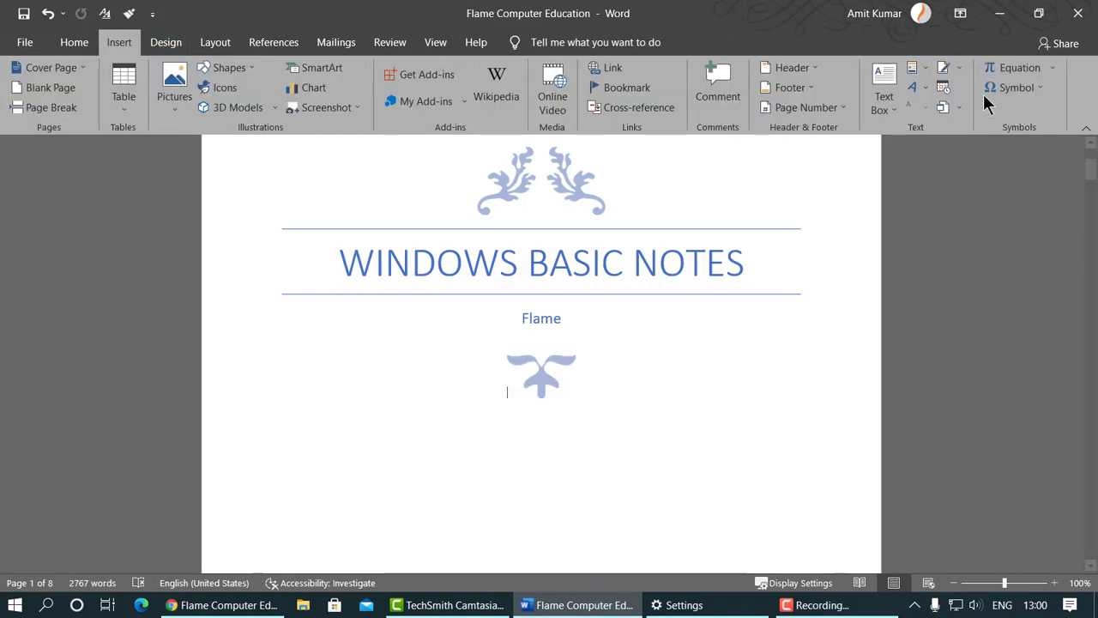
scroll(500, 350, "down", 10)
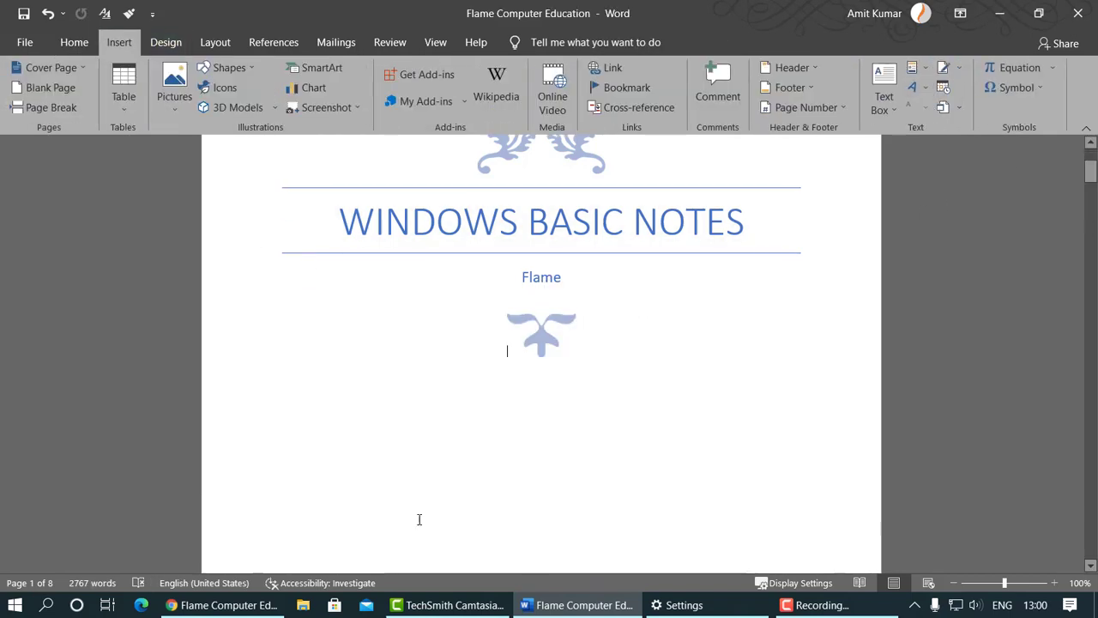
scroll(500, 350, "down", 4)
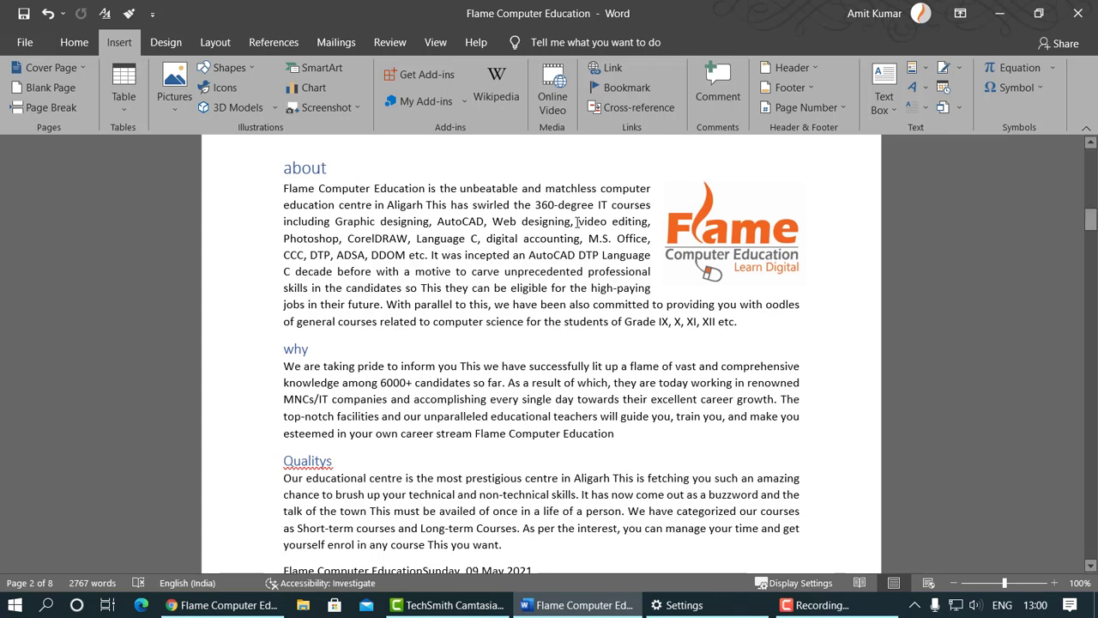
left_click(923, 107)
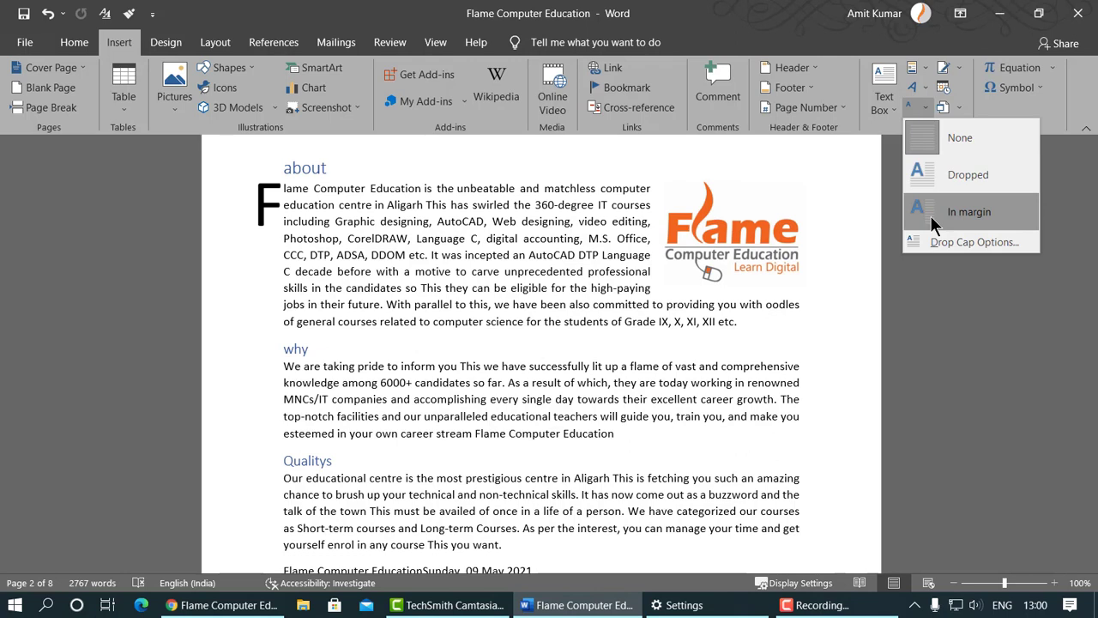
left_click(929, 216)
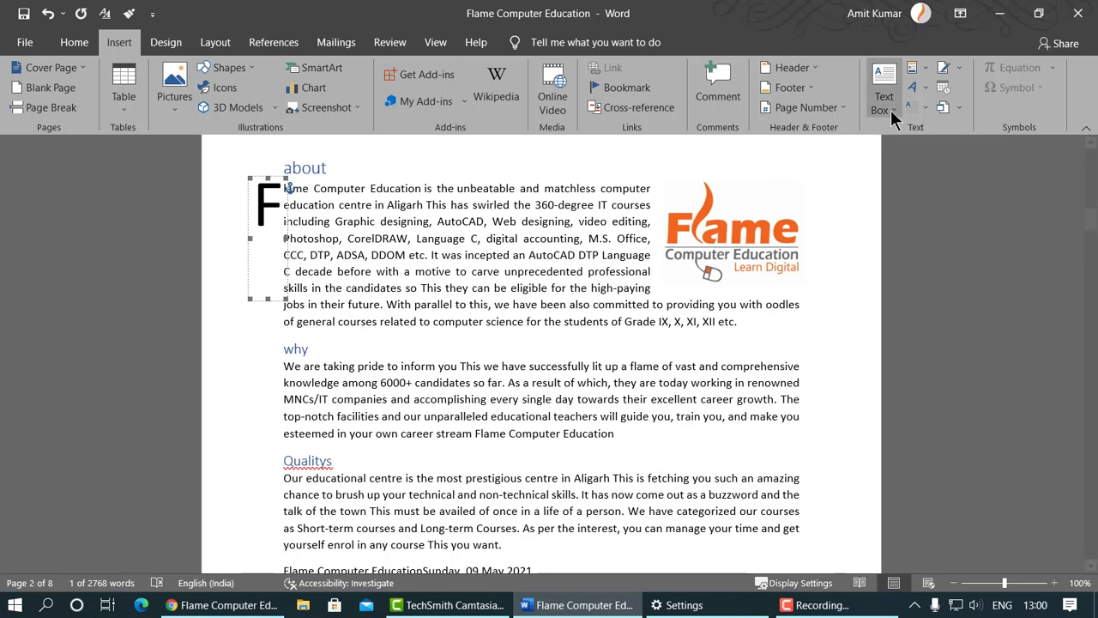
left_click(912, 107)
left_click(925, 176)
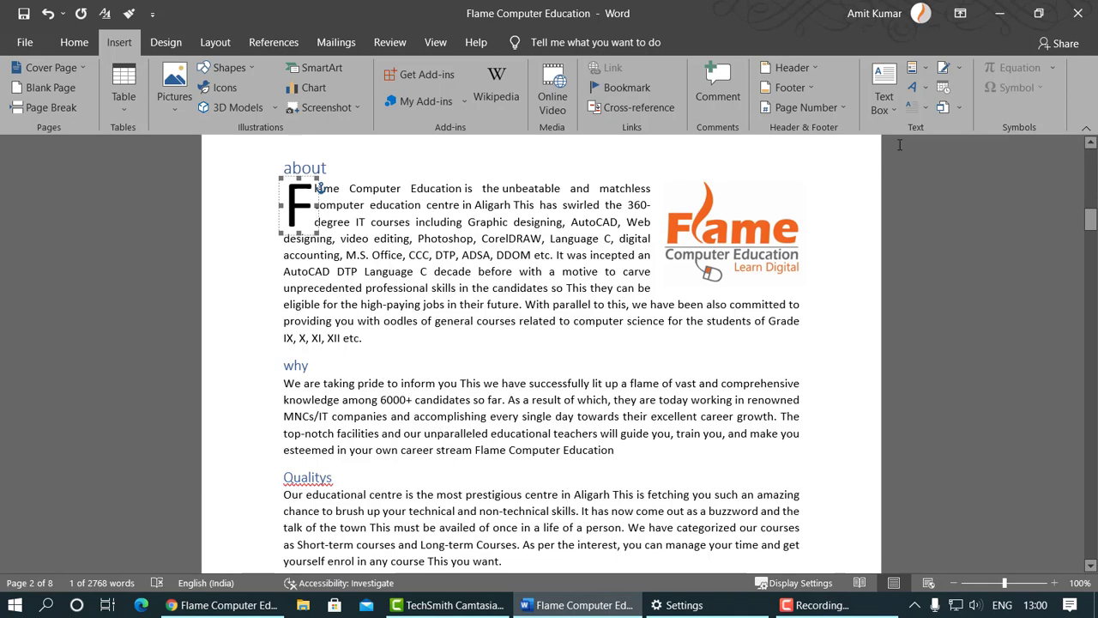
left_click(920, 105)
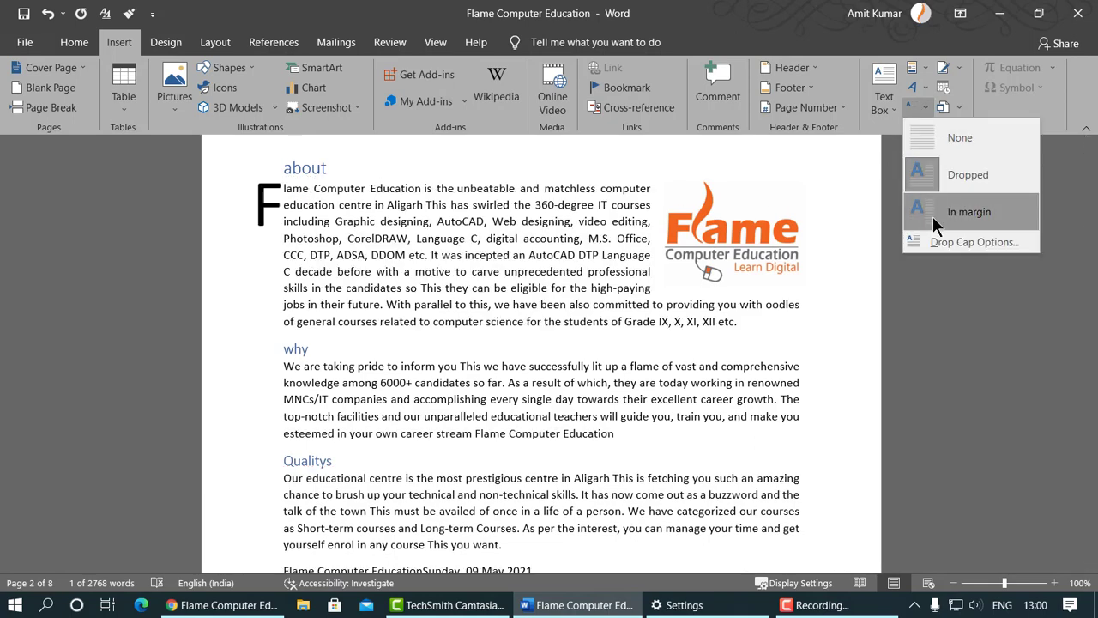
left_click(928, 140)
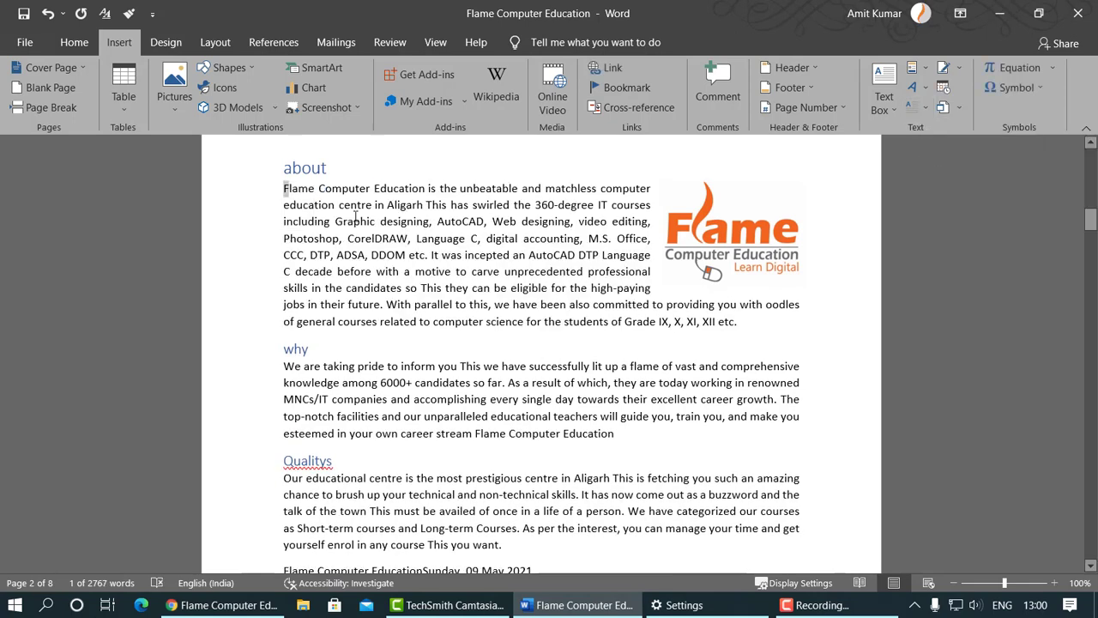
Step: Click into the Author field and backspace to erase the end of the author name
scroll(448, 281, "down", 8)
scroll(447, 281, "up", 3)
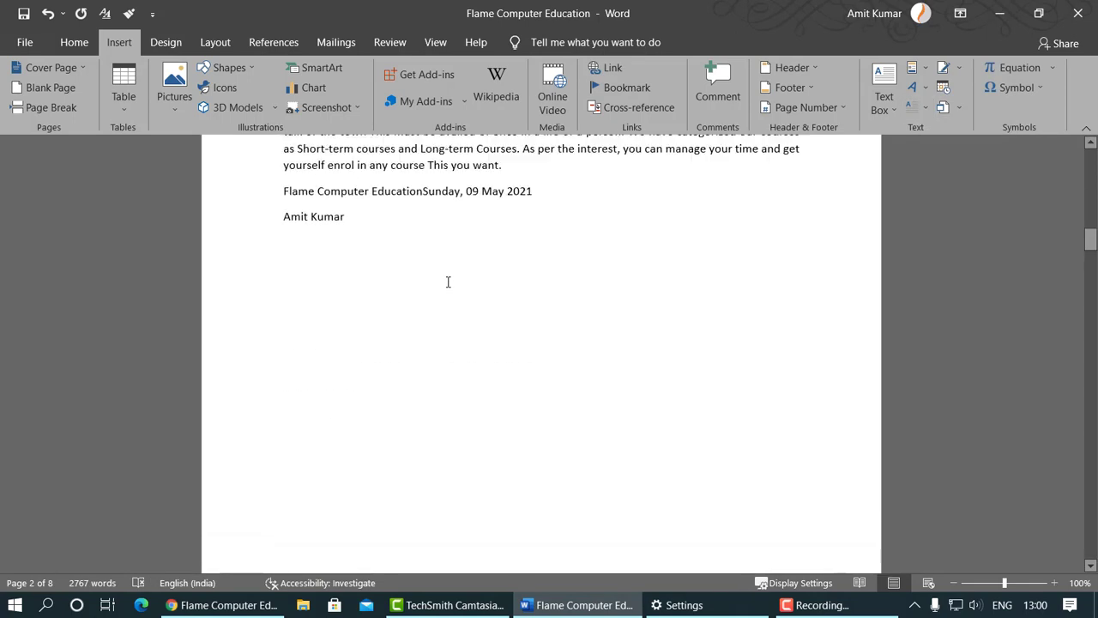
left_click(403, 274)
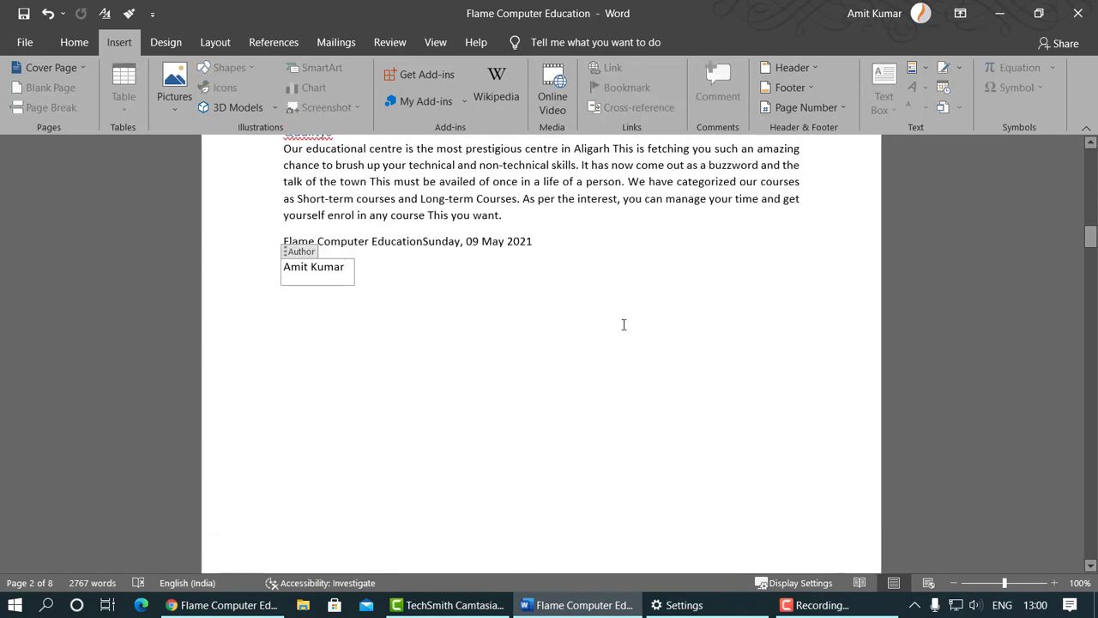
key("BackSpace")
key("BackSpace")
key("BackSpace")
key("BackSpace")
key("BackSpace")
key("BackSpace")
key("BackSpace")
key("BackSpace")
key("BackSpace")
key("BackSpace")
key("BackSpace")
key("BackSpace")
key("BackSpace")
key("BackSpace")
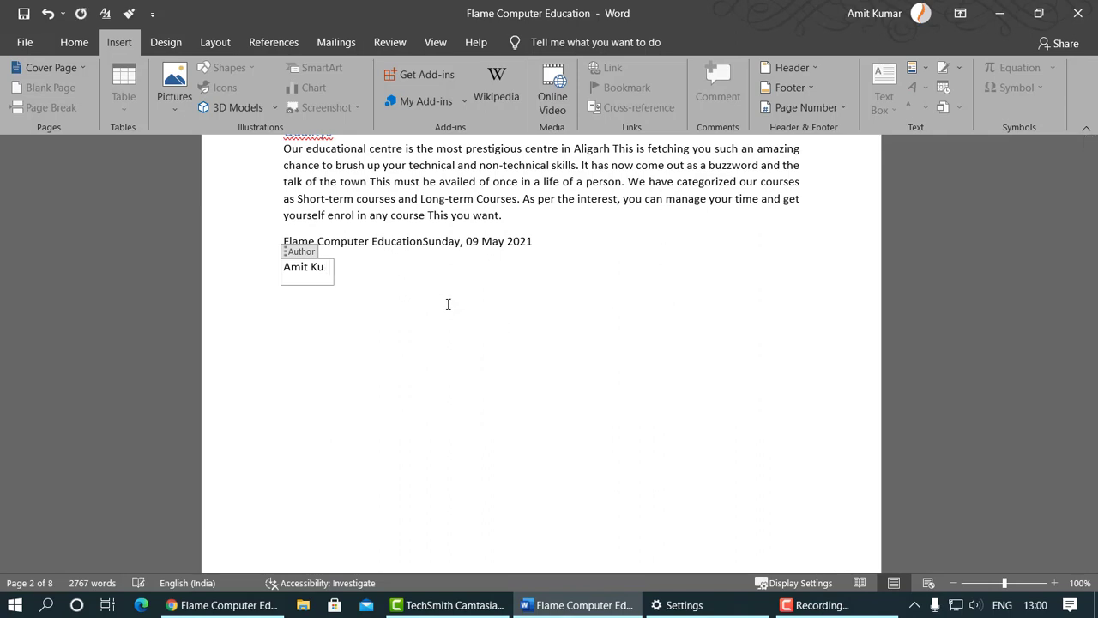
key("BackSpace")
key("BackSpace")
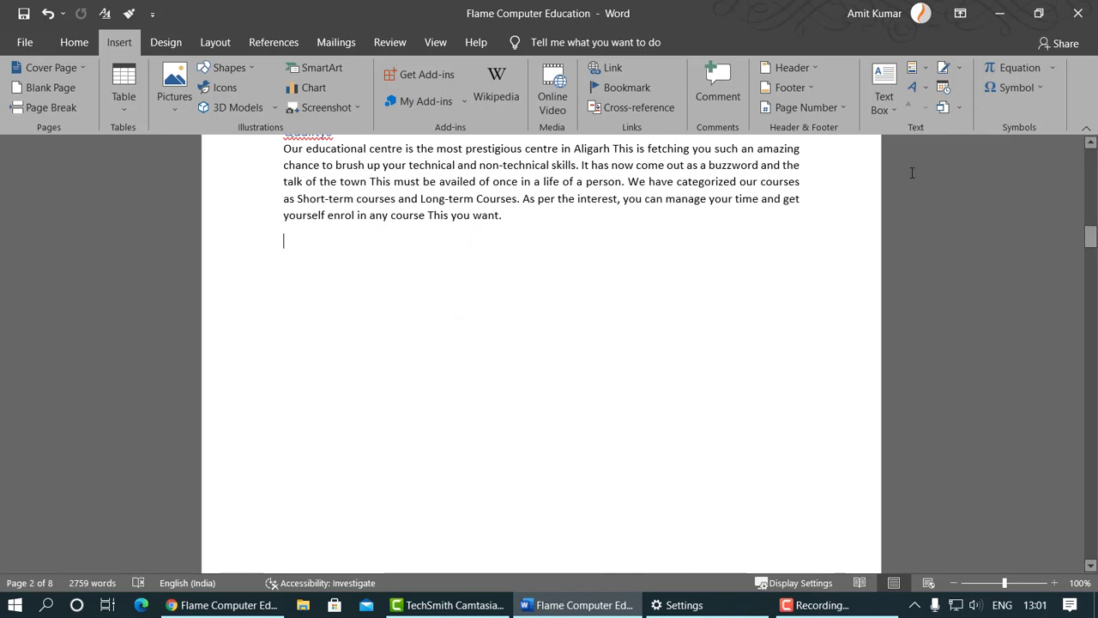
left_click(960, 67)
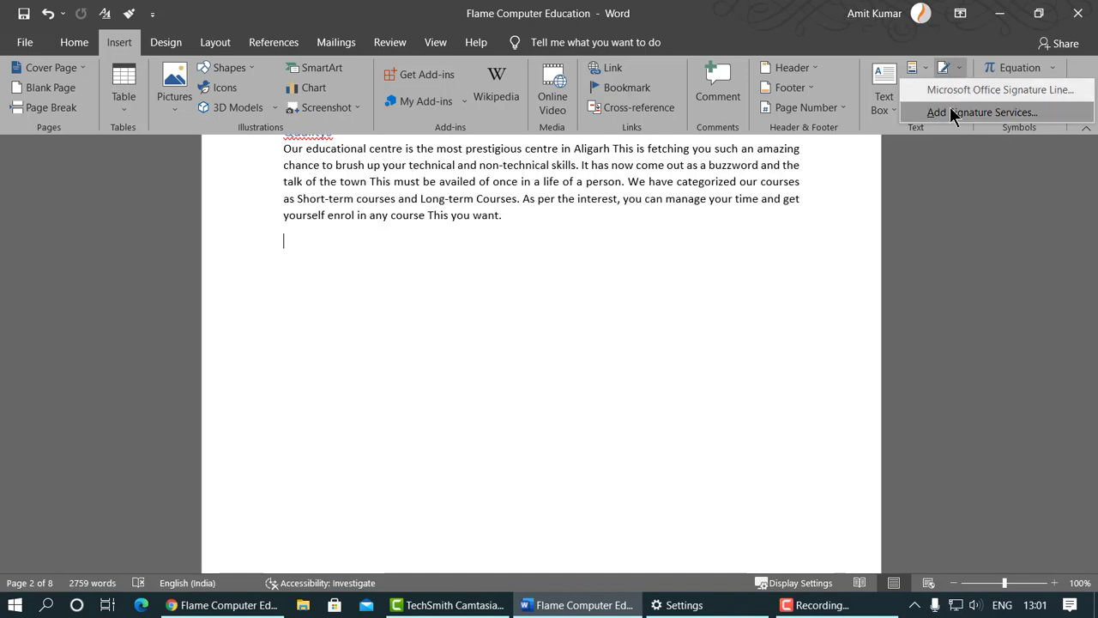
left_click(949, 95)
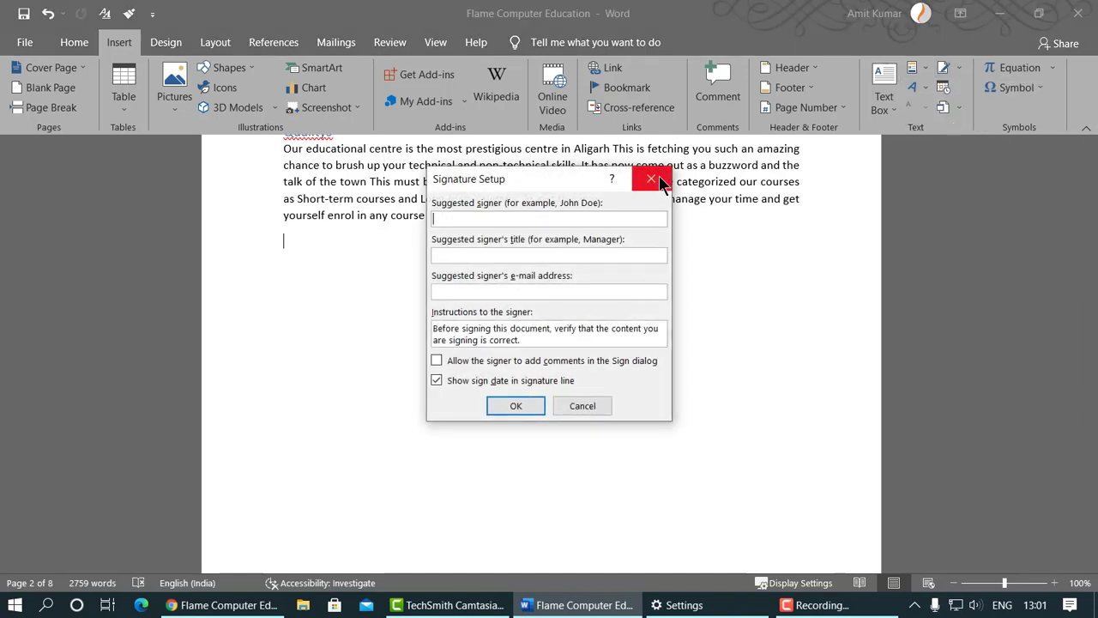
left_click(651, 179)
left_click(943, 69)
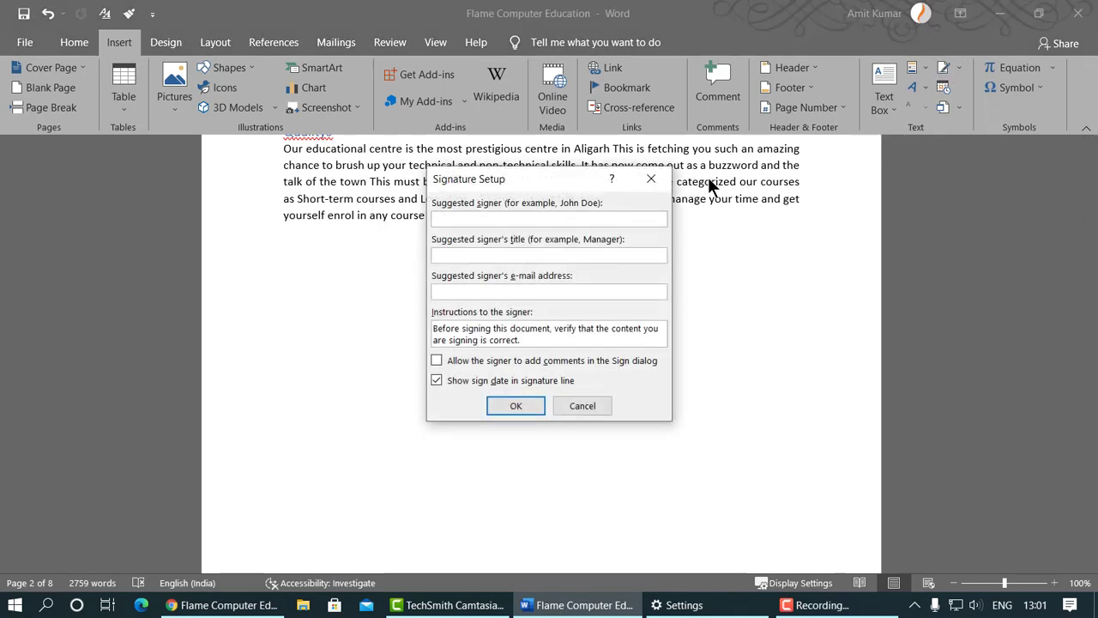
left_click(651, 179)
left_click(956, 66)
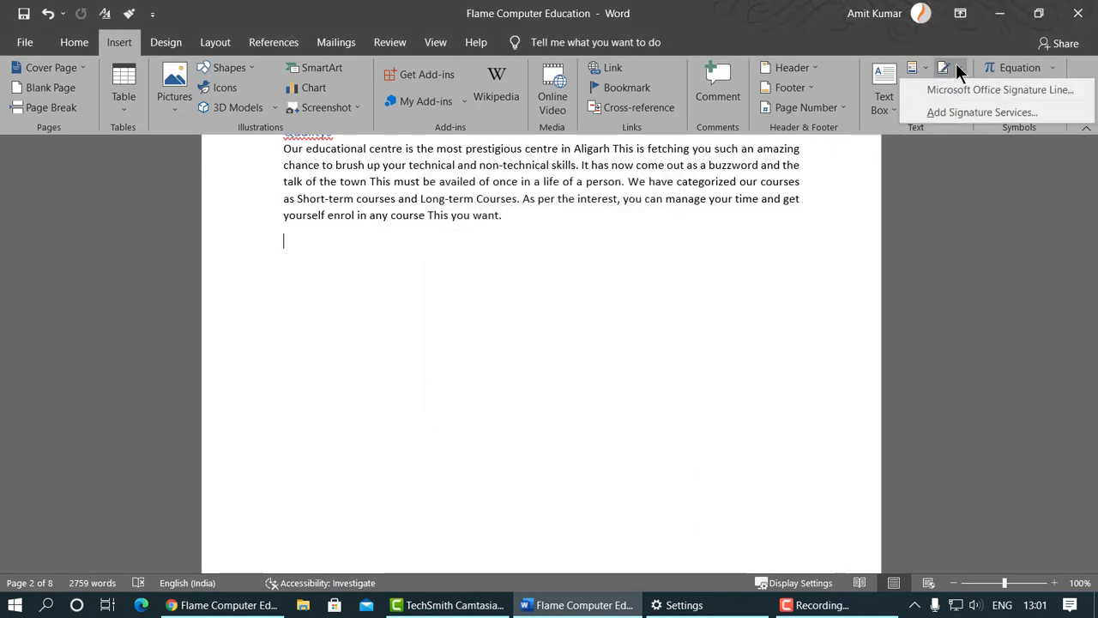
left_click(961, 84)
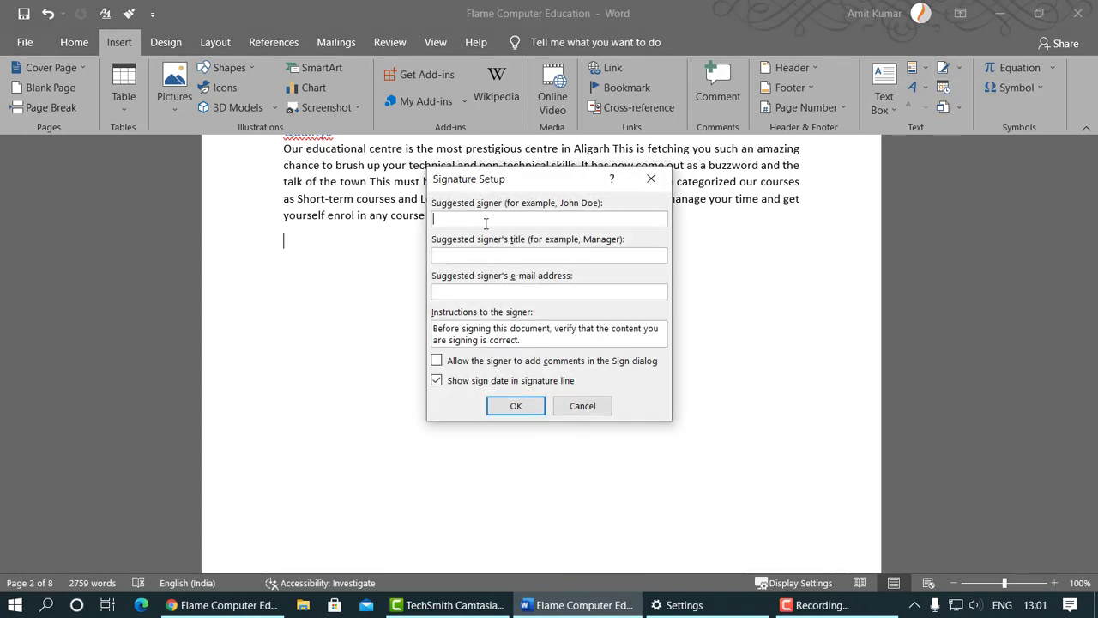
type("Amit Kumar")
type("Director")
left_click(517, 405)
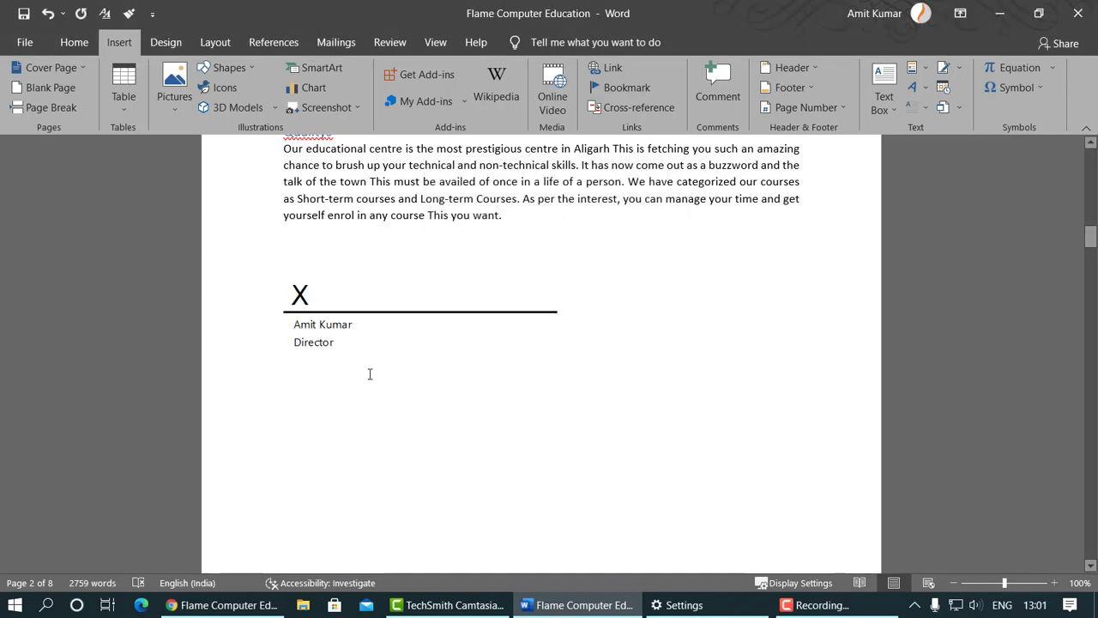
left_click(317, 294)
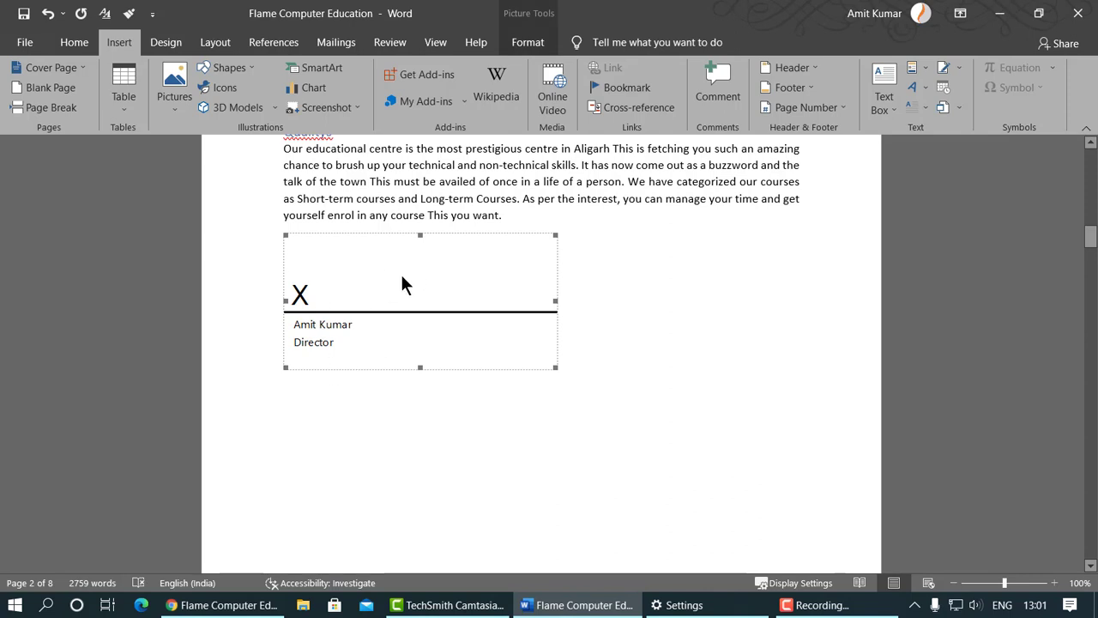
key("Delete")
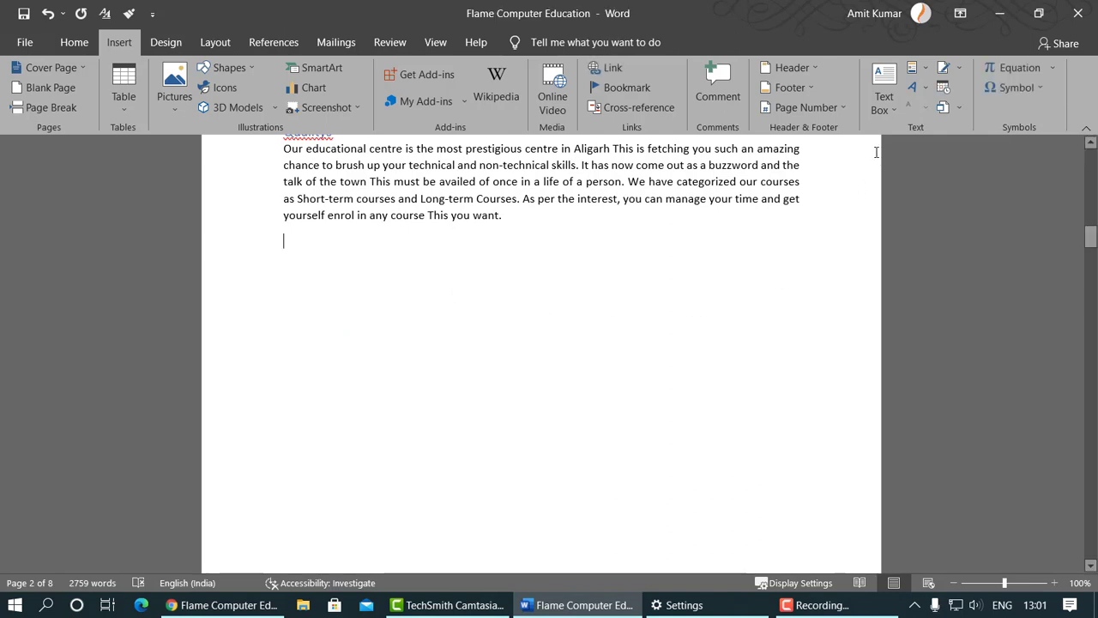
left_click(943, 89)
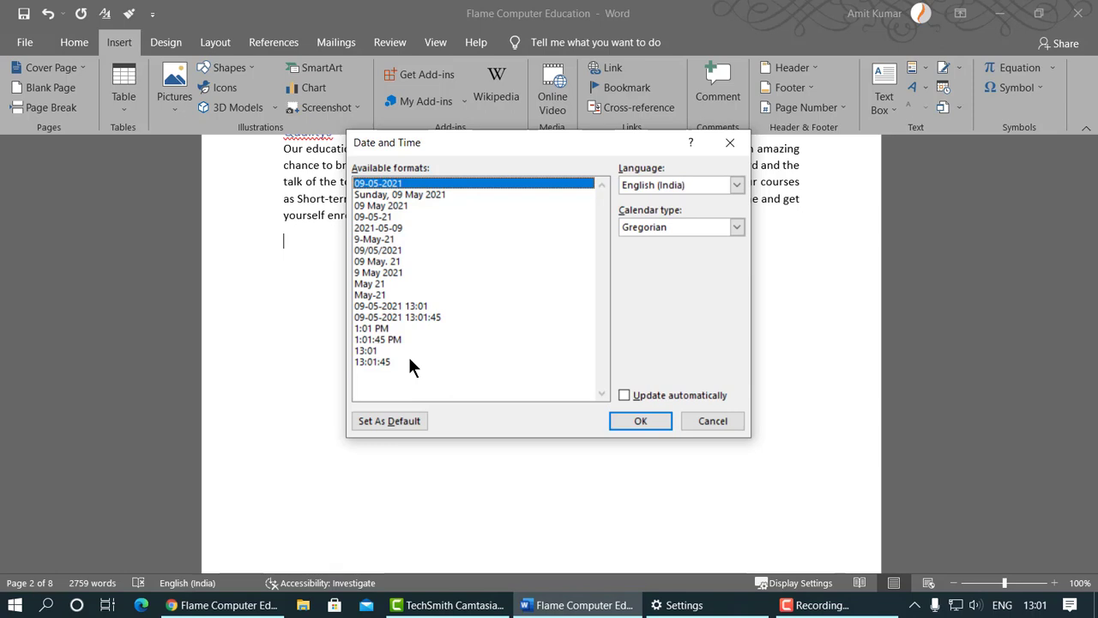
left_click(404, 317)
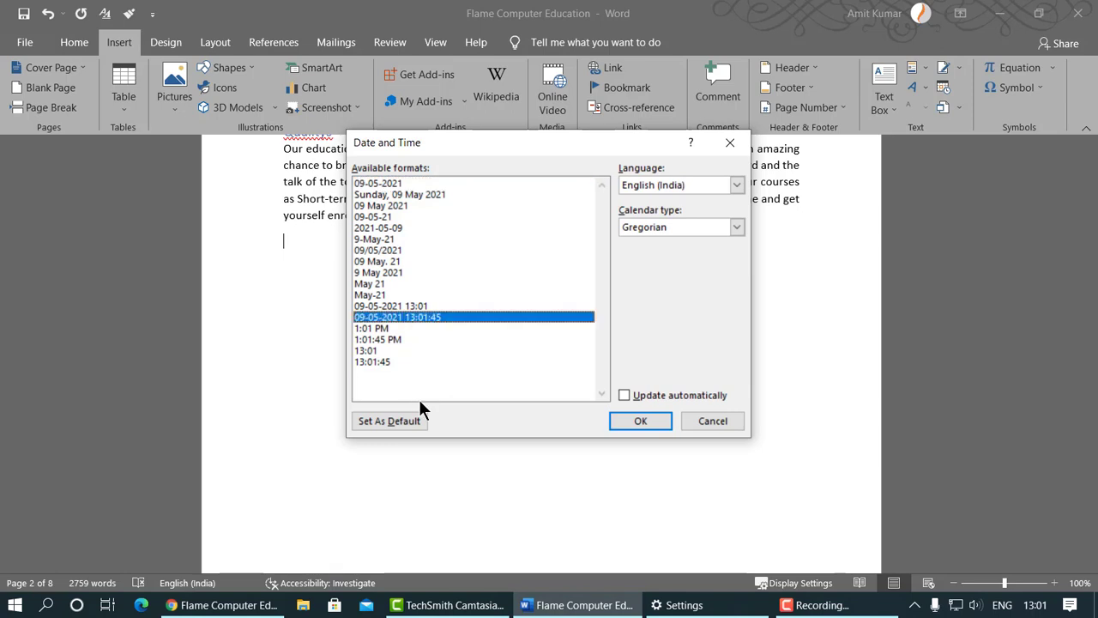
left_click(646, 417)
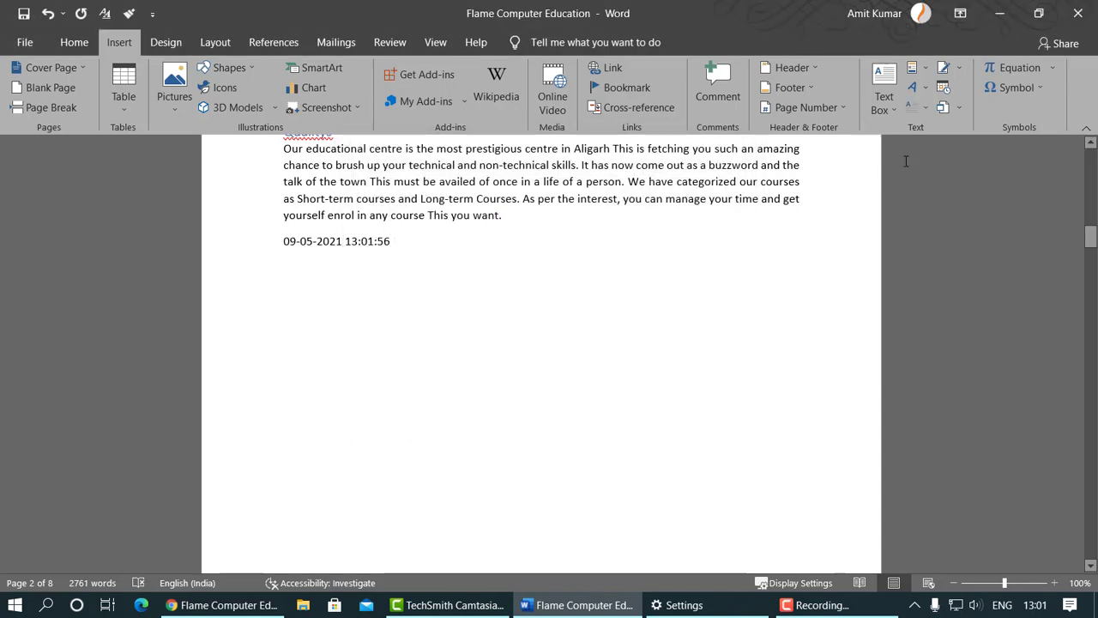
left_click(962, 106)
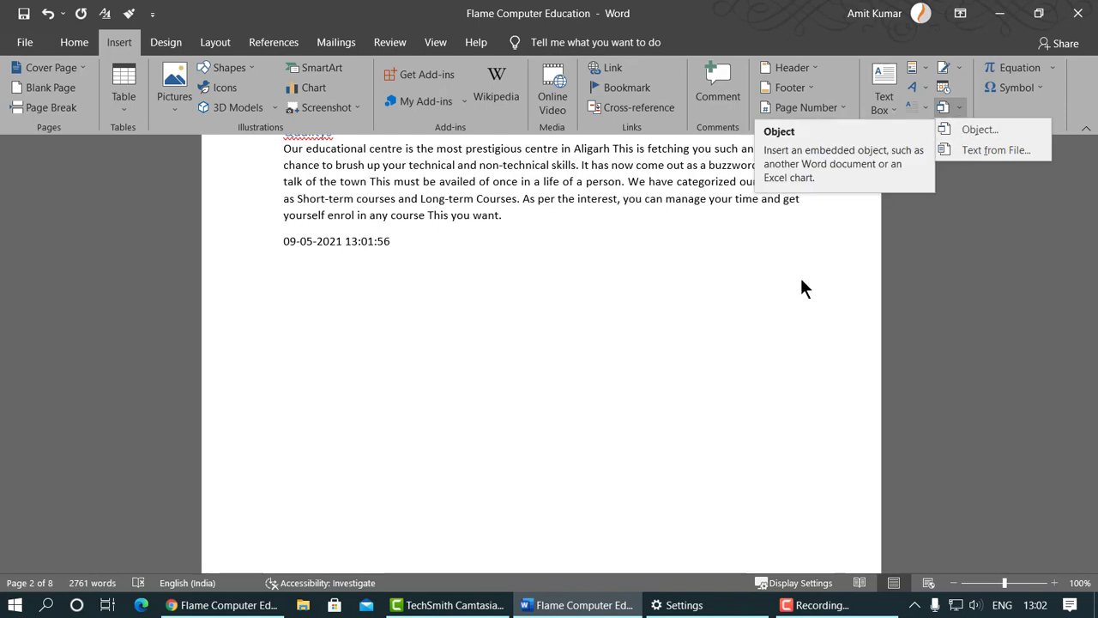
left_click(434, 249)
key("shift+Home")
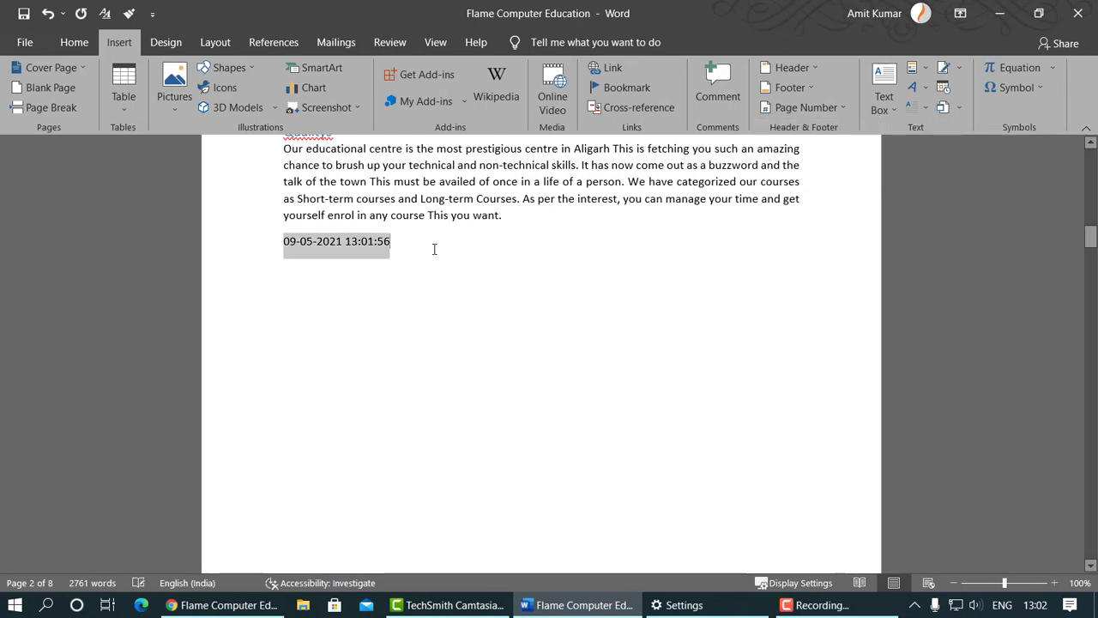
key("BackSpace")
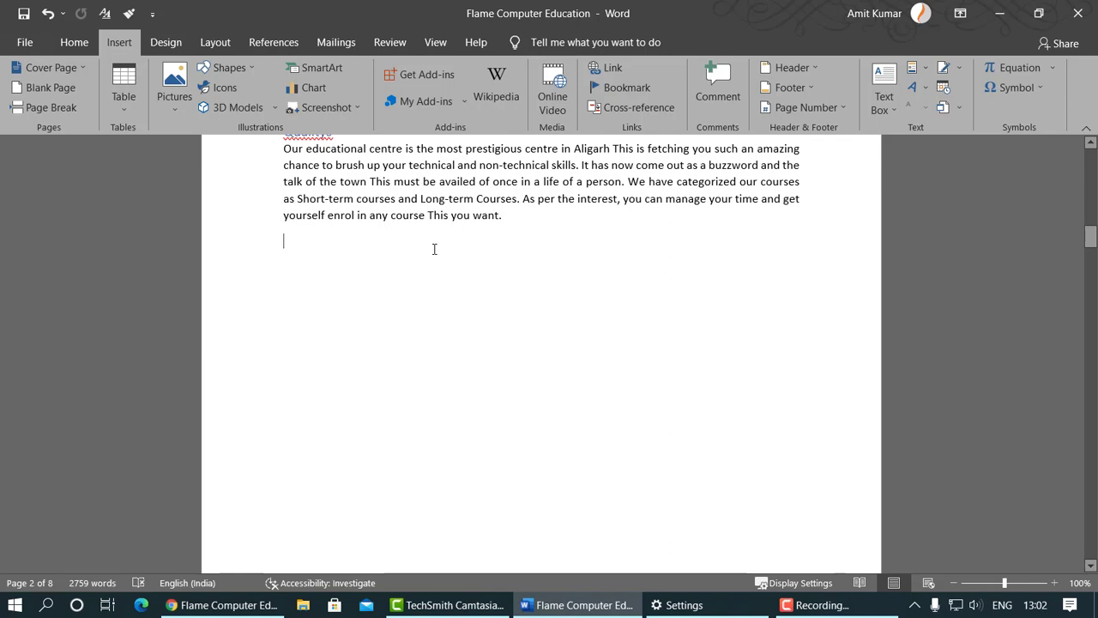
Step: Dismiss the shapes gallery and open the Insert Object dialog
left_click(247, 70)
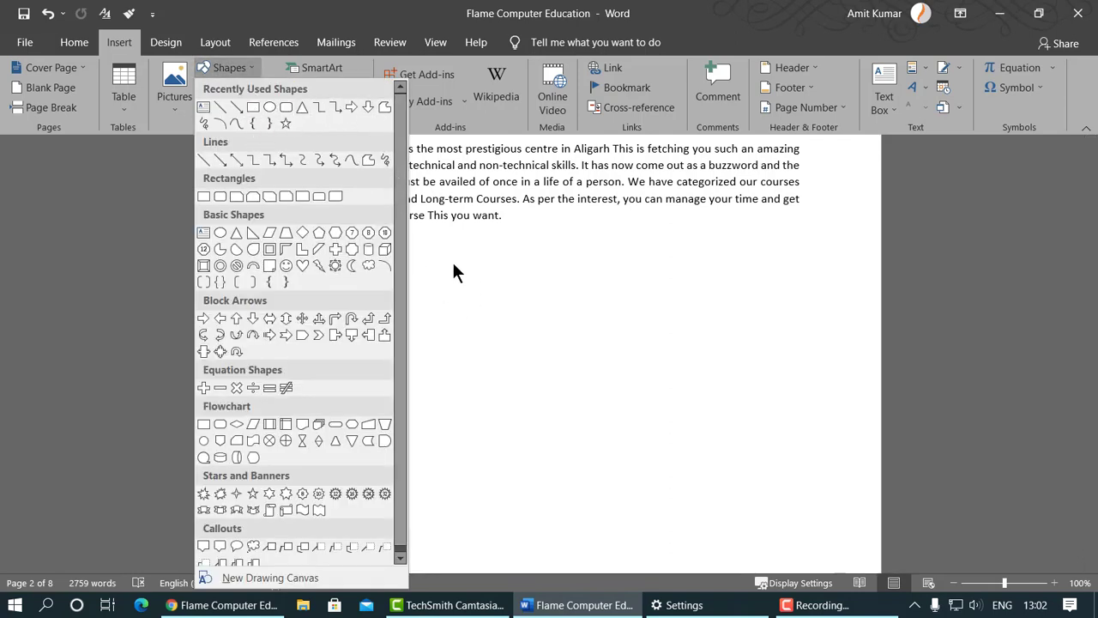
left_click(478, 271)
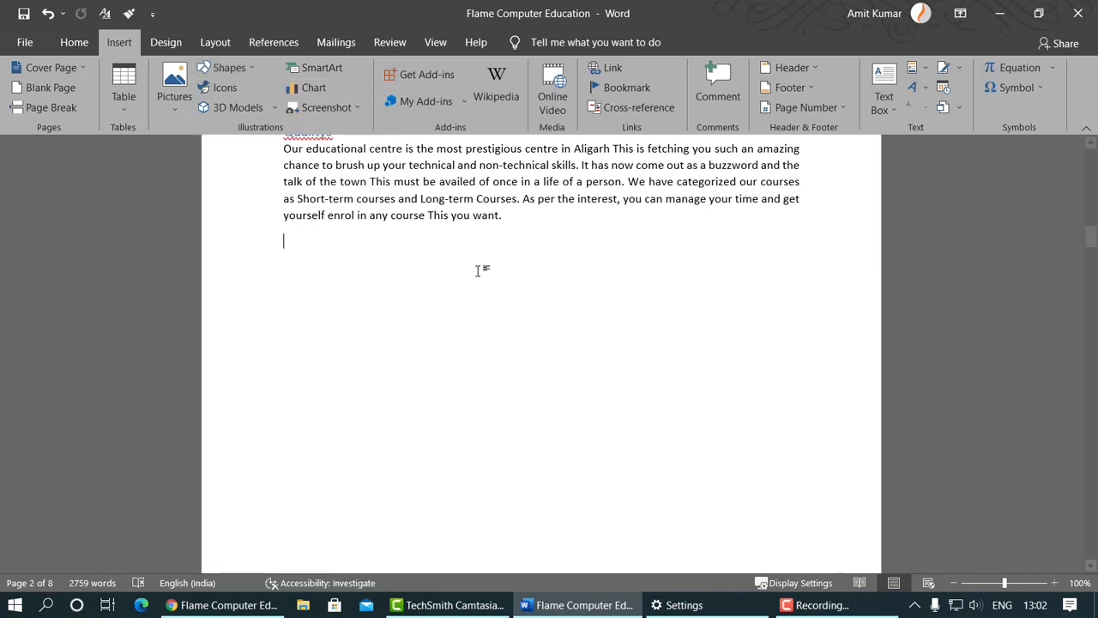
left_click(959, 108)
left_click(957, 126)
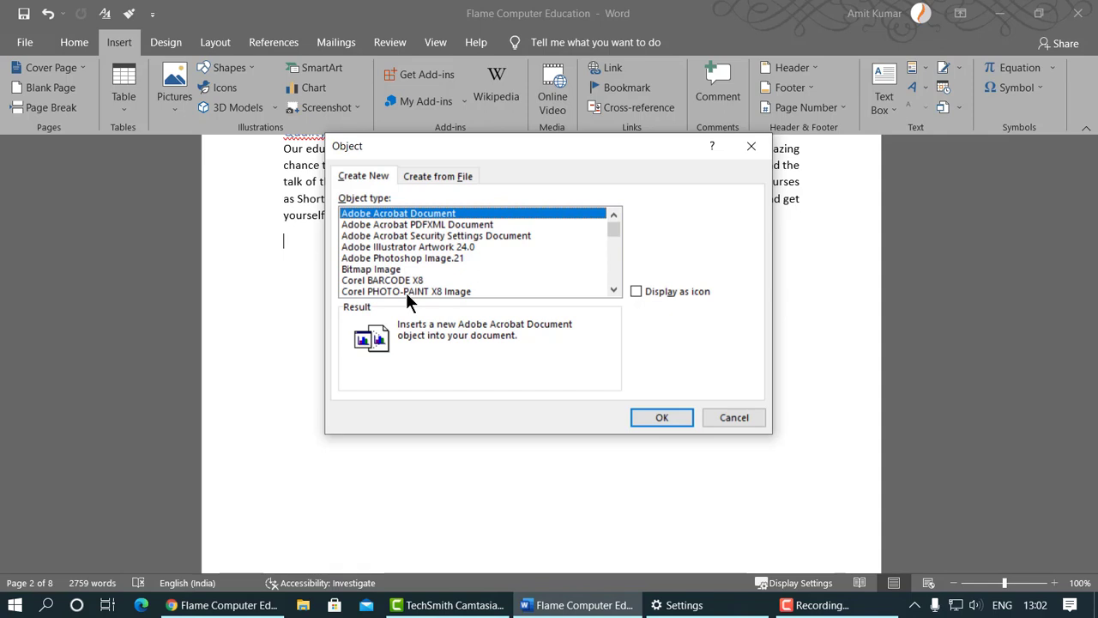
Step: Browse the Create New object types and select Bitmap Image
left_click(397, 246)
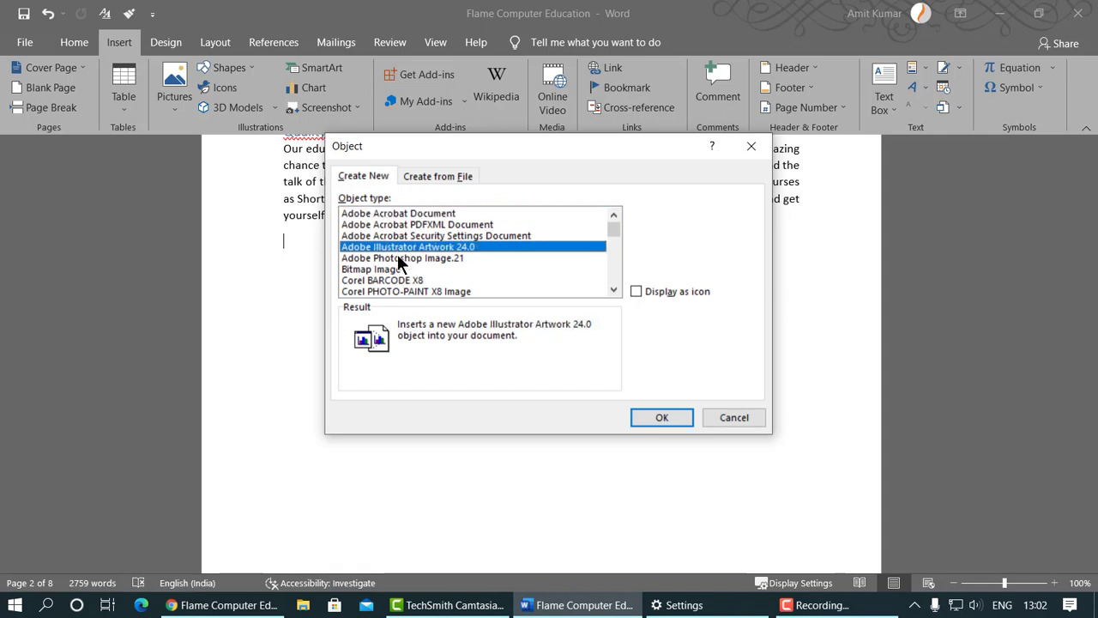
left_click(397, 258)
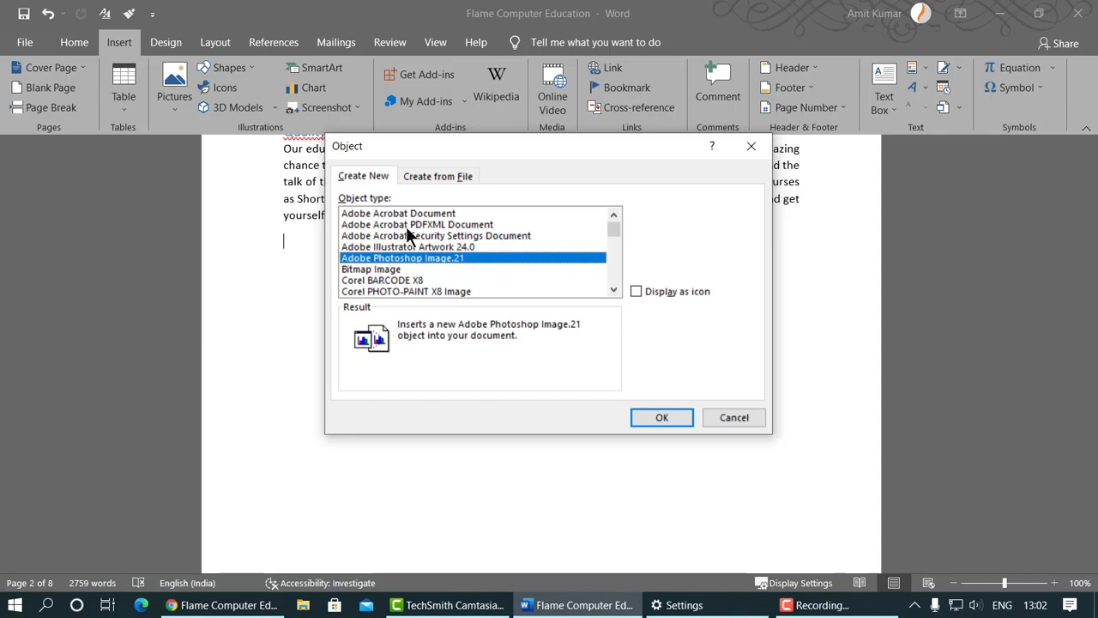
left_click(397, 278)
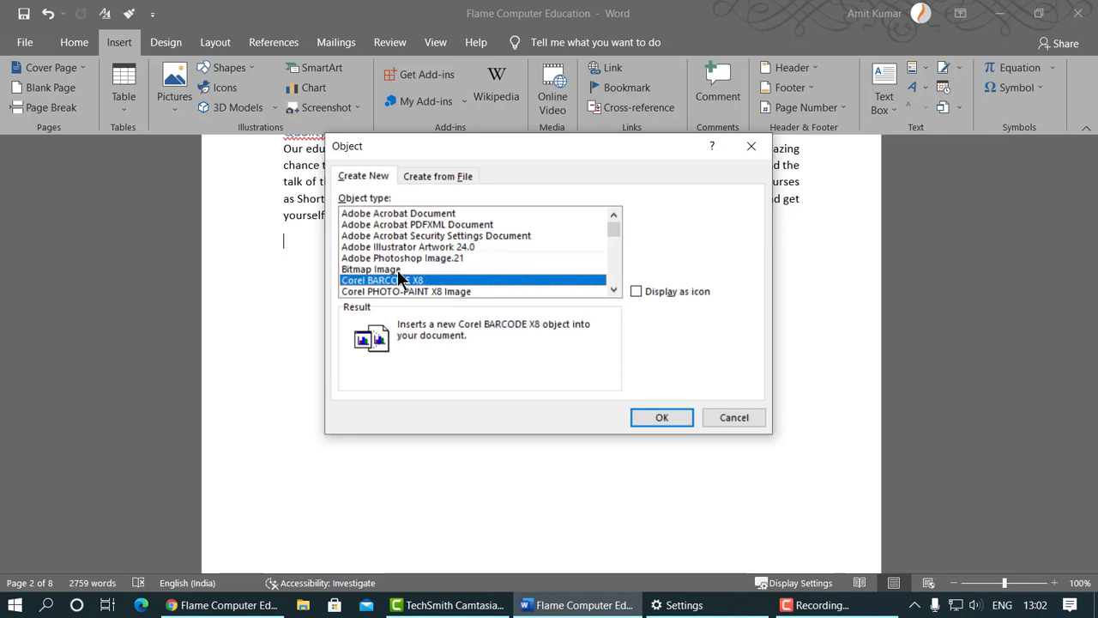
key("Up")
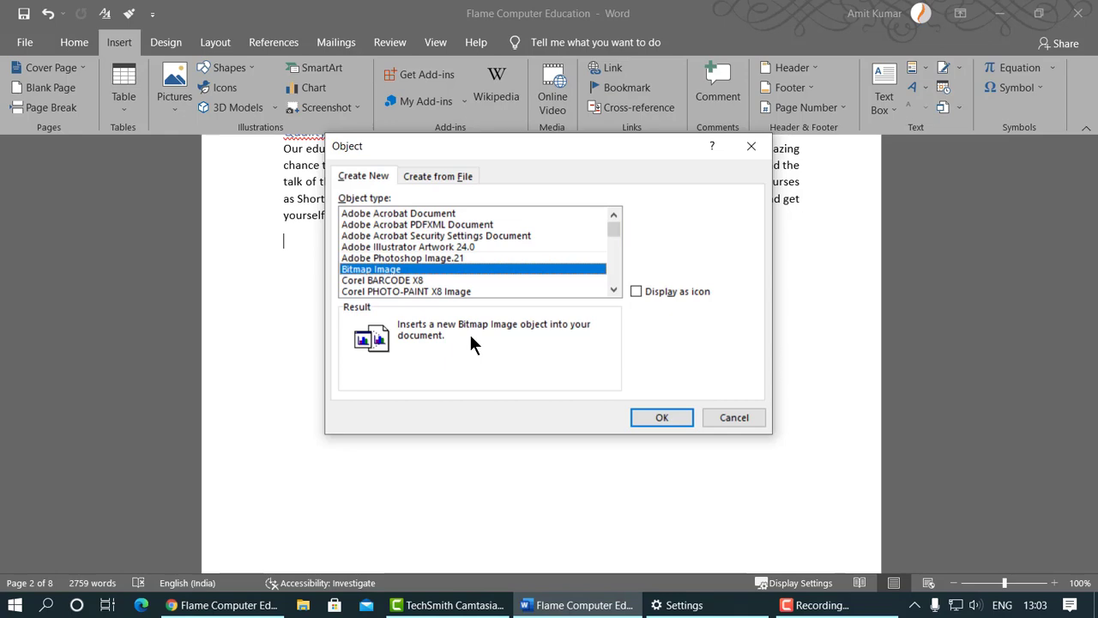
Step: Insert a new Bitmap Image, sketch a black freehand loop in Paint, and embed it
left_click(678, 415)
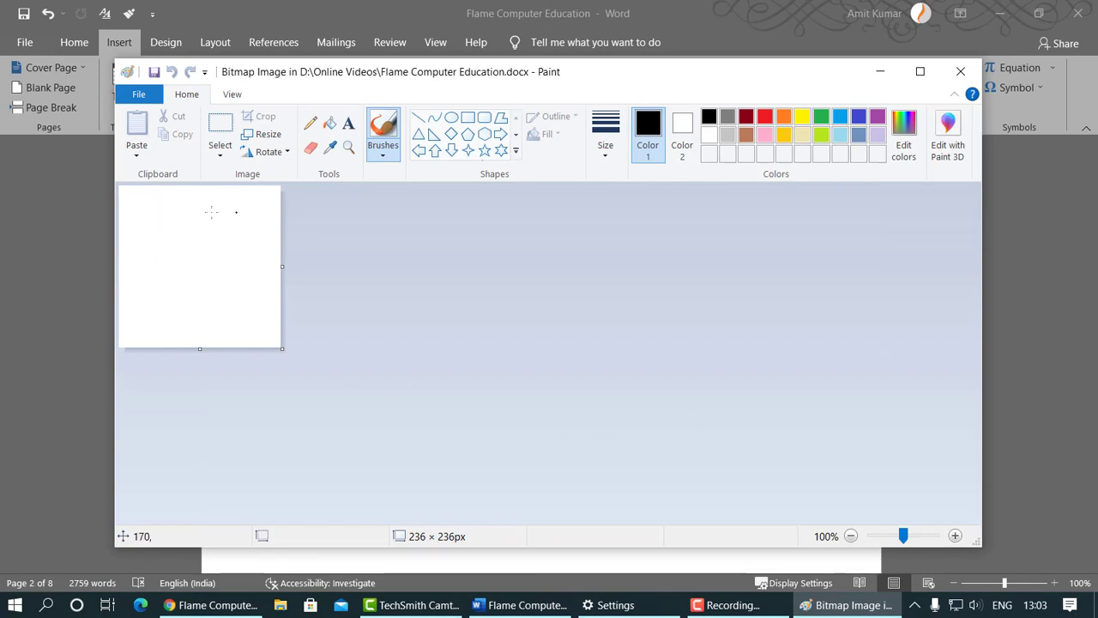
mouse_move(192, 242)
left_mouse_down()
mouse_move(165, 212)
mouse_move(149, 284)
mouse_move(227, 293)
mouse_move(203, 220)
mouse_move(176, 274)
mouse_move(211, 209)
mouse_move(176, 260)
mouse_move(253, 209)
mouse_move(163, 238)
mouse_move(163, 251)
left_mouse_up()
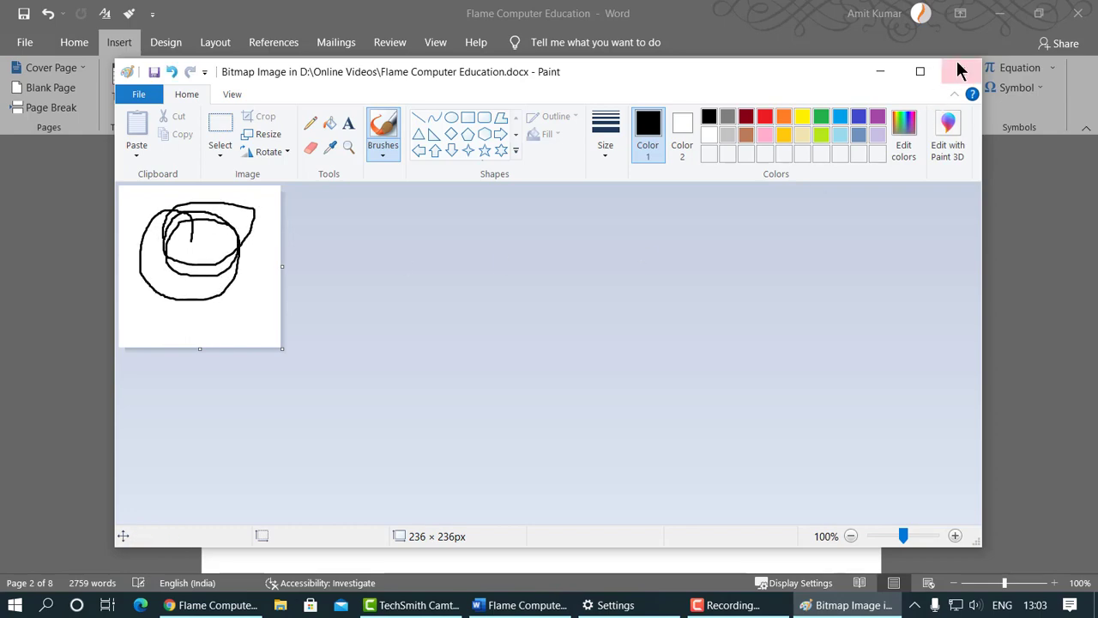
left_click(959, 71)
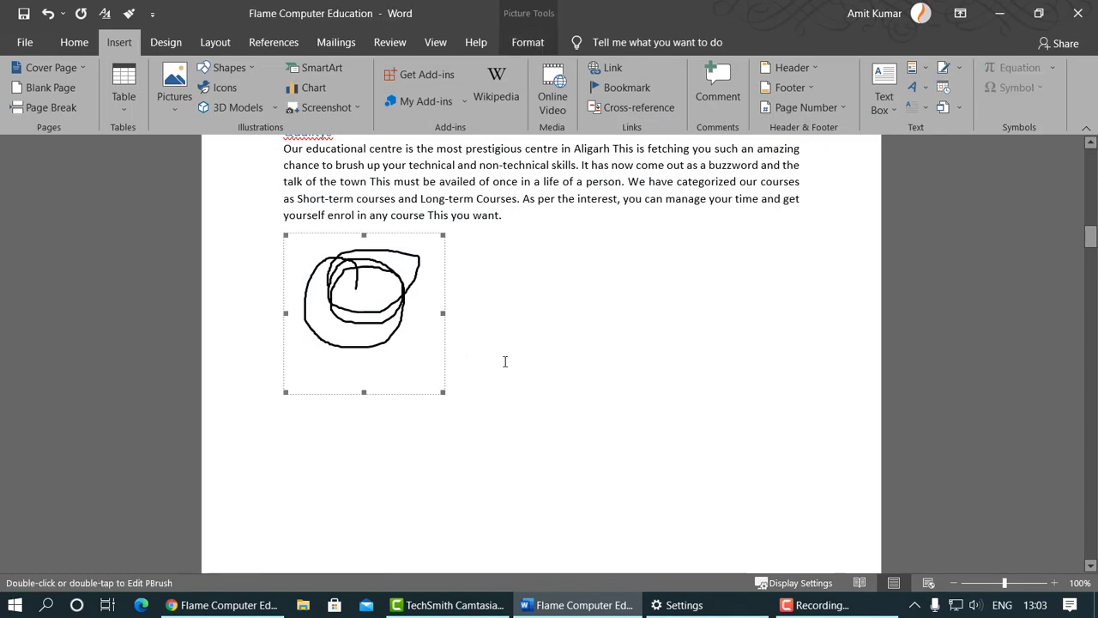
Step: Reopen the embedded drawing, add a red loop, update it, then delete it
double_click(362, 310)
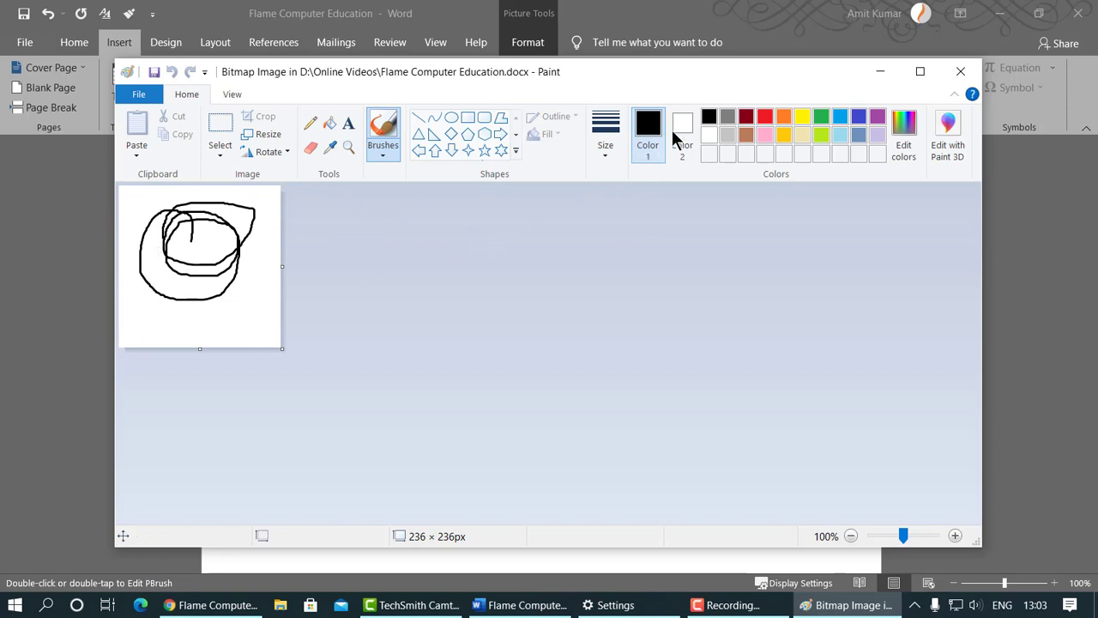
left_click(765, 117)
mouse_move(220, 247)
left_mouse_down()
mouse_move(171, 215)
mouse_move(227, 206)
mouse_move(213, 276)
mouse_move(155, 257)
mouse_move(252, 265)
left_mouse_up()
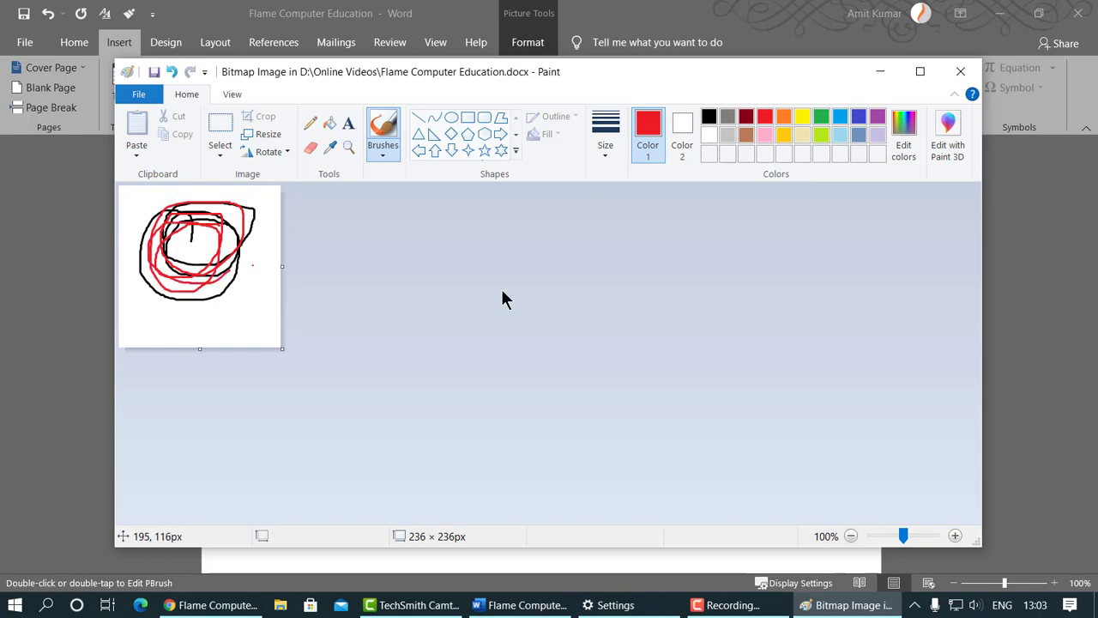
left_click(959, 71)
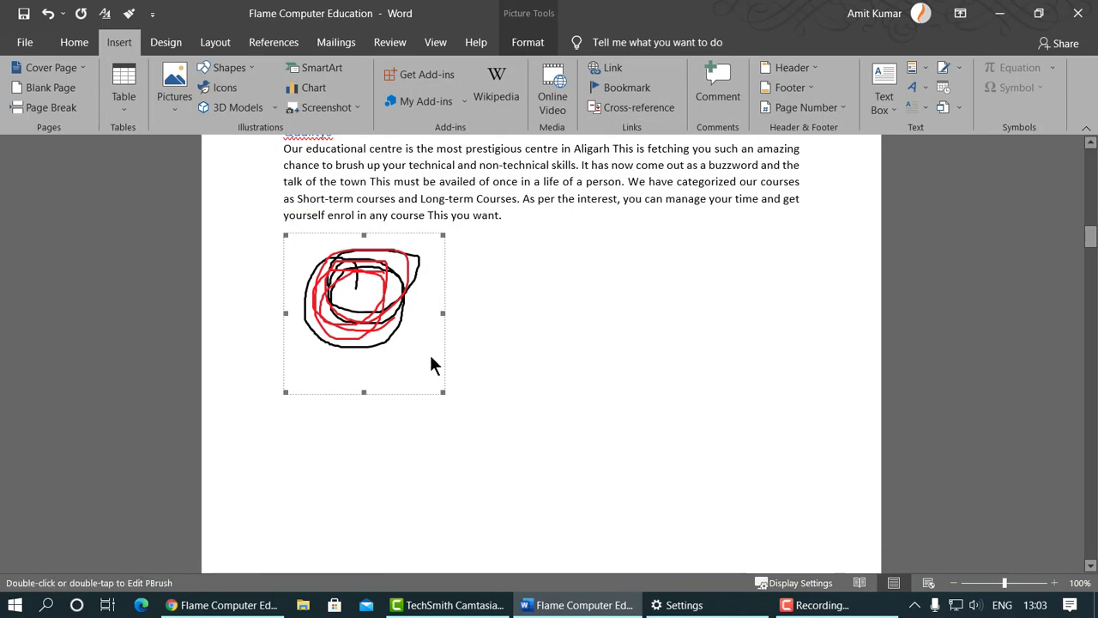
key("Delete")
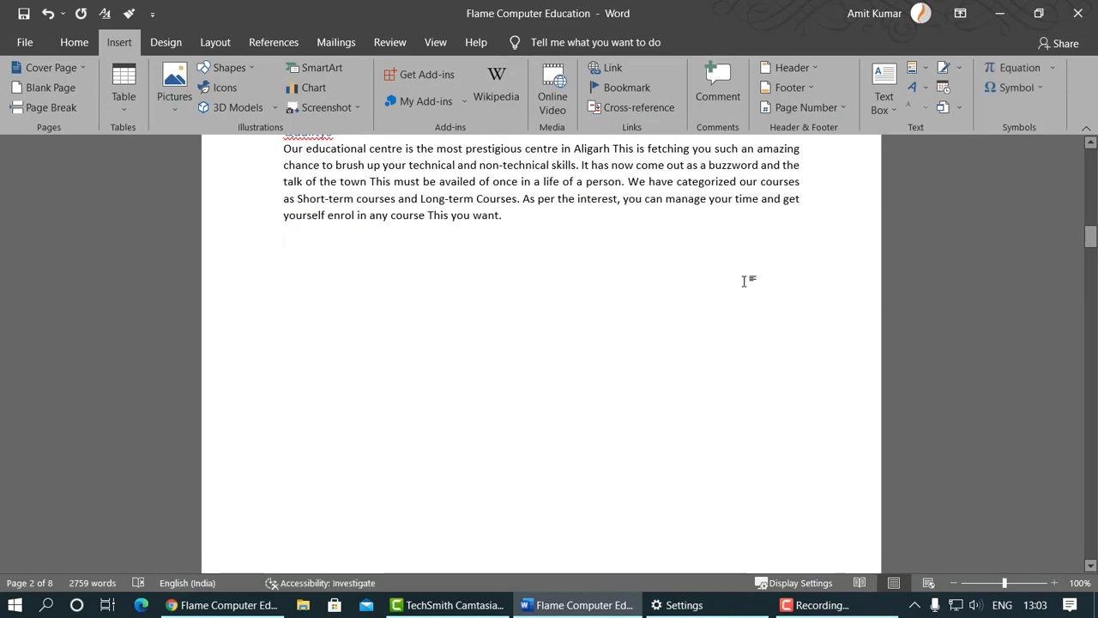
left_click(959, 107)
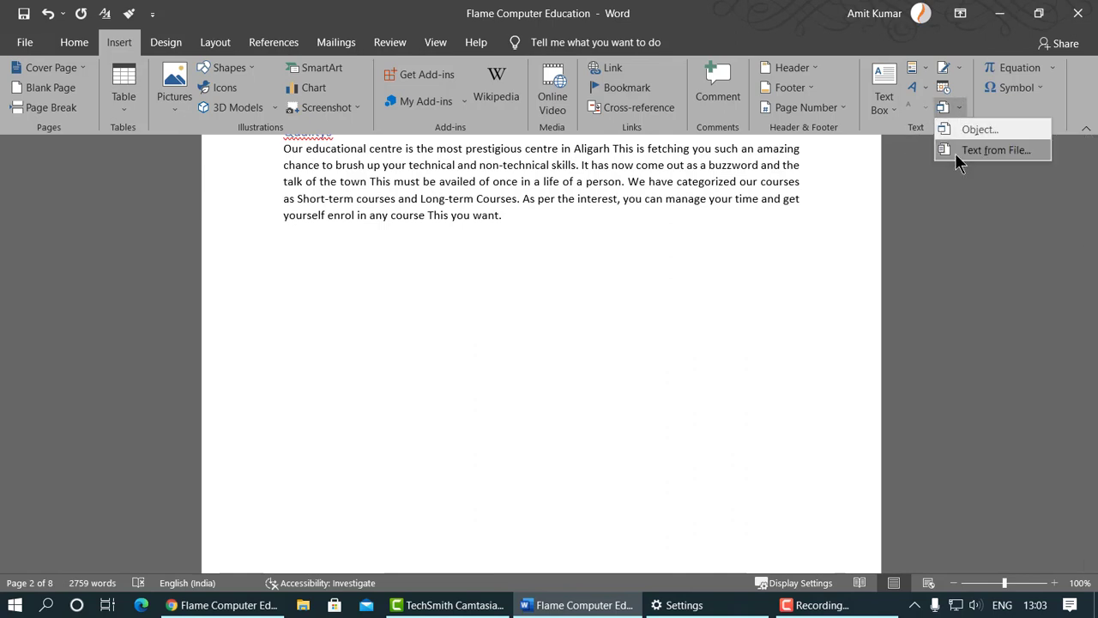
left_click(620, 232)
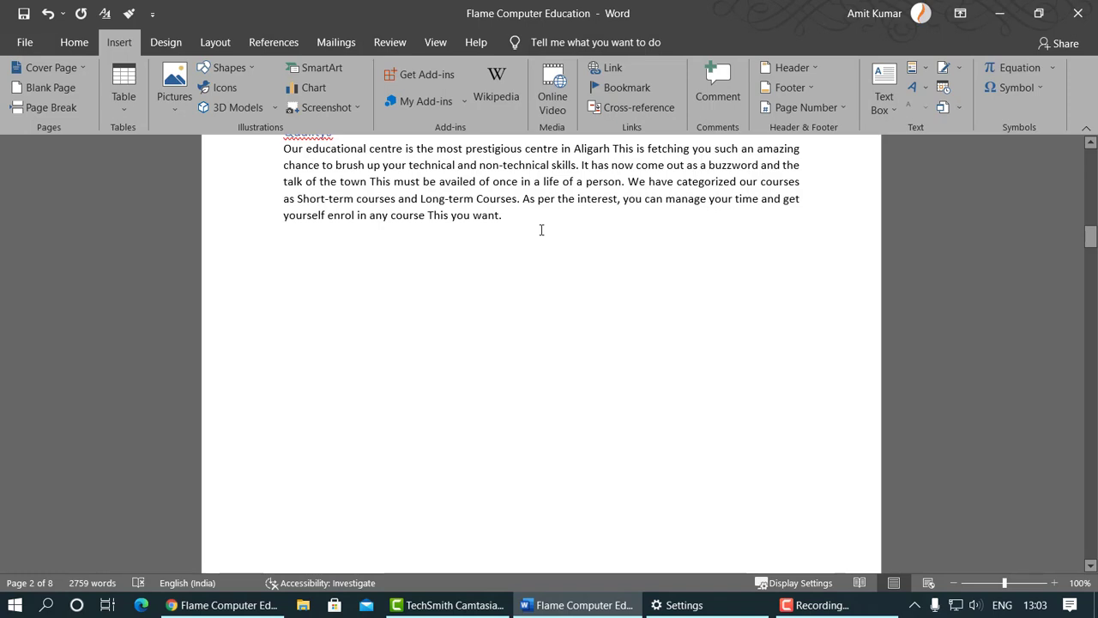
scroll(542, 230, "up", 2)
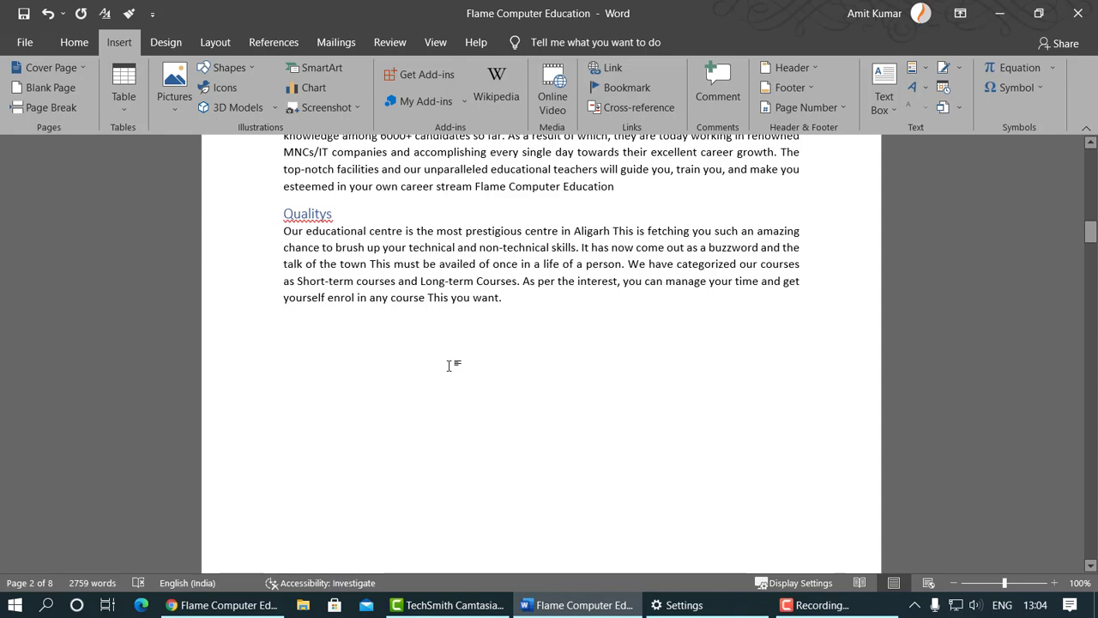
Step: Create a document reading 'Once upon a time there is a lion in a jungle.', save it as Lion in Documents, and close it
key("ctrl+n")
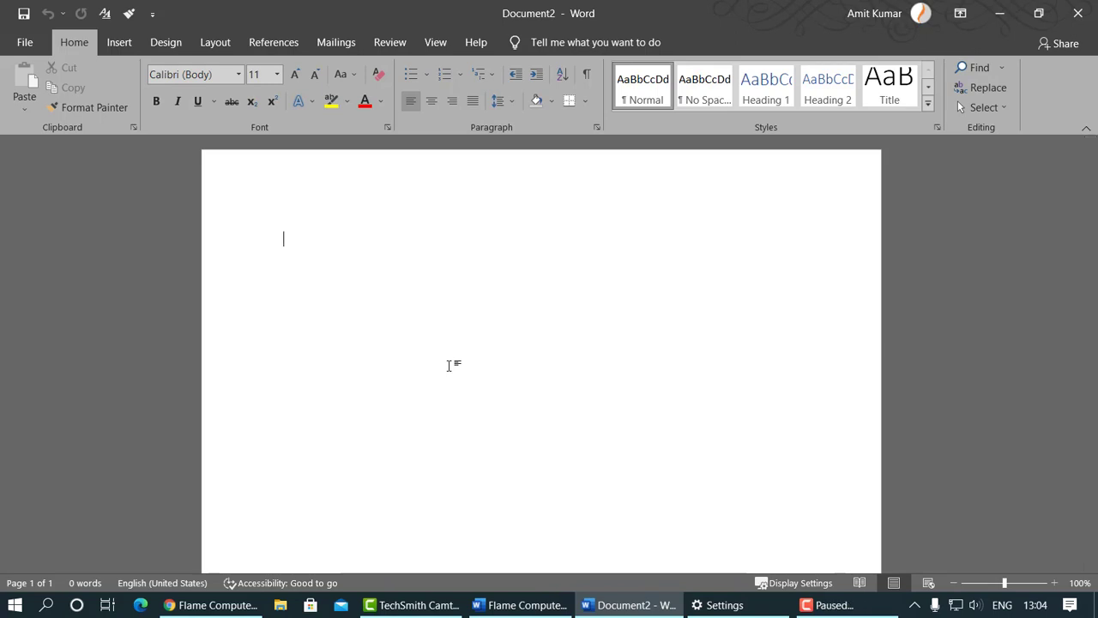
type("Once up")
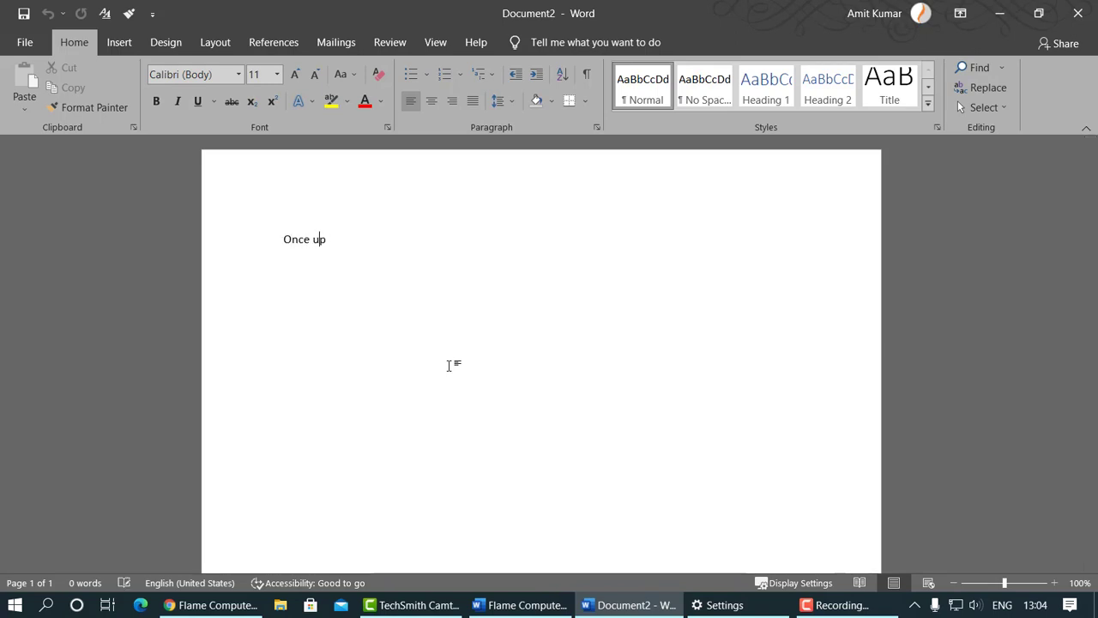
type("on a time there is a")
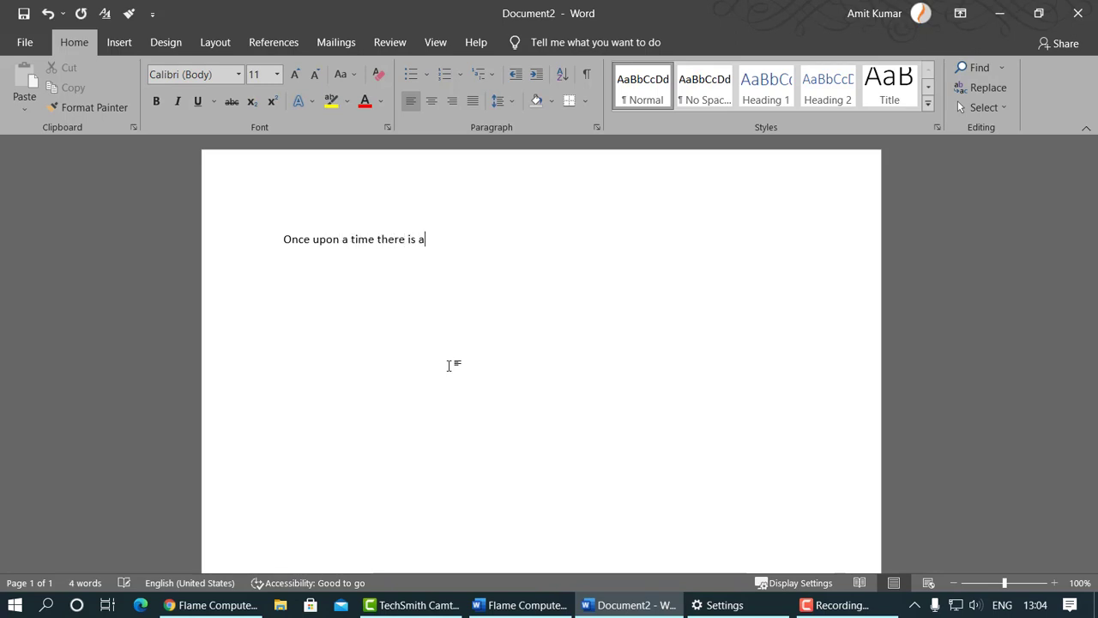
type(" lion in a jungle.")
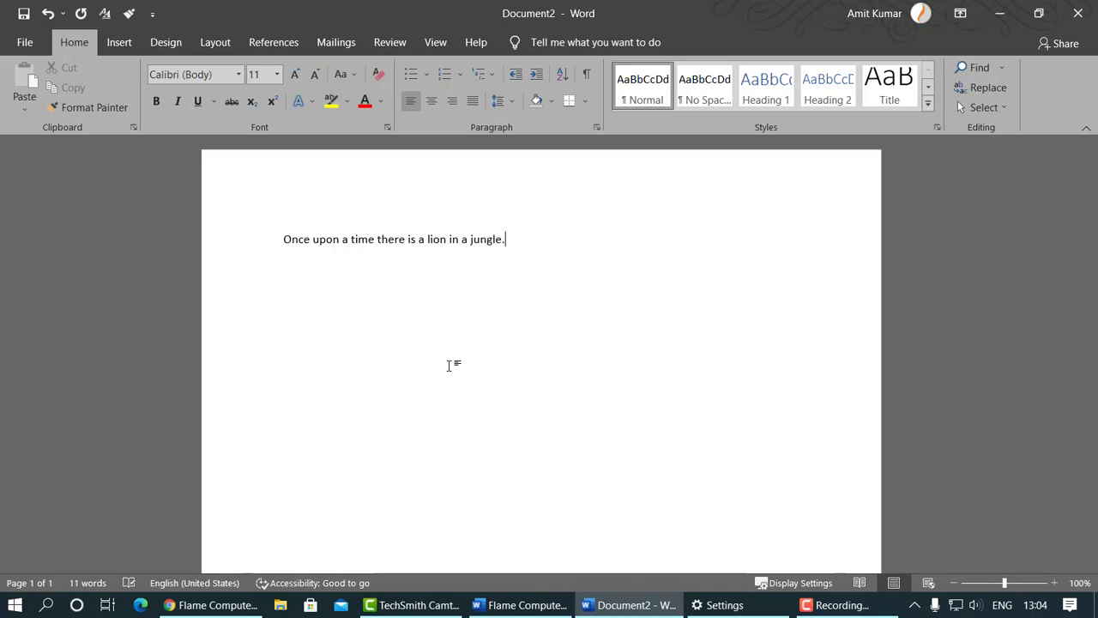
left_click(24, 13)
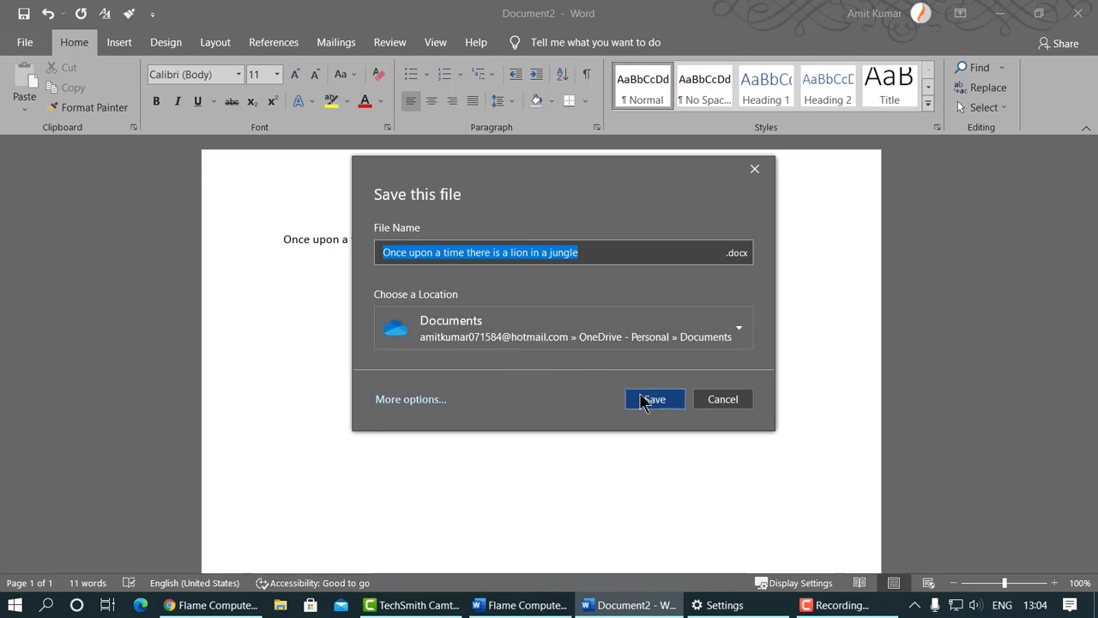
left_click(645, 337)
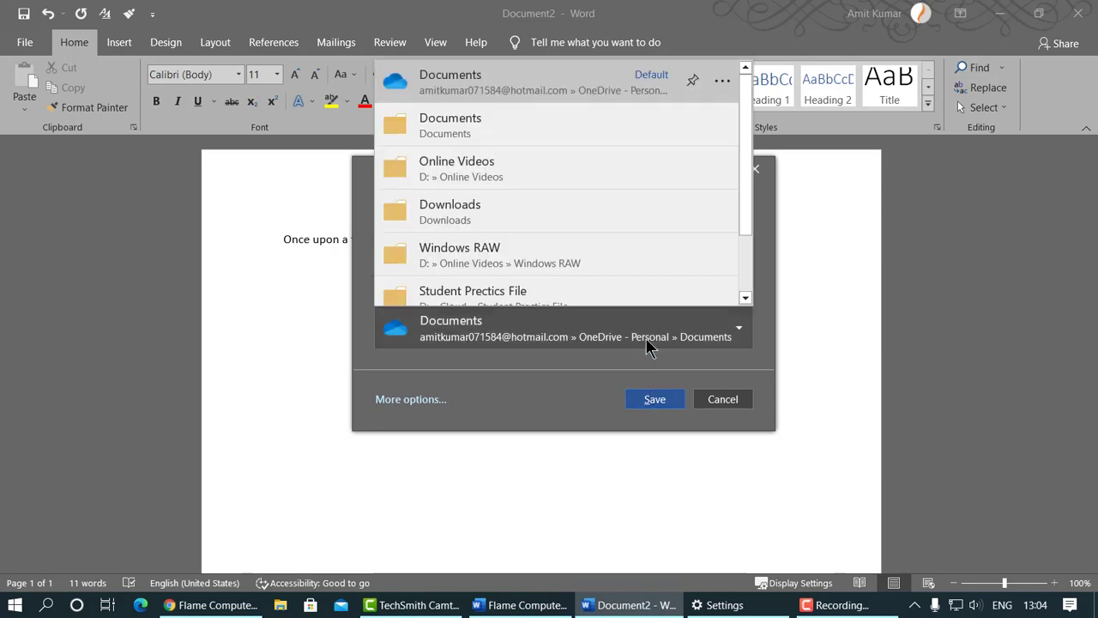
left_click(449, 133)
left_click(590, 257)
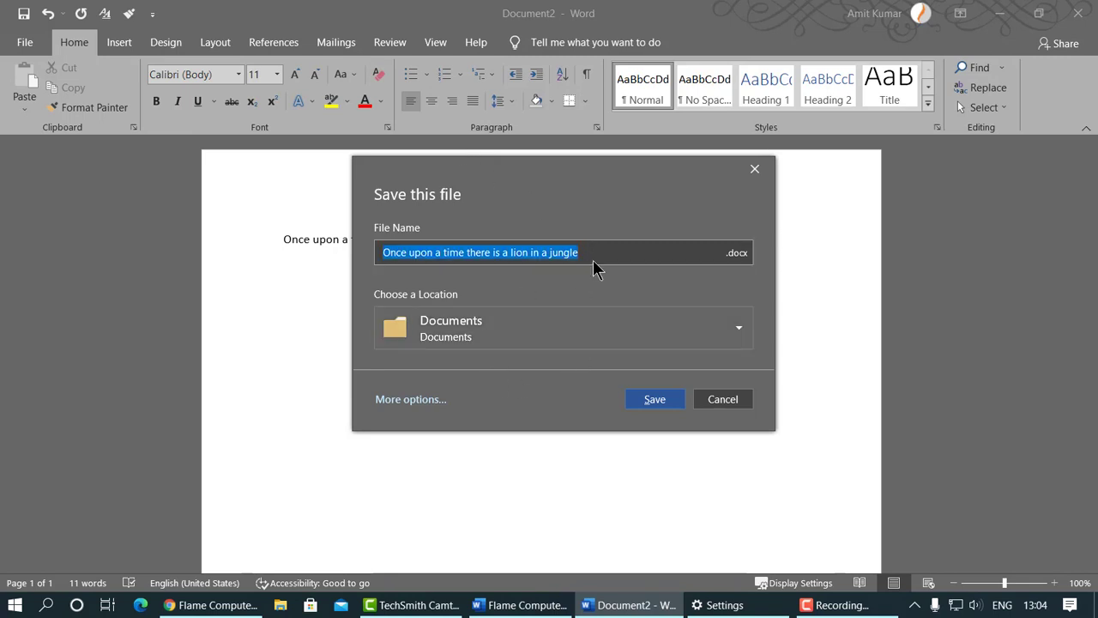
type("Lion")
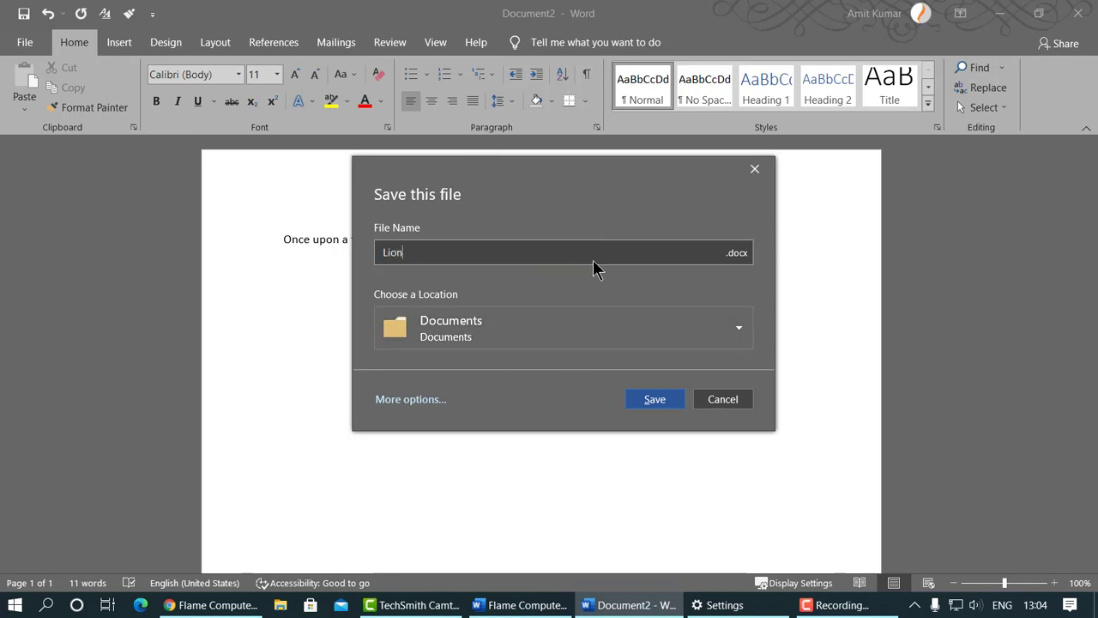
key("Return")
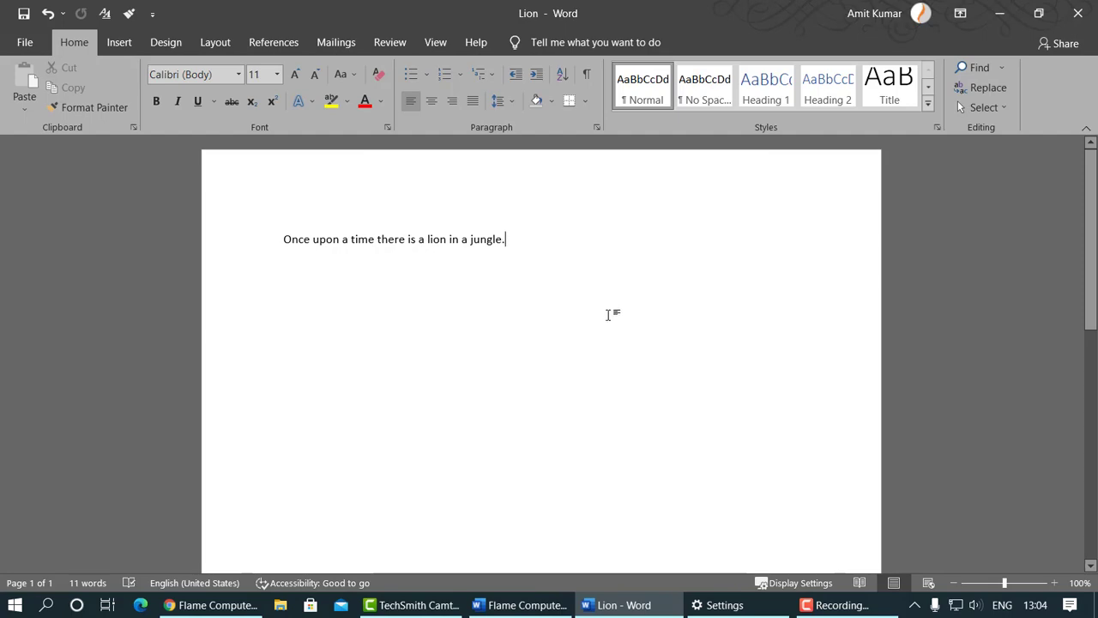
left_click(1081, 17)
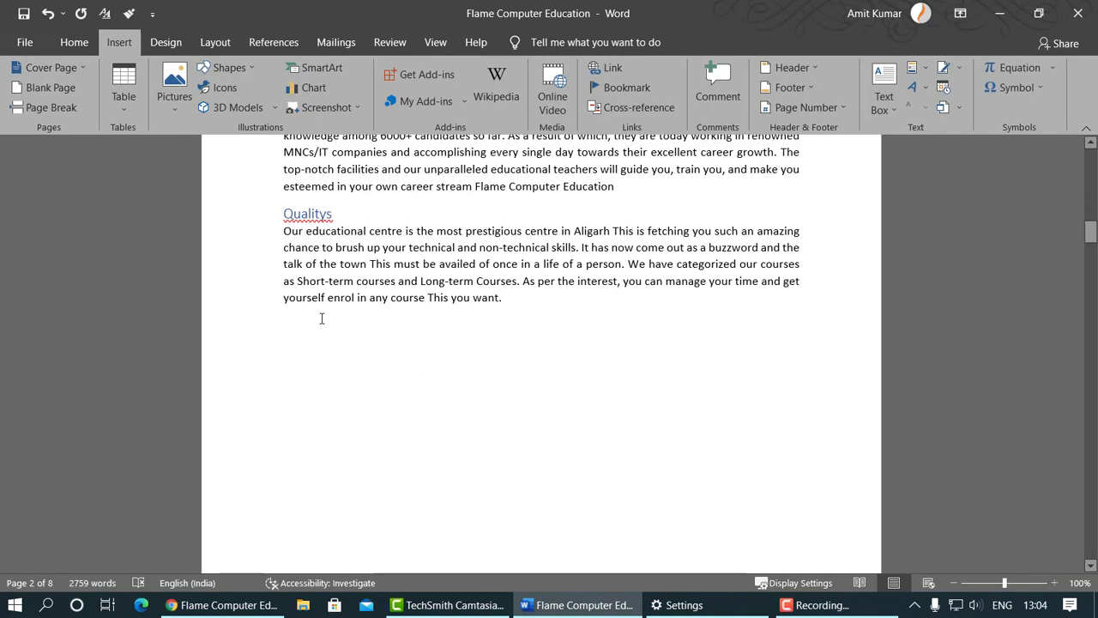
Step: Insert the Lion file's text from Documents using Text from File
left_click(959, 107)
left_click(973, 151)
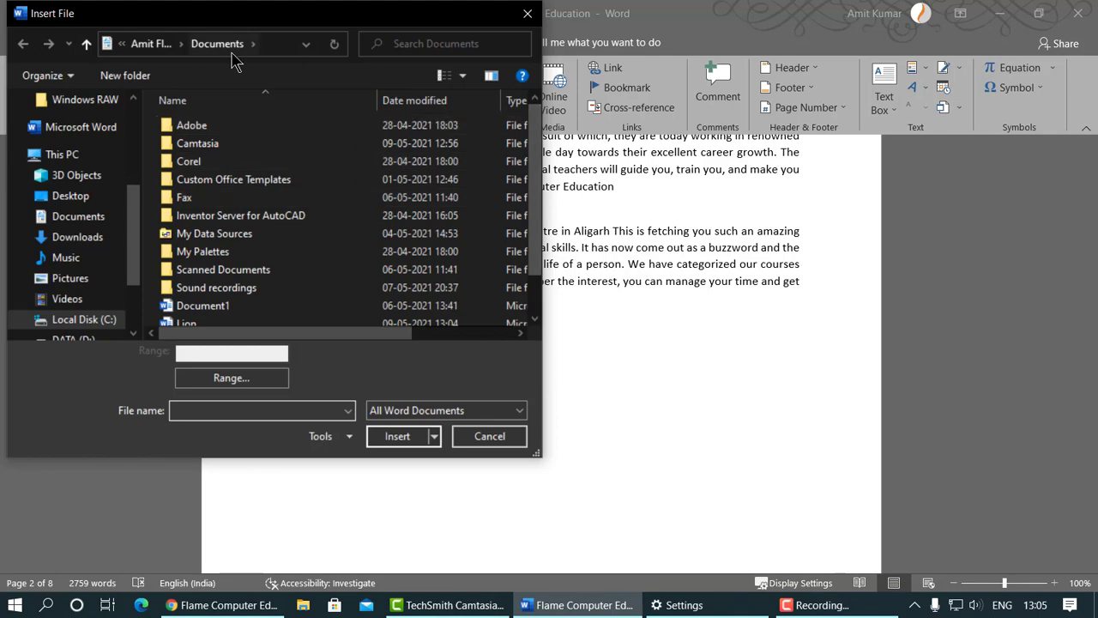
left_click(211, 322)
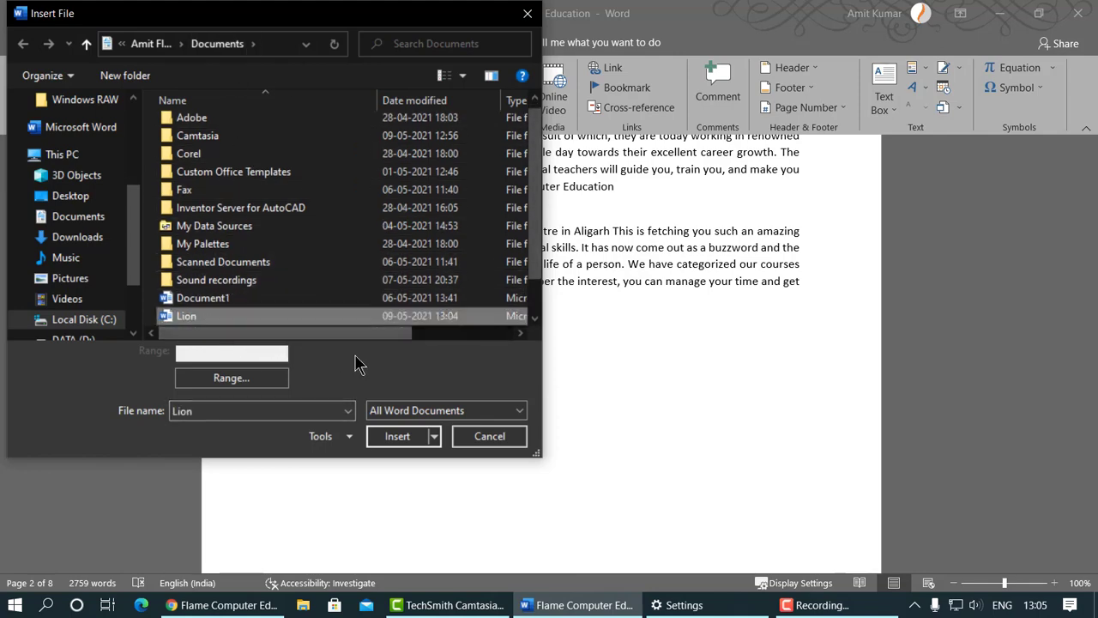
left_click(409, 441)
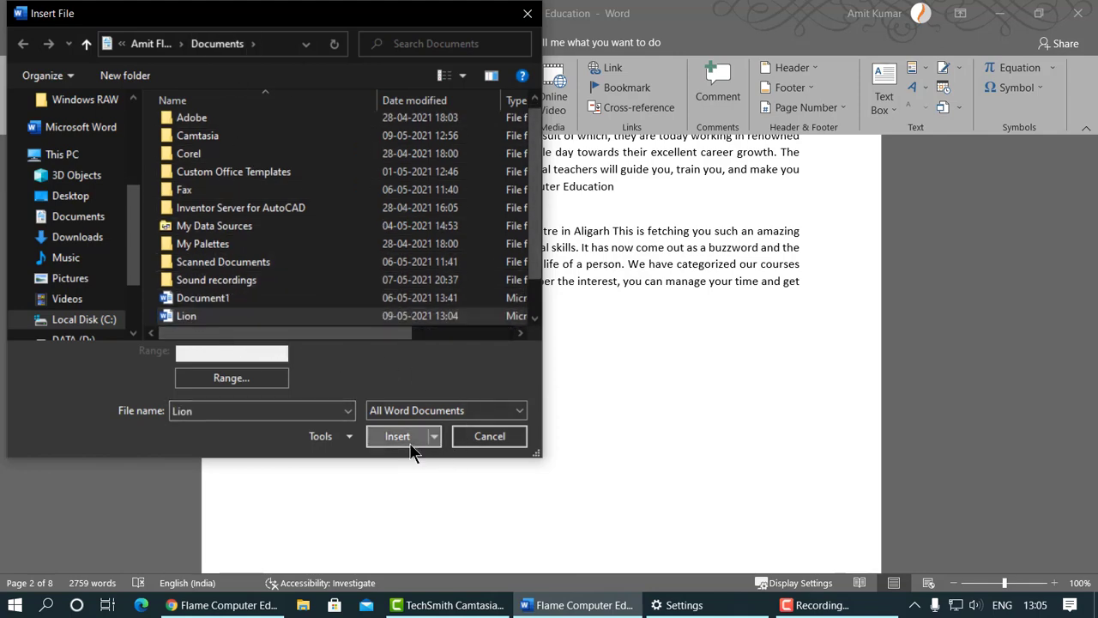